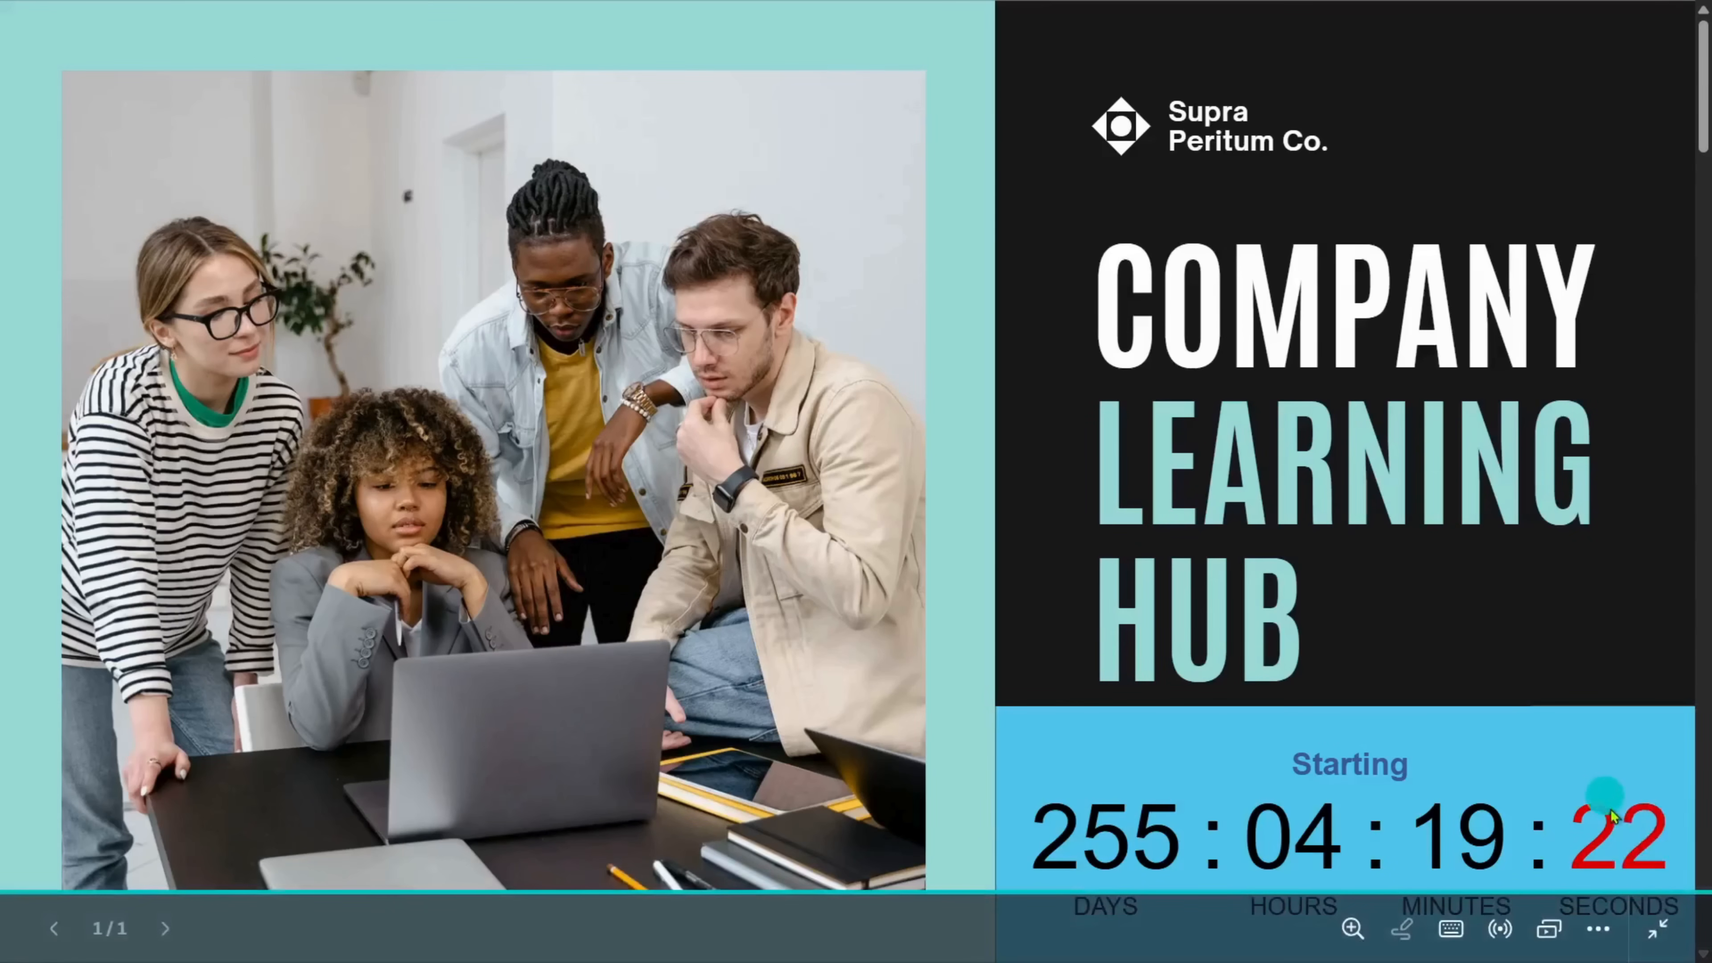
# Exit the full-screen presentation, review the finished page with its countdown, and switch to the design that has no countdown
pyautogui.press('Escape')
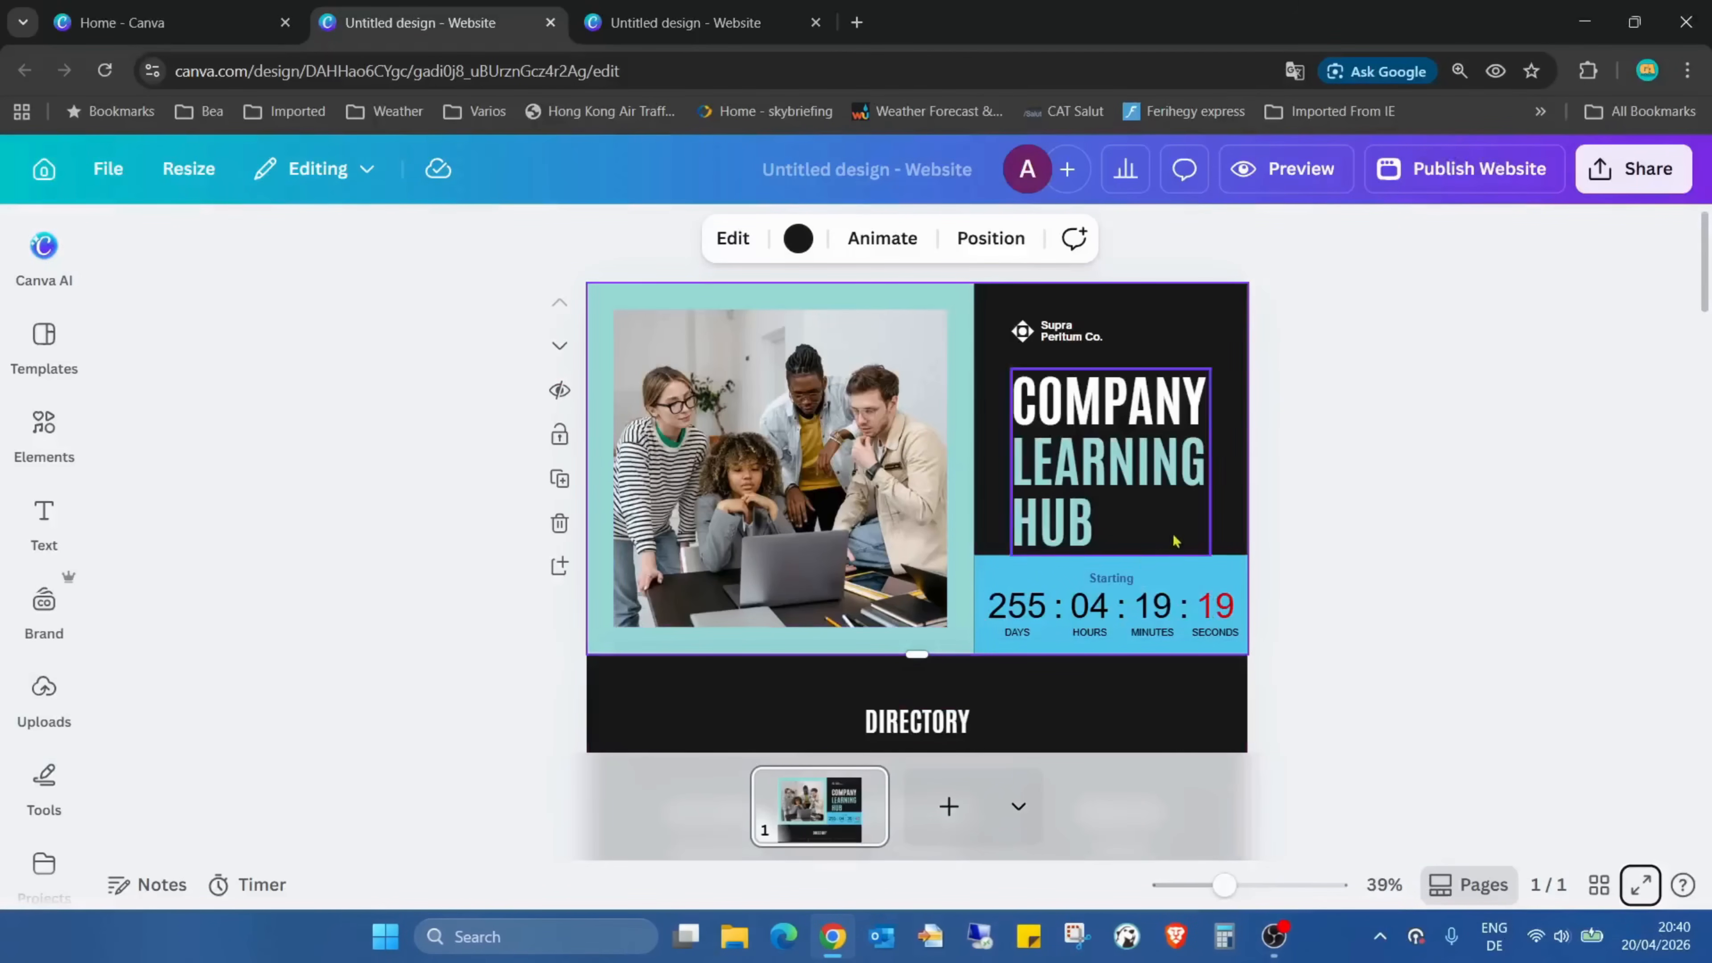
pyautogui.click(659, 22)
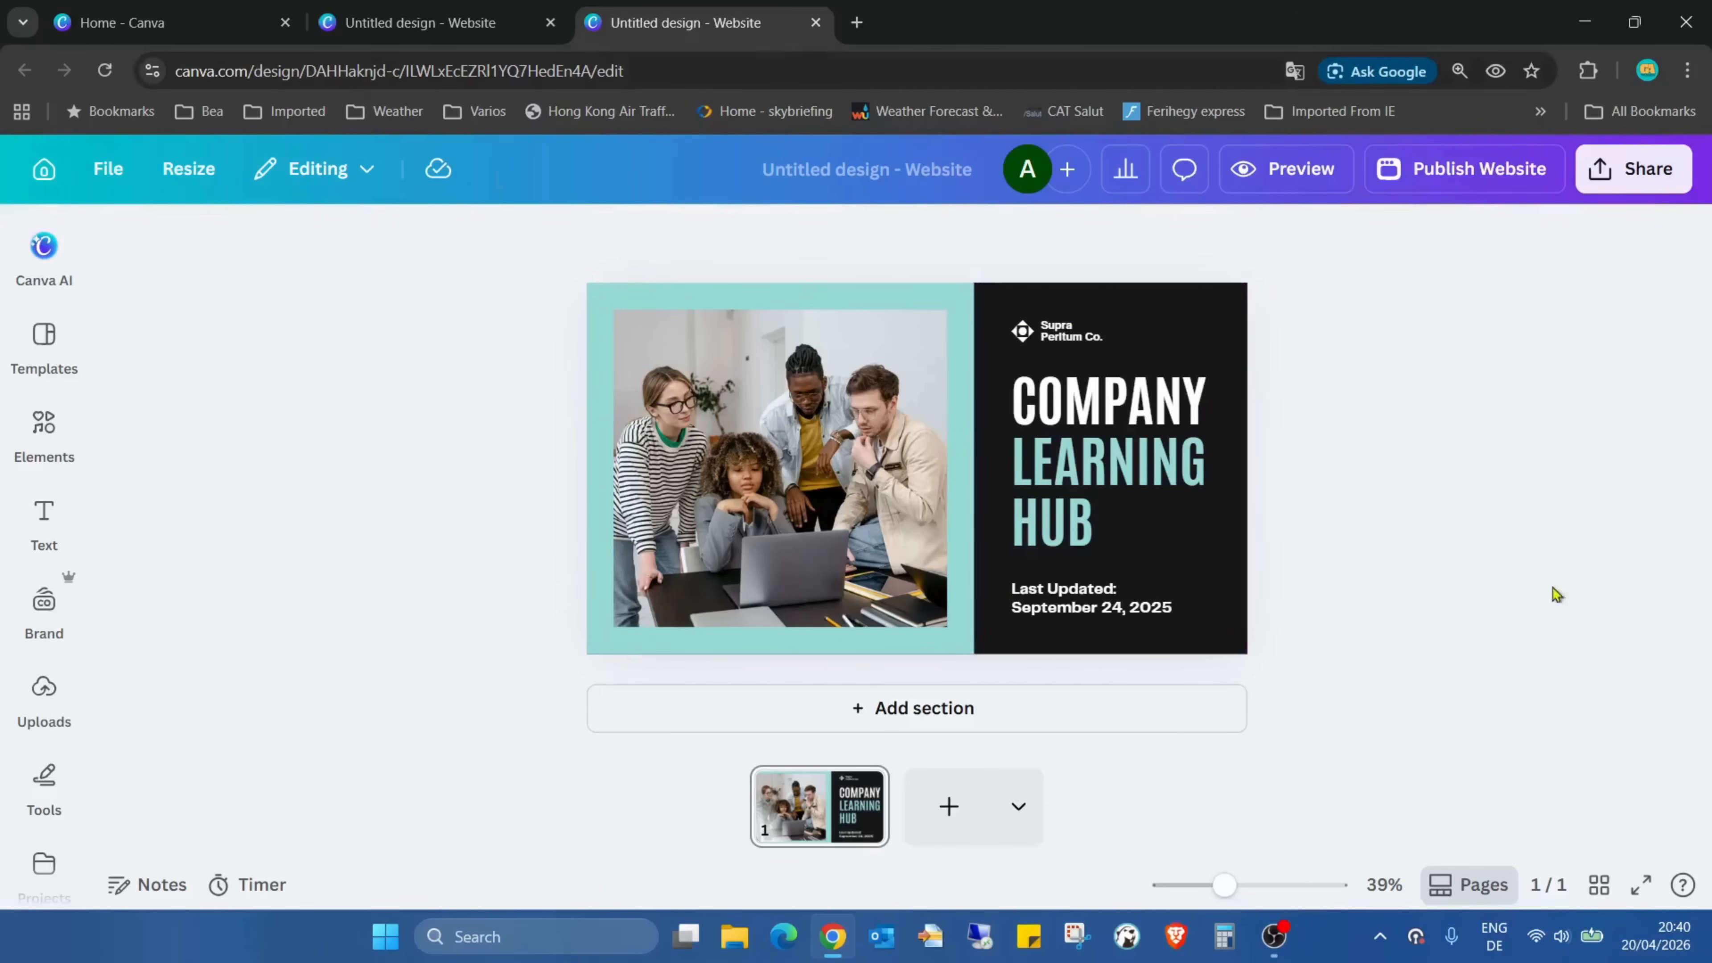
pyautogui.click(432, 24)
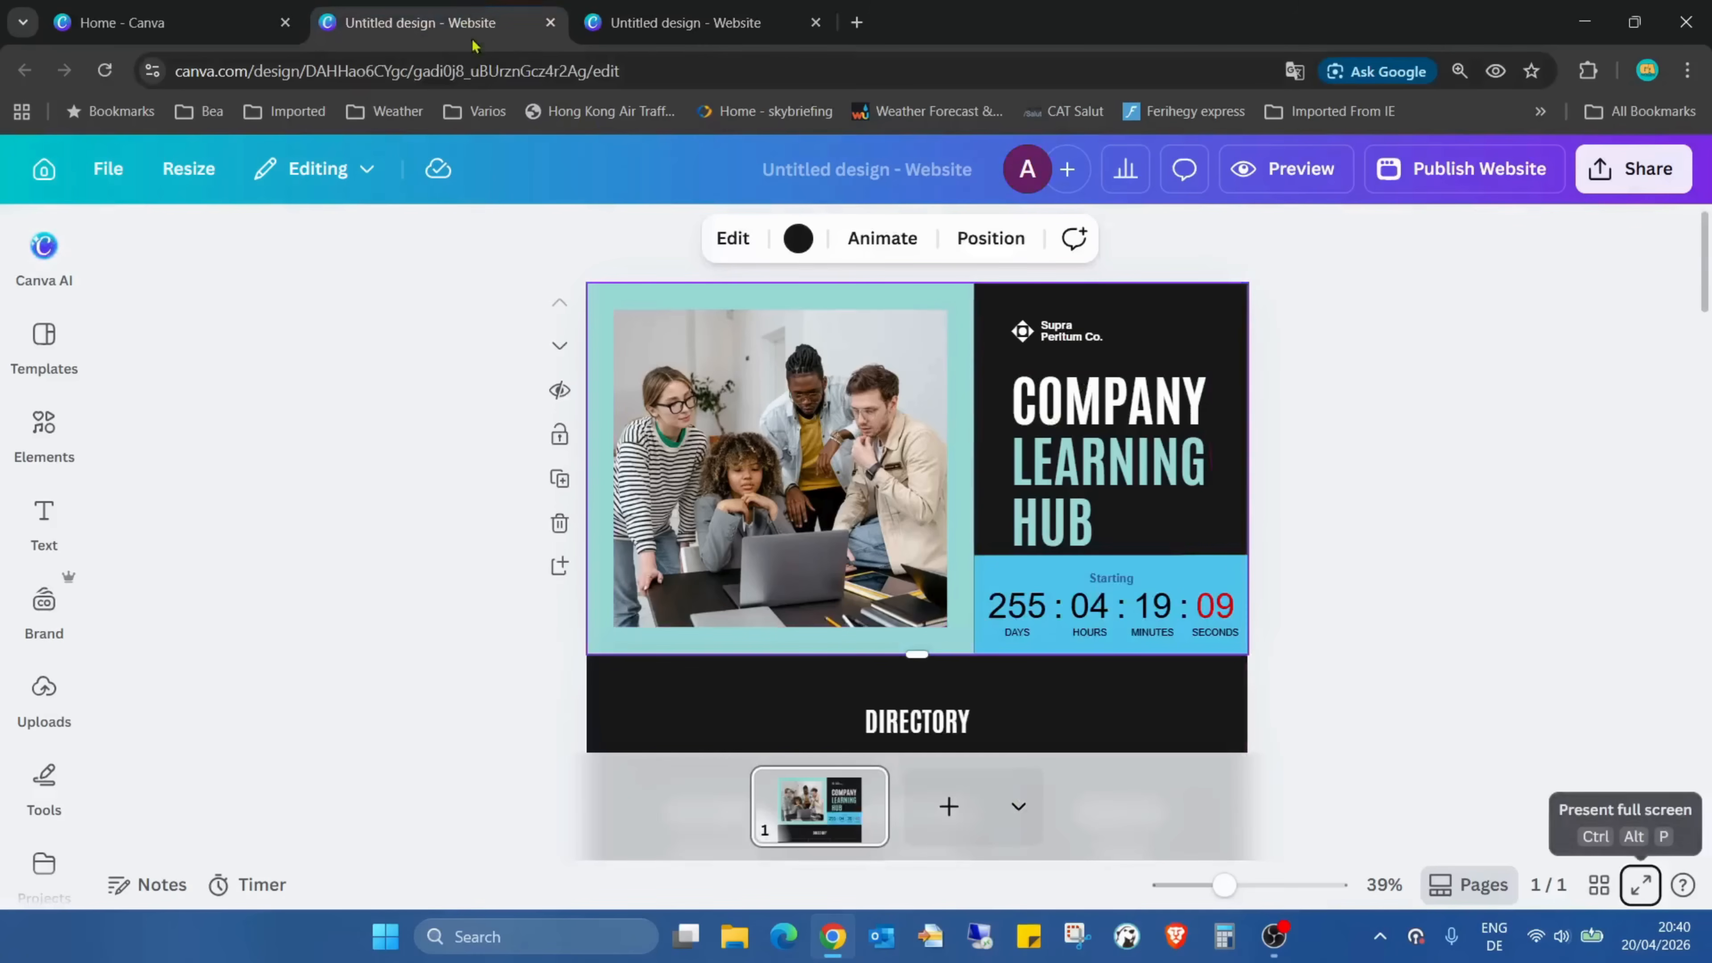
pyautogui.scroll(-12, 1169, 421)
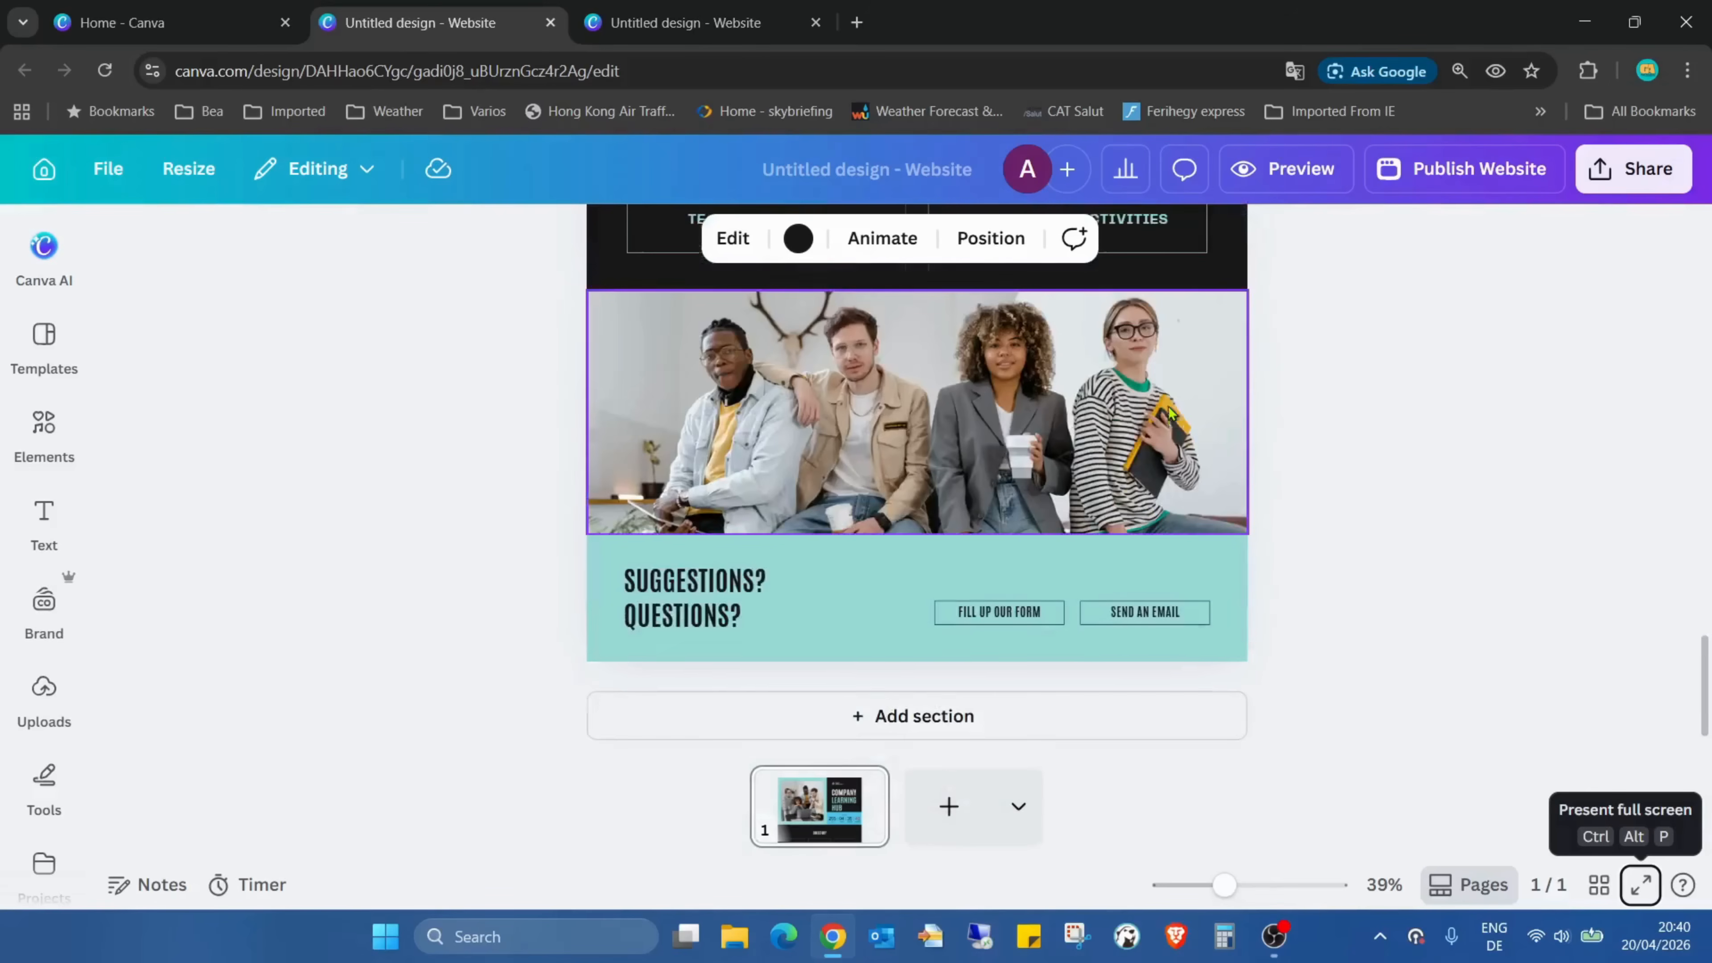
pyautogui.scroll(10, 1172, 424)
pyautogui.scroll(4, 1173, 427)
pyautogui.click(664, 20)
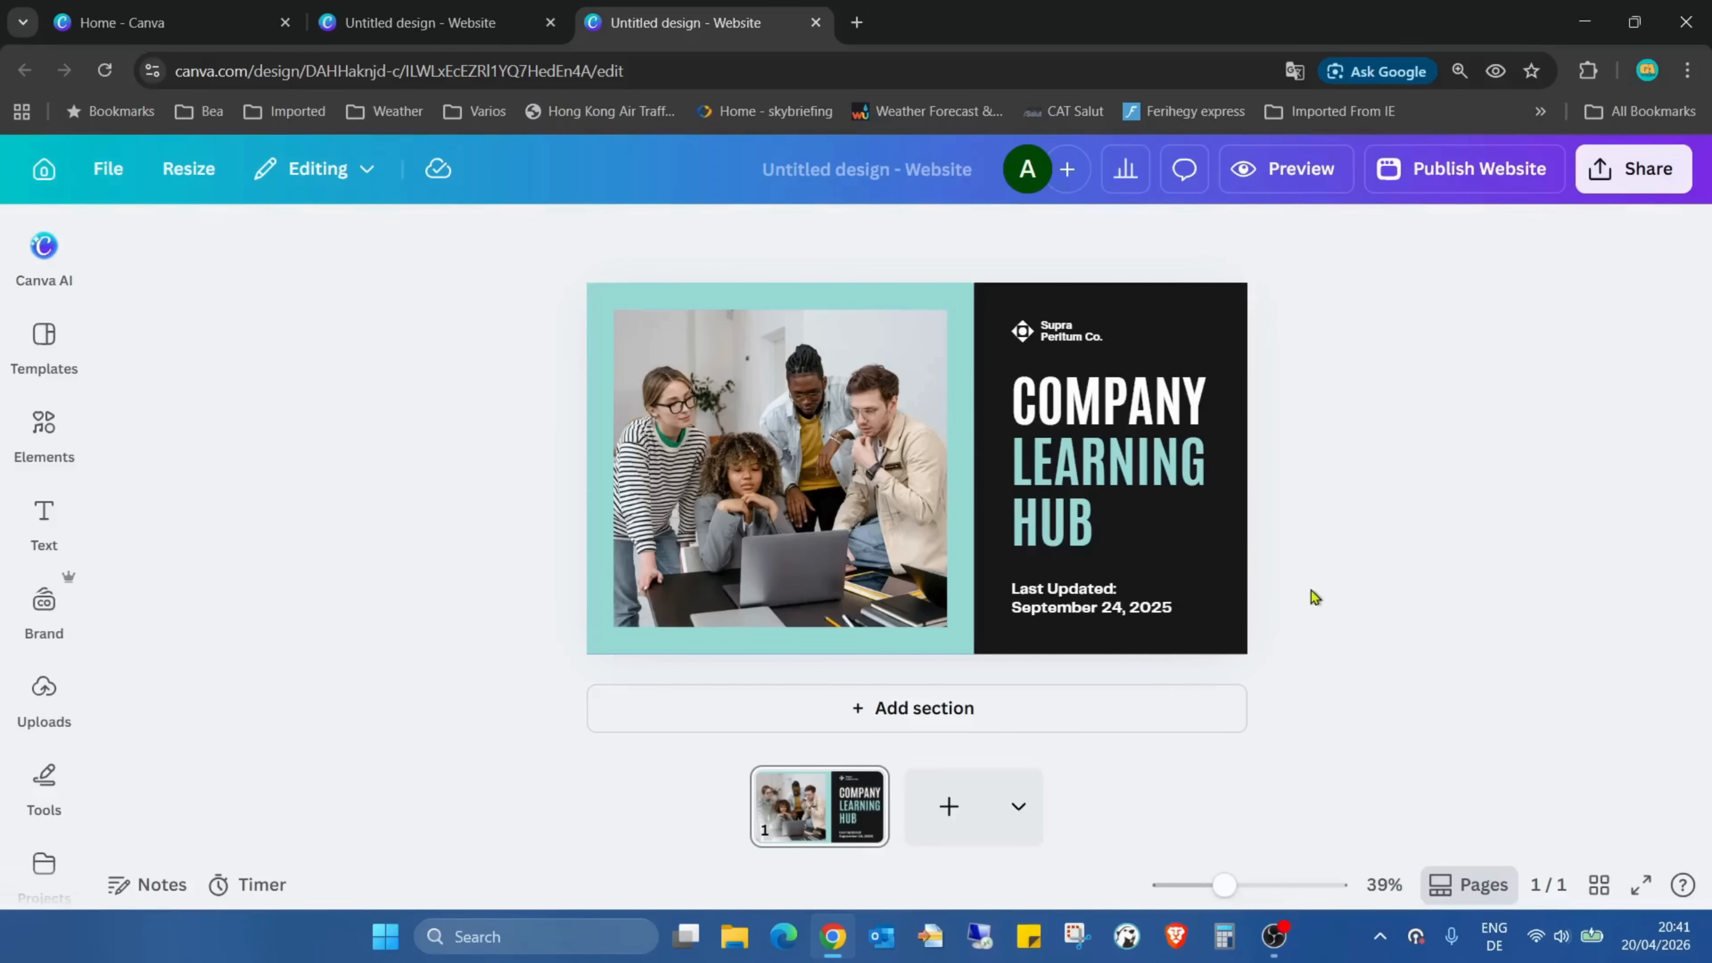
# Delete the "Last Updated: September 24, 2025" text and add a teal square shape stretched across the strip below the COMPANY LEARNING HUB heading
pyautogui.click(1169, 617)
pyautogui.press('Delete')
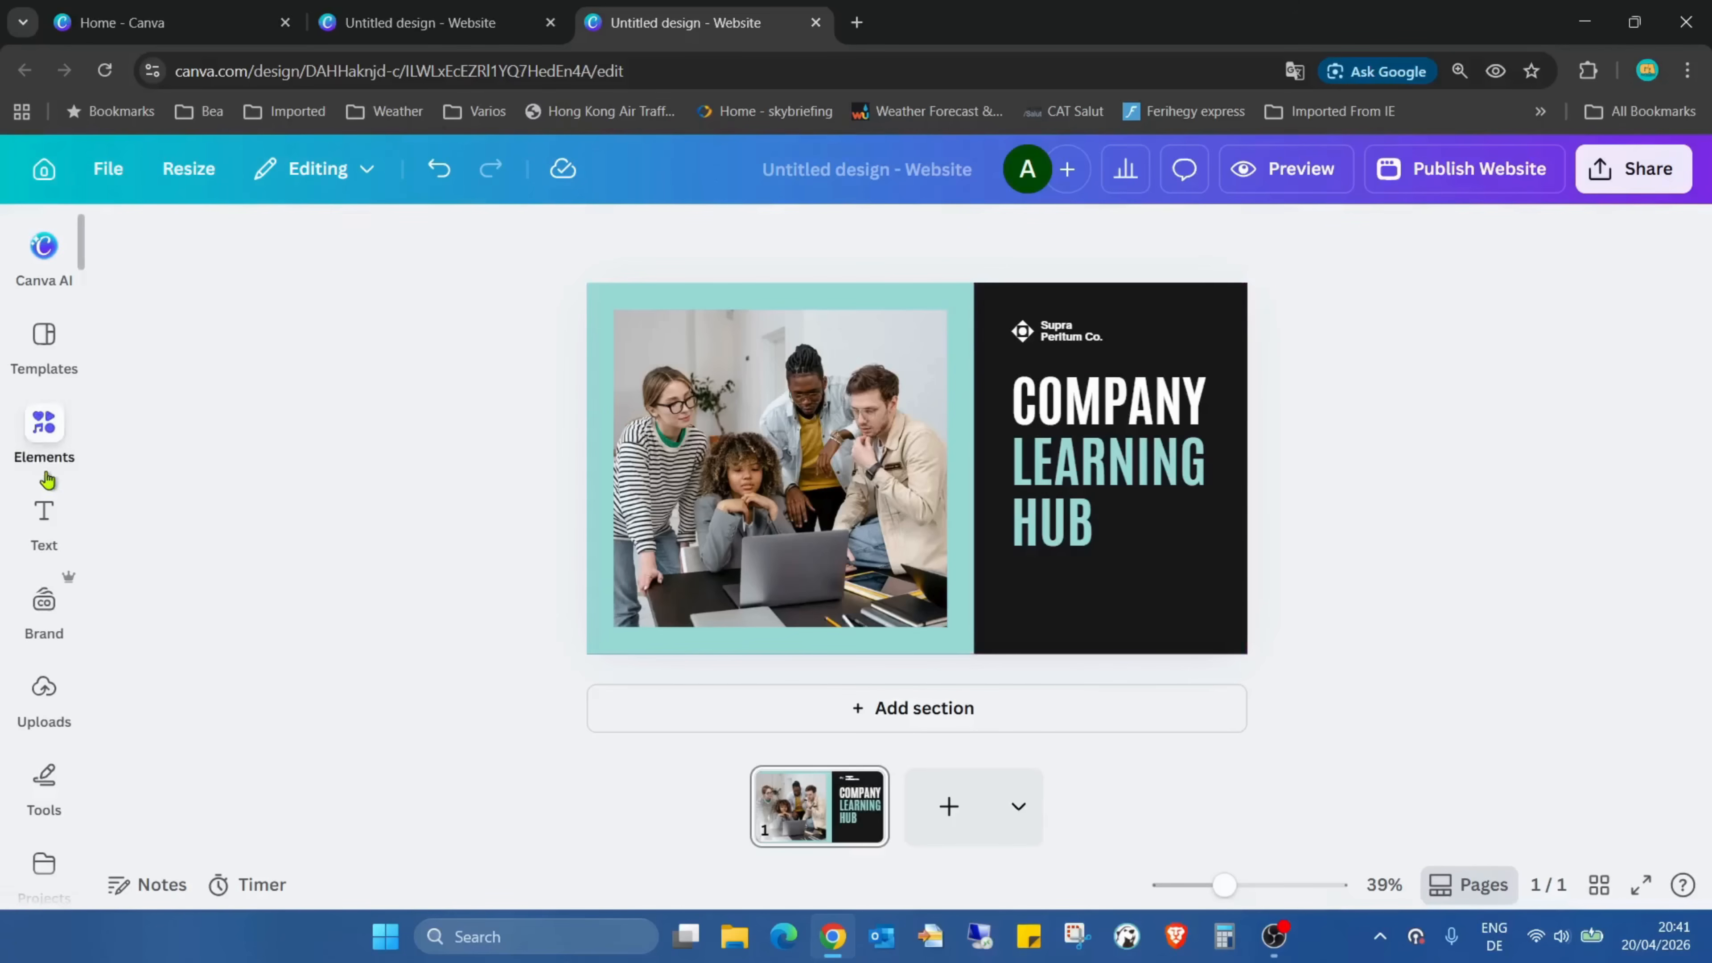
pyautogui.click(44, 438)
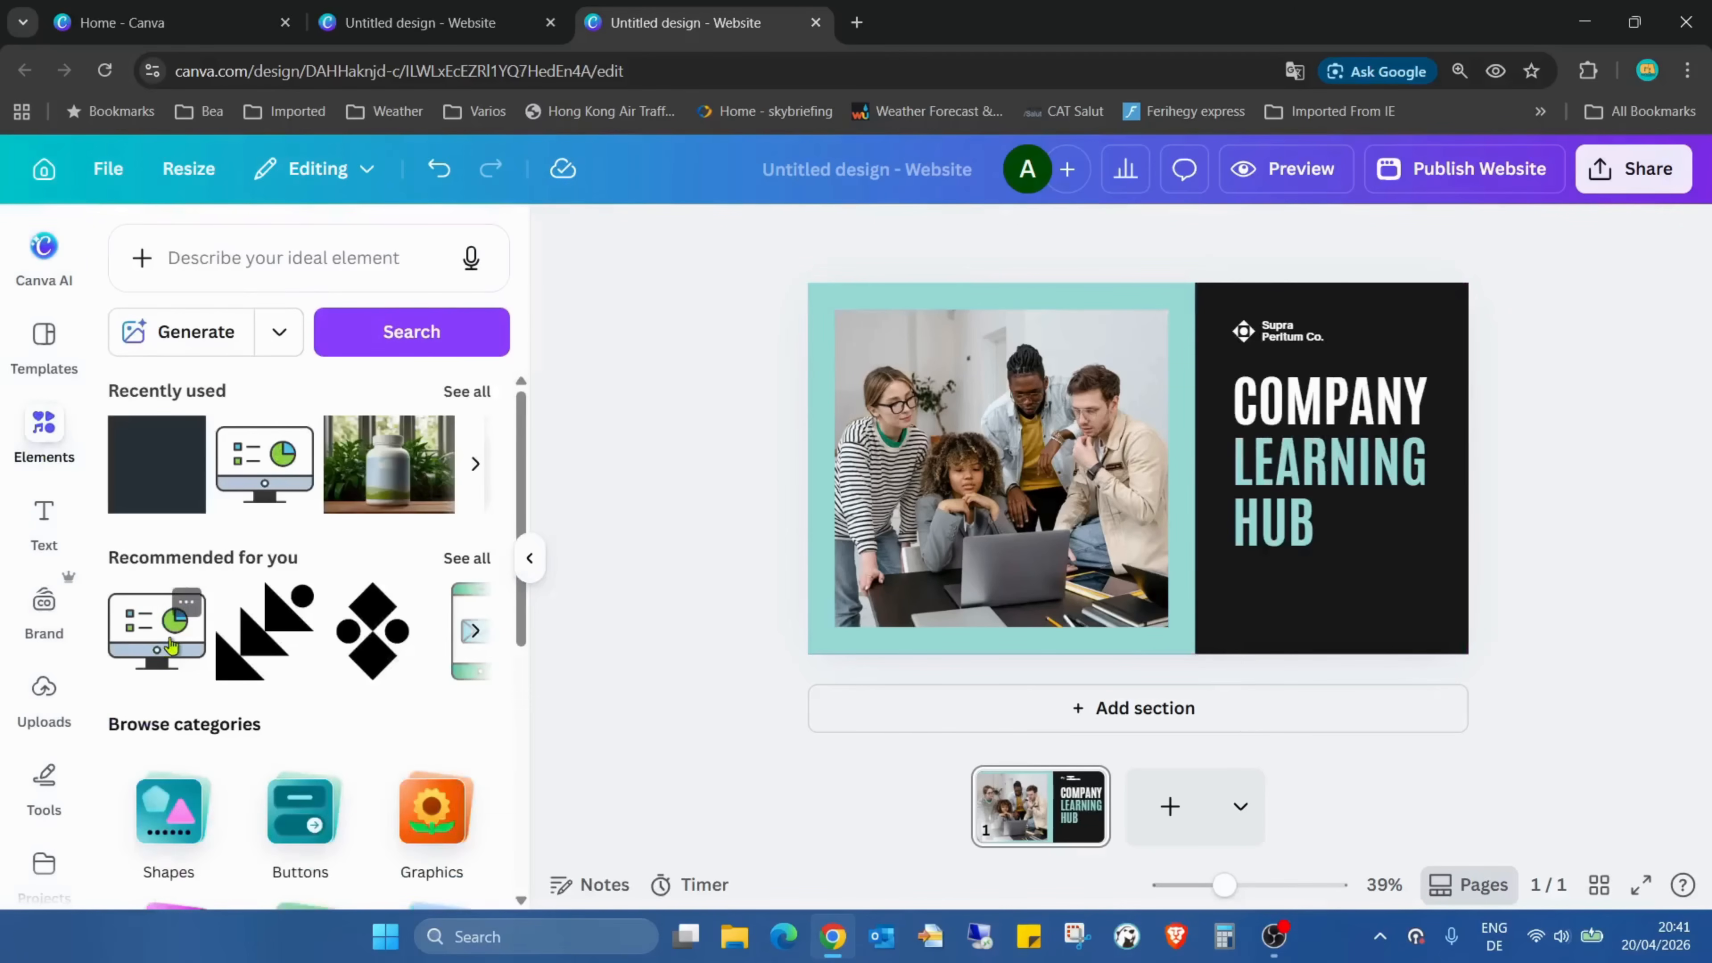
pyautogui.click(168, 809)
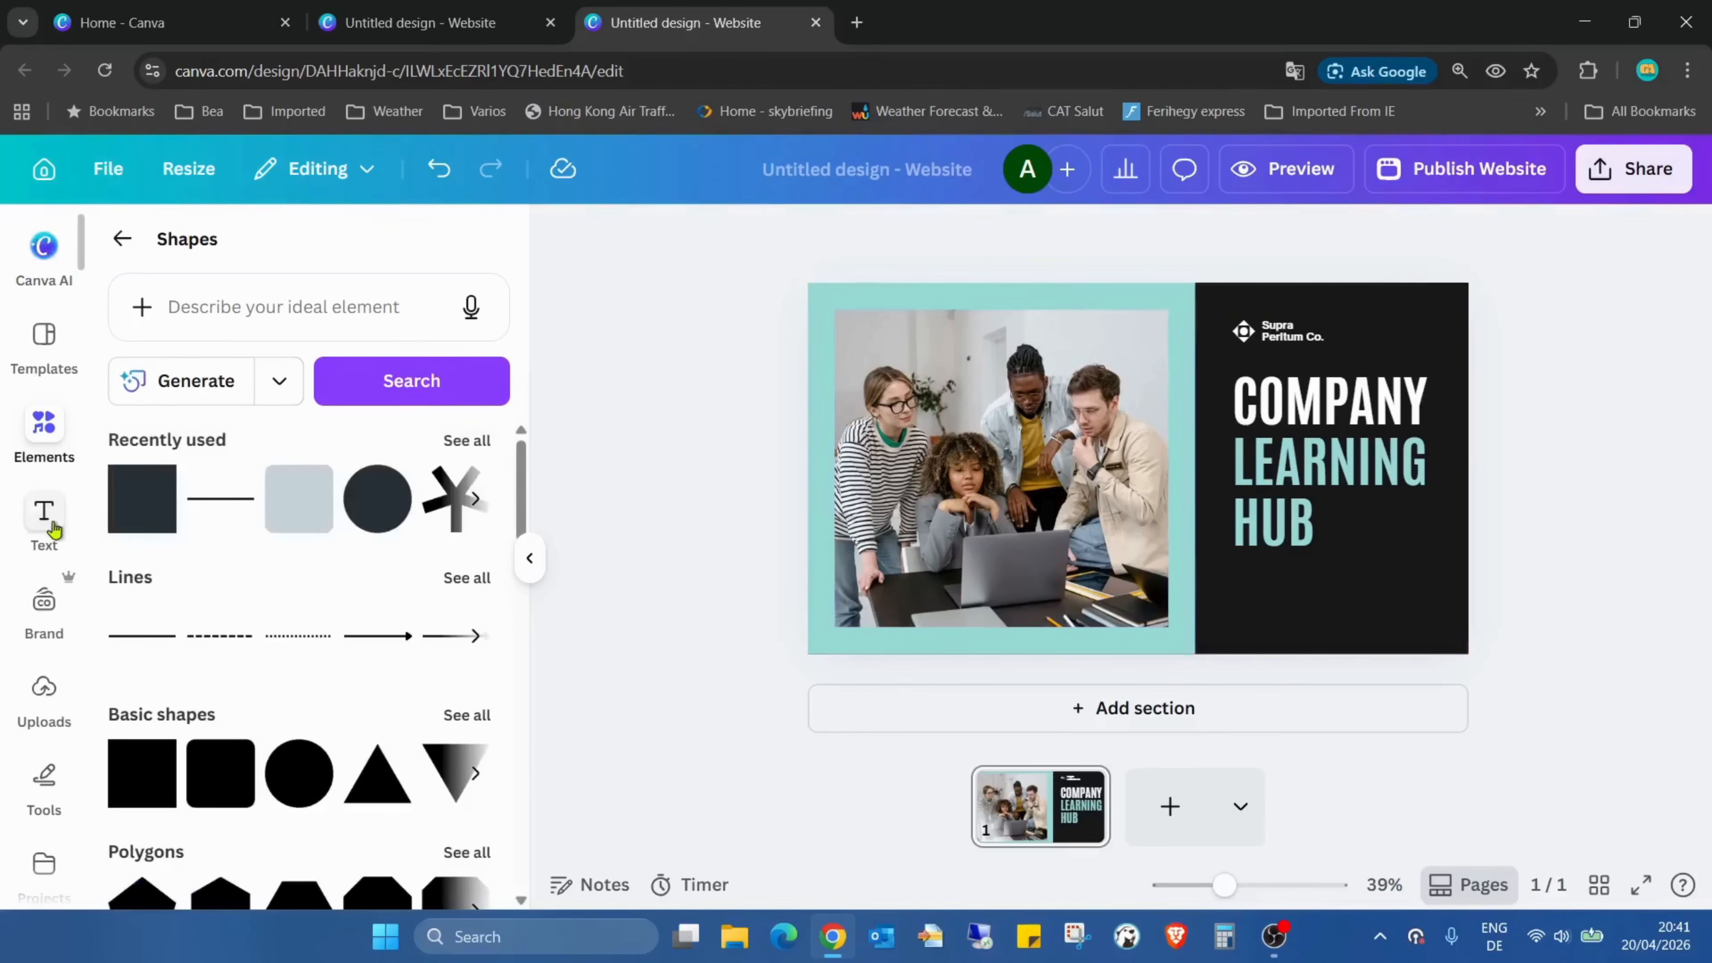
pyautogui.click(143, 507)
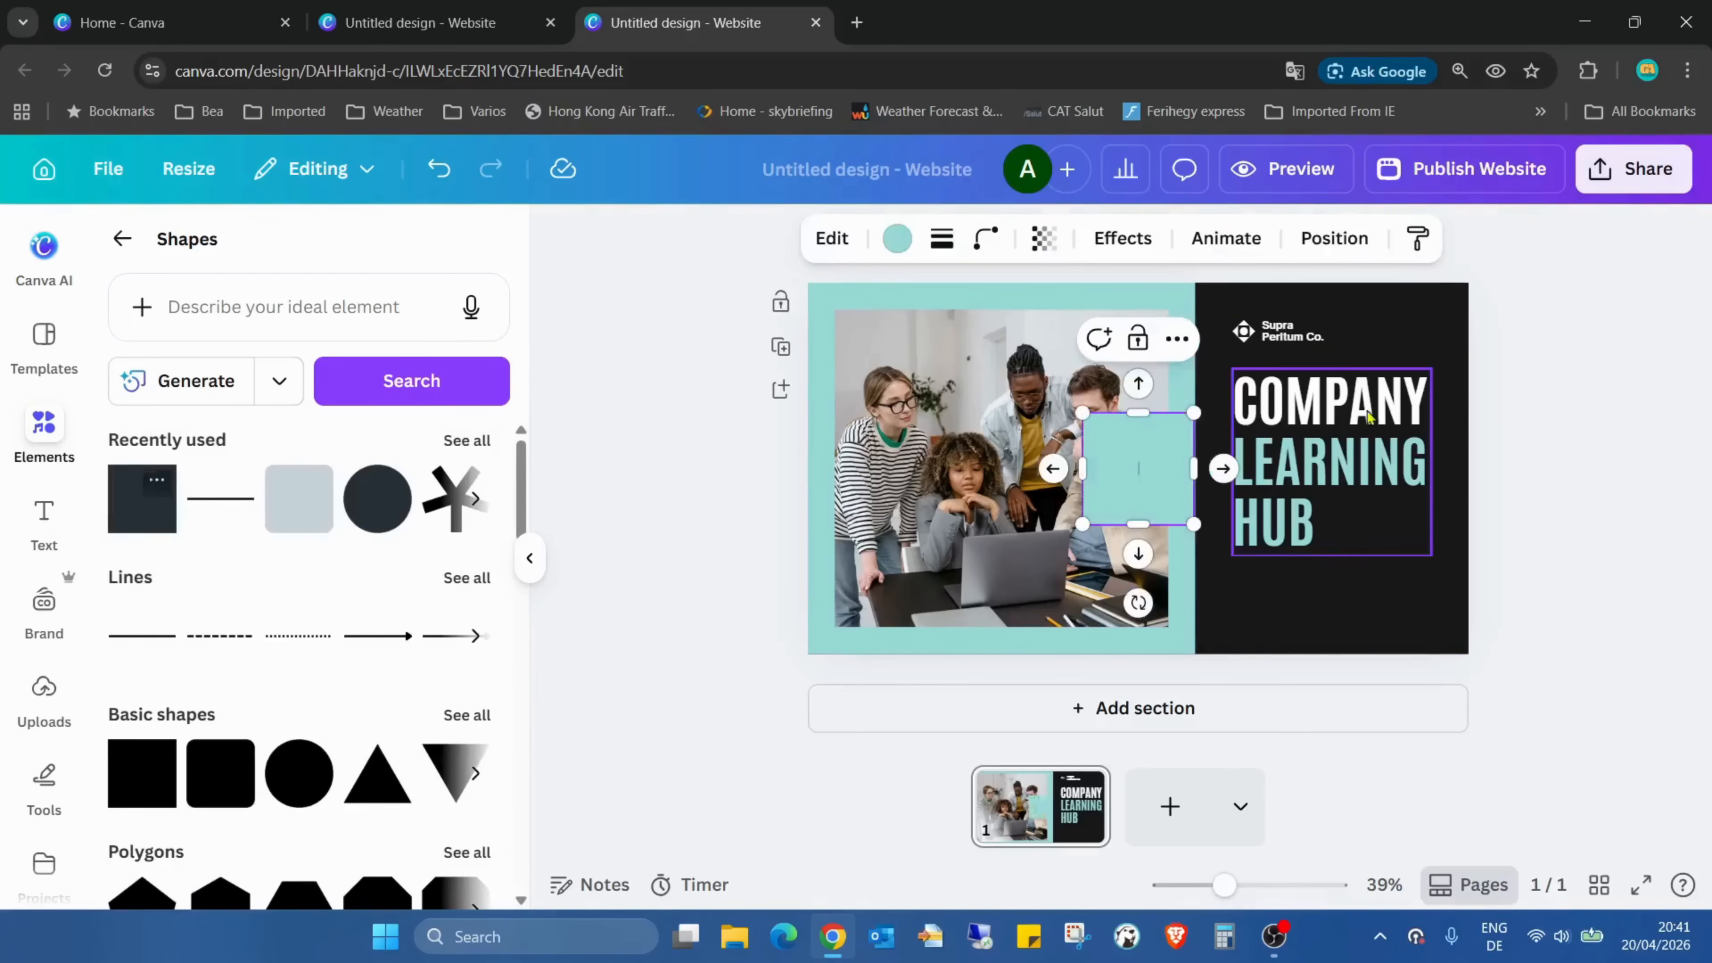
pyautogui.moveTo(1120, 449); pyautogui.dragTo(1437, 551)
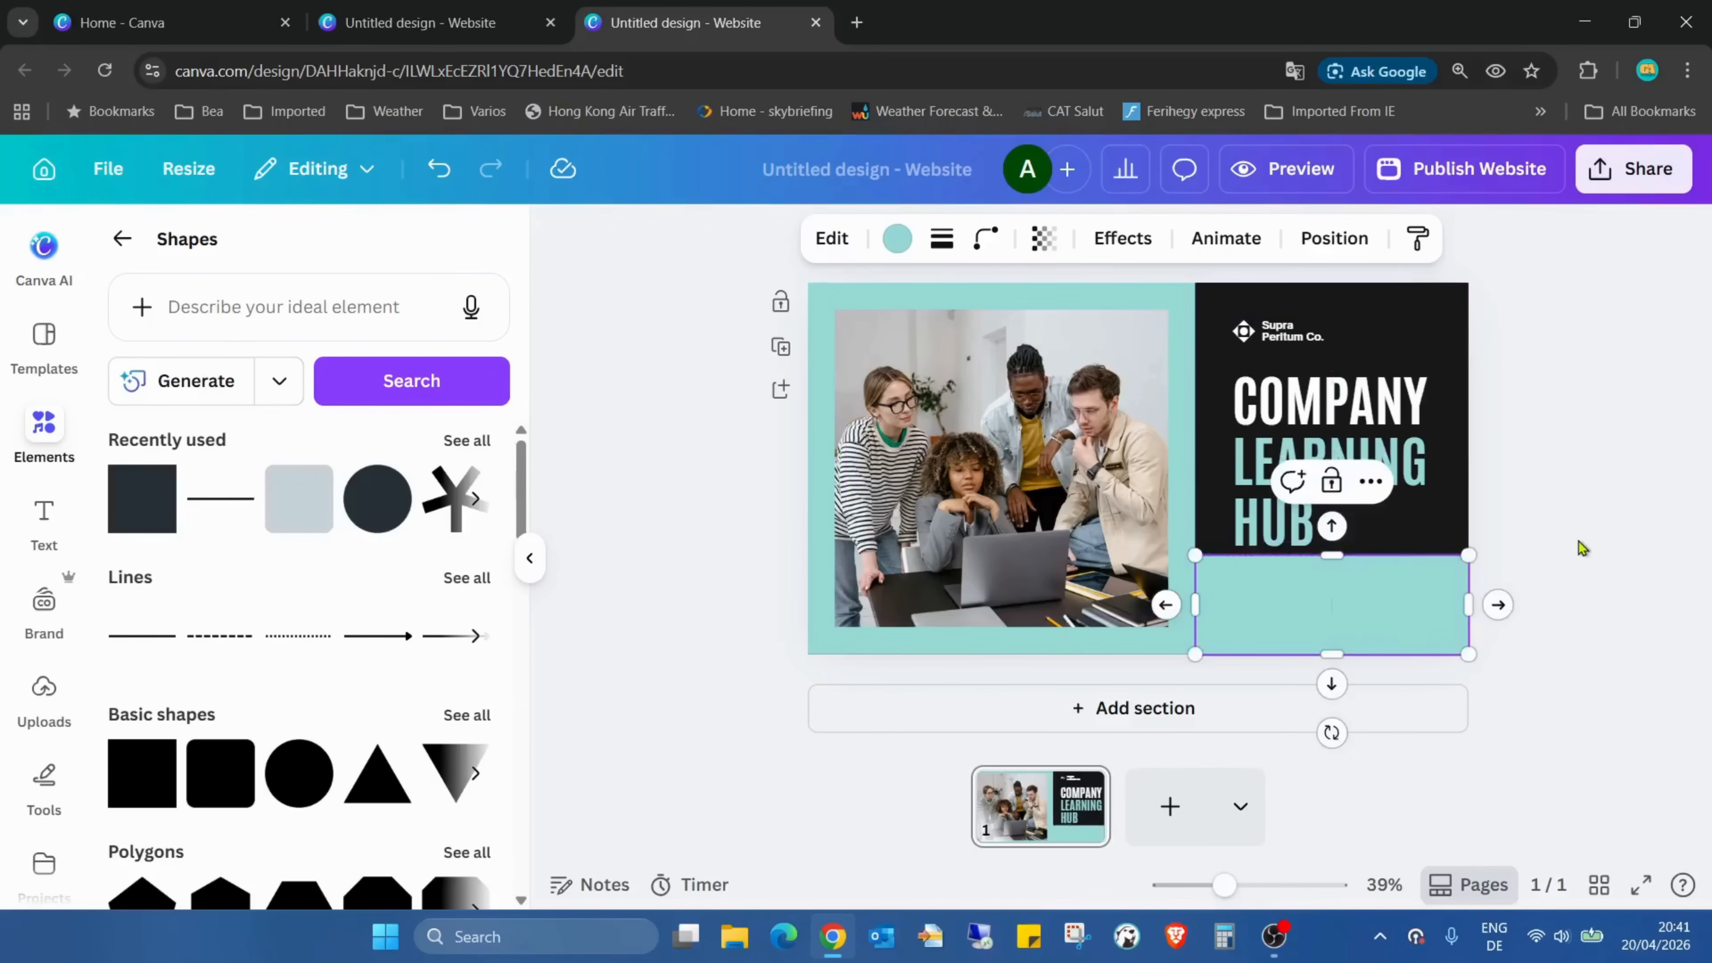
pyautogui.click(1581, 548)
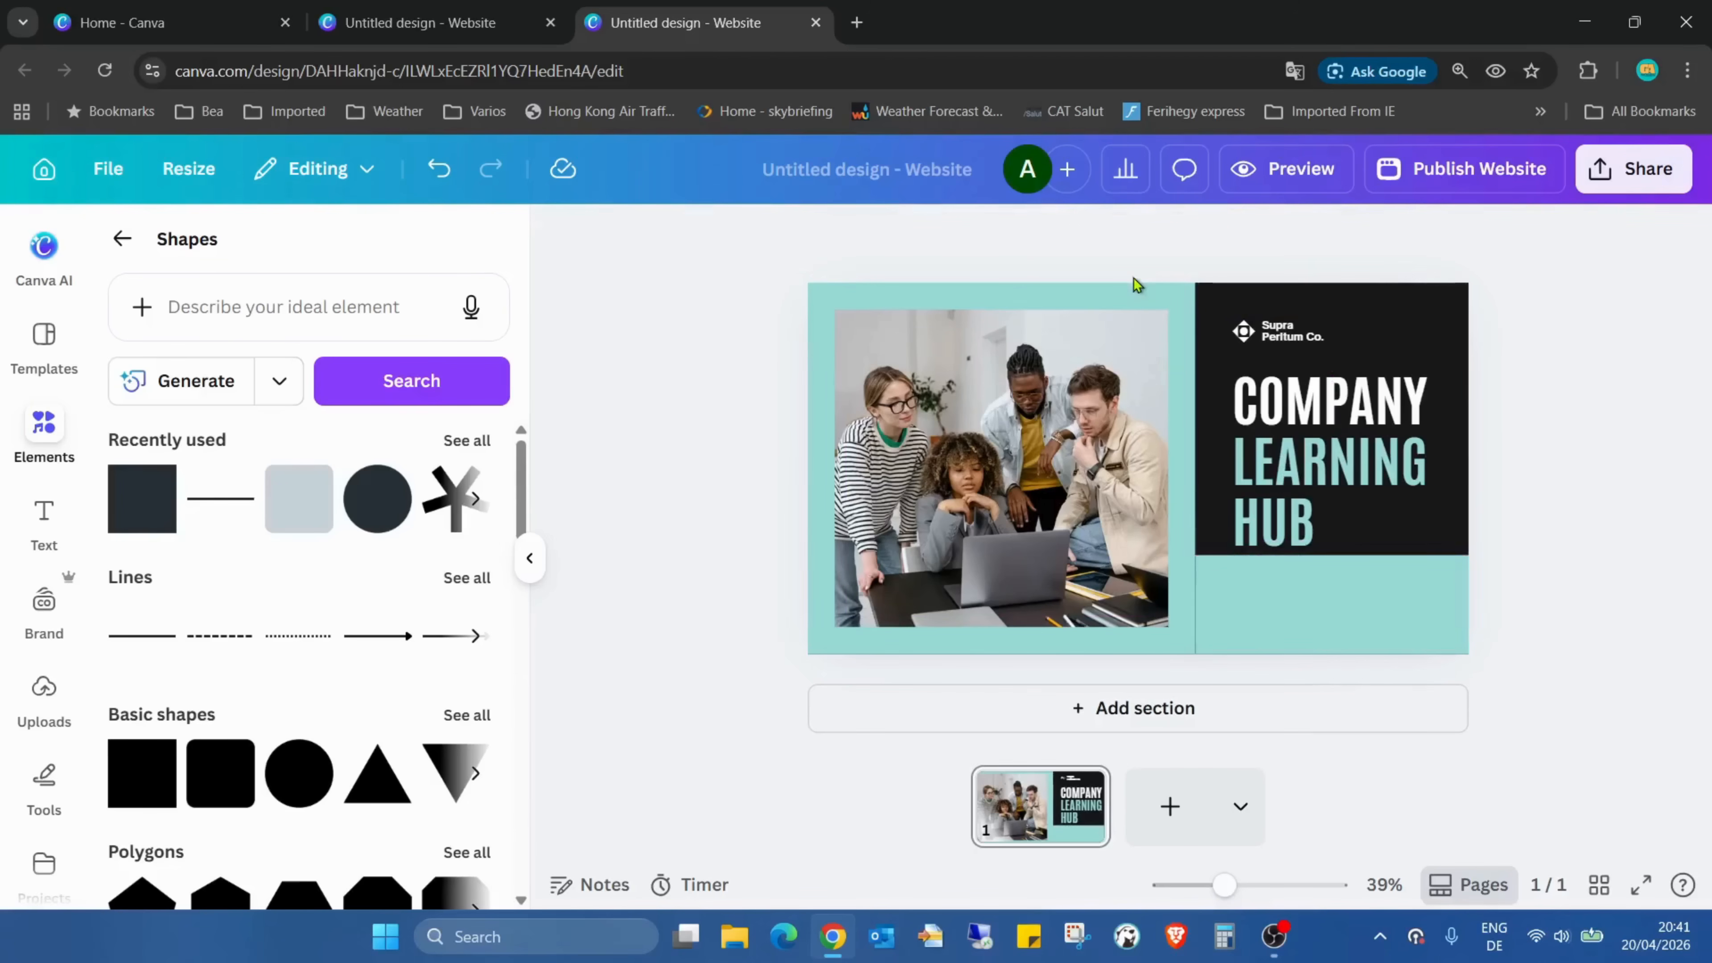
# Search the Canva apps for "count" and open the Countdown Timer app
pyautogui.scroll(-3, 41, 466)
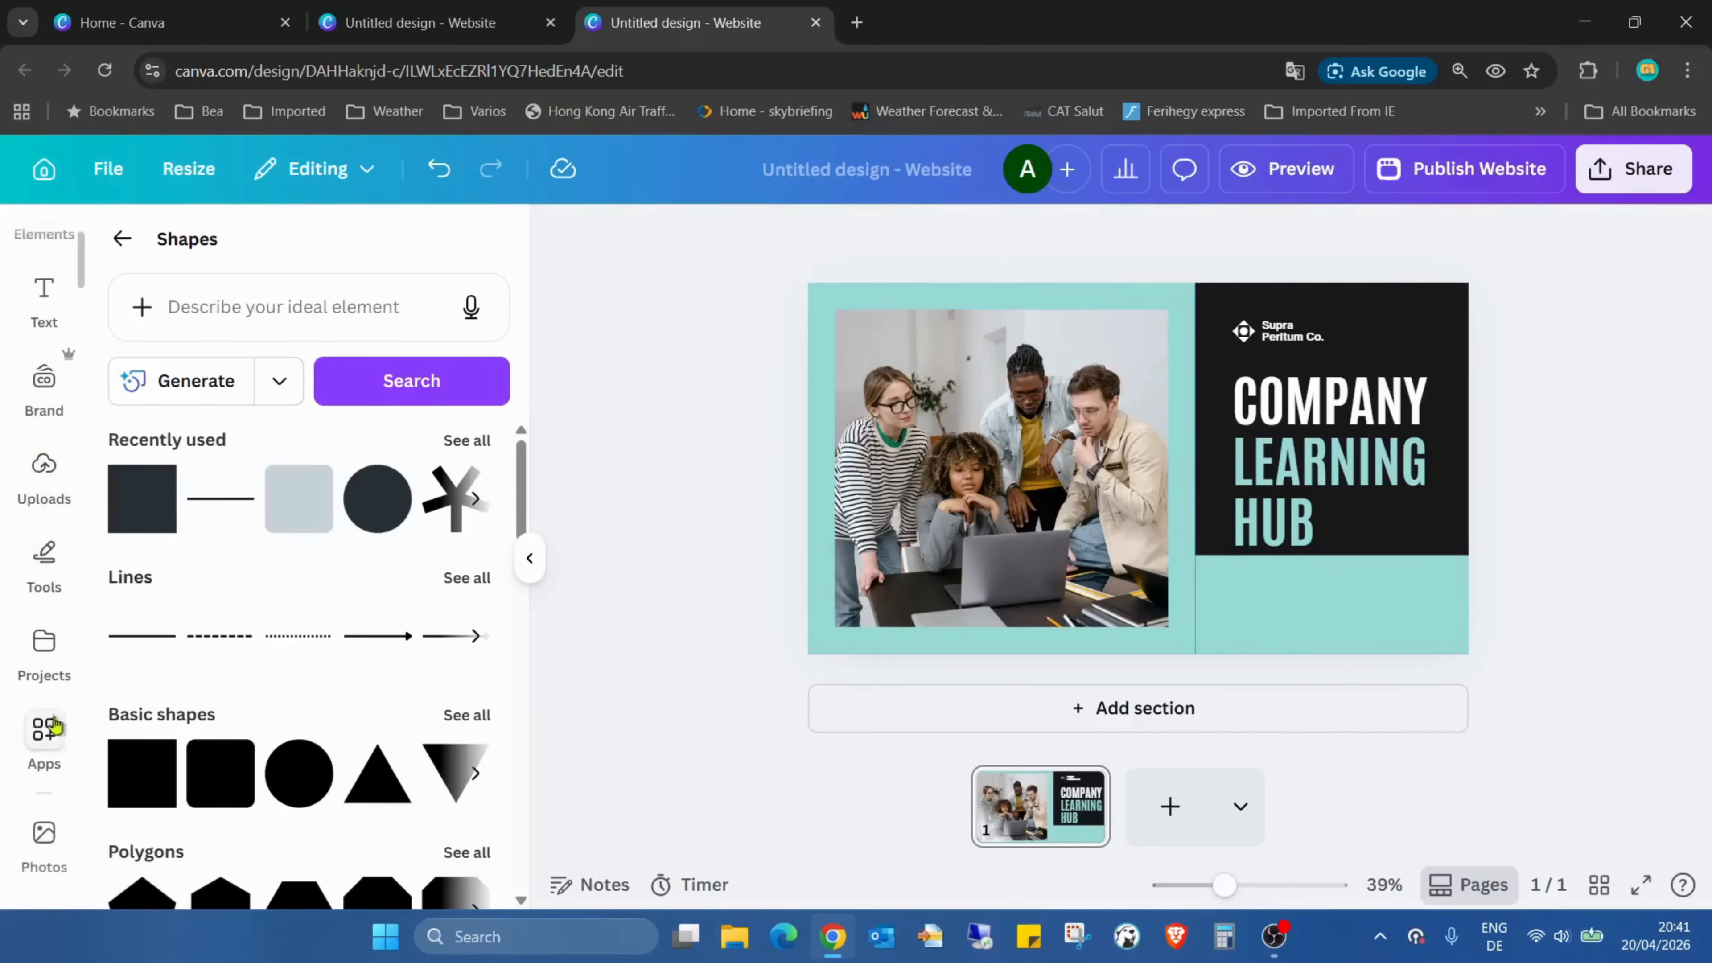
pyautogui.click(44, 732)
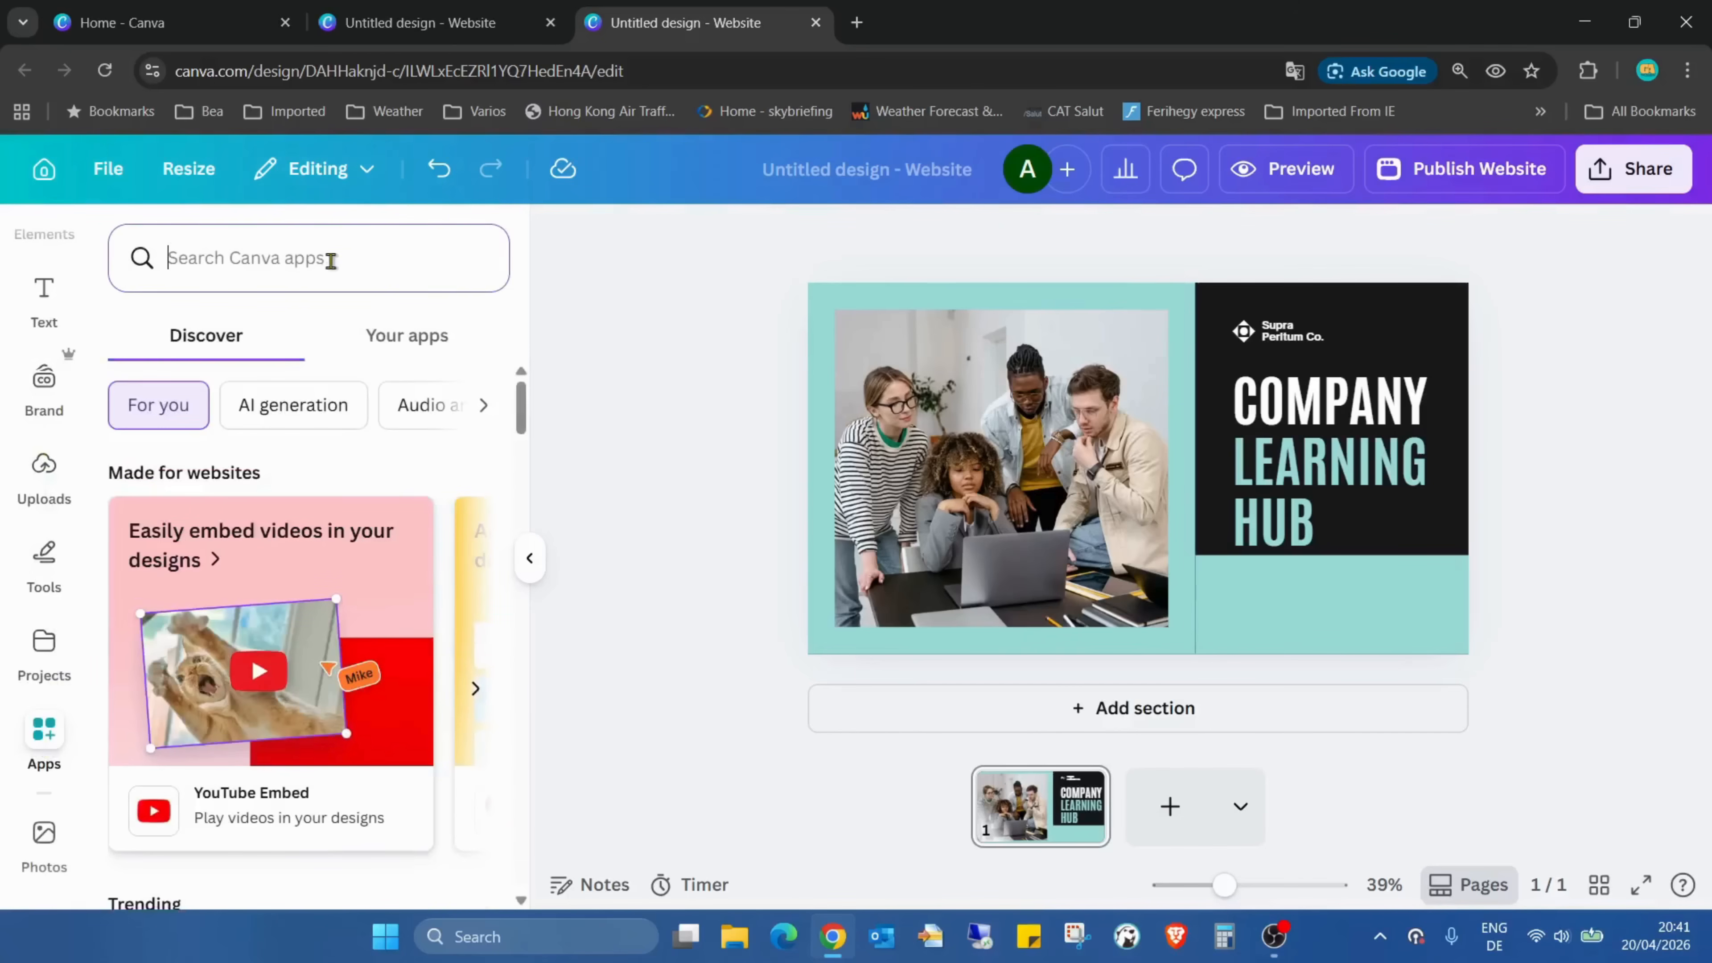
pyautogui.write('count')
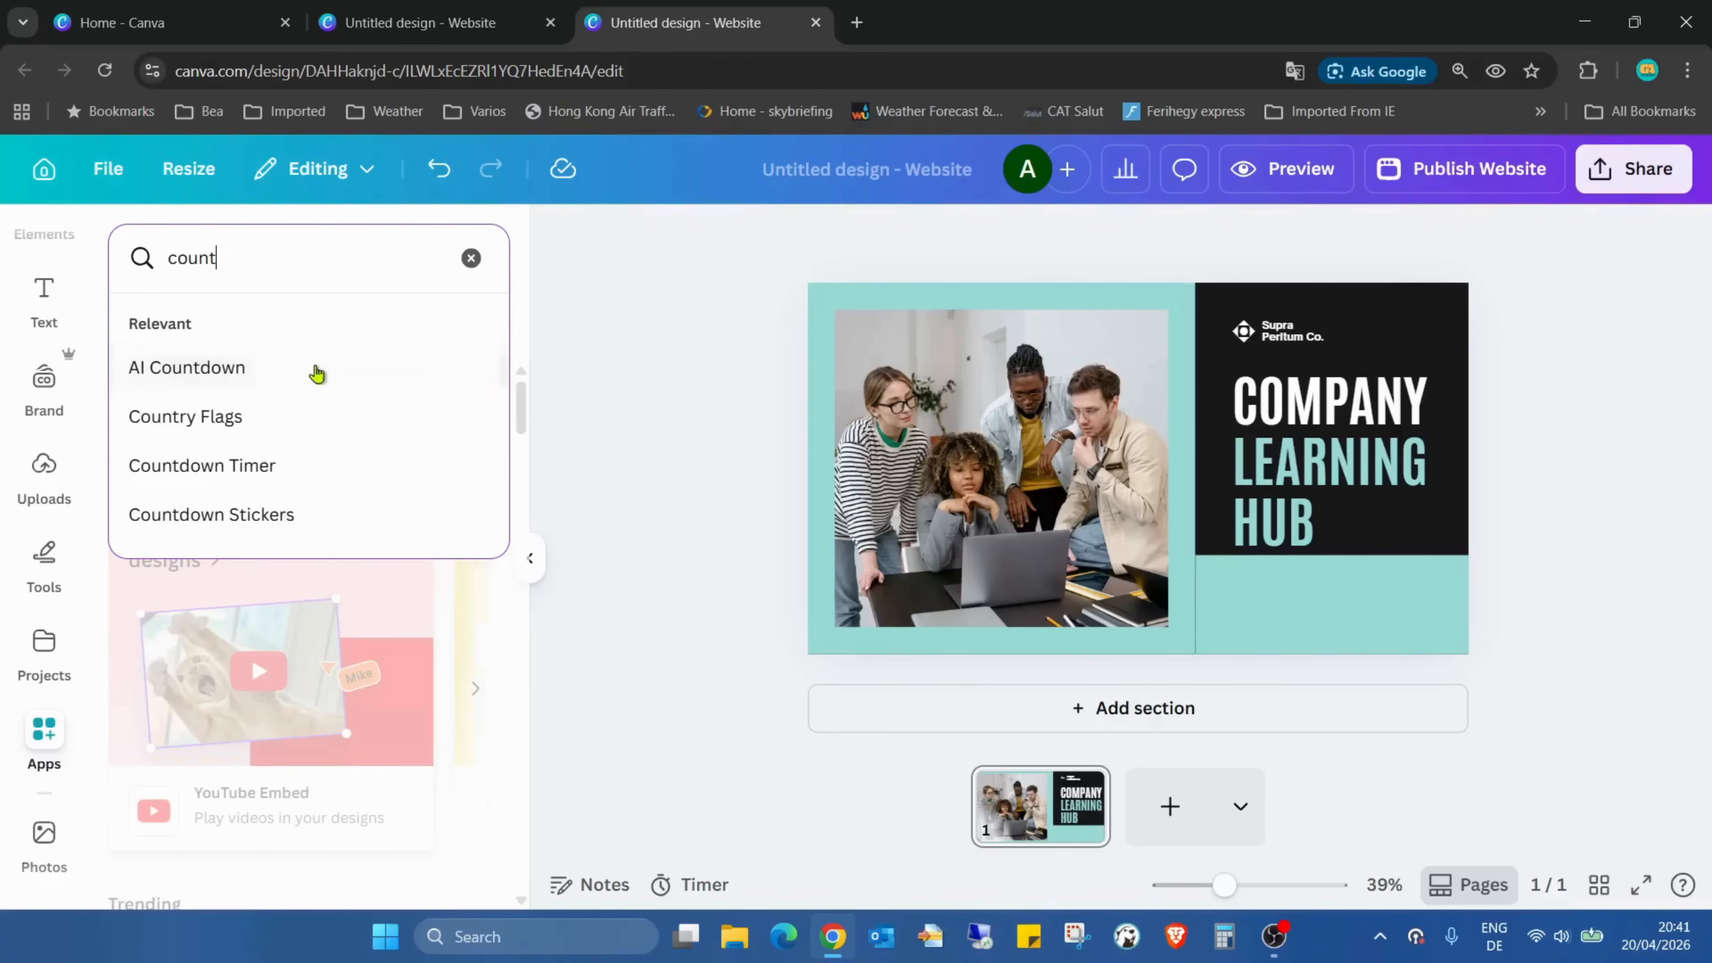
pyautogui.click(268, 483)
pyautogui.click(159, 378)
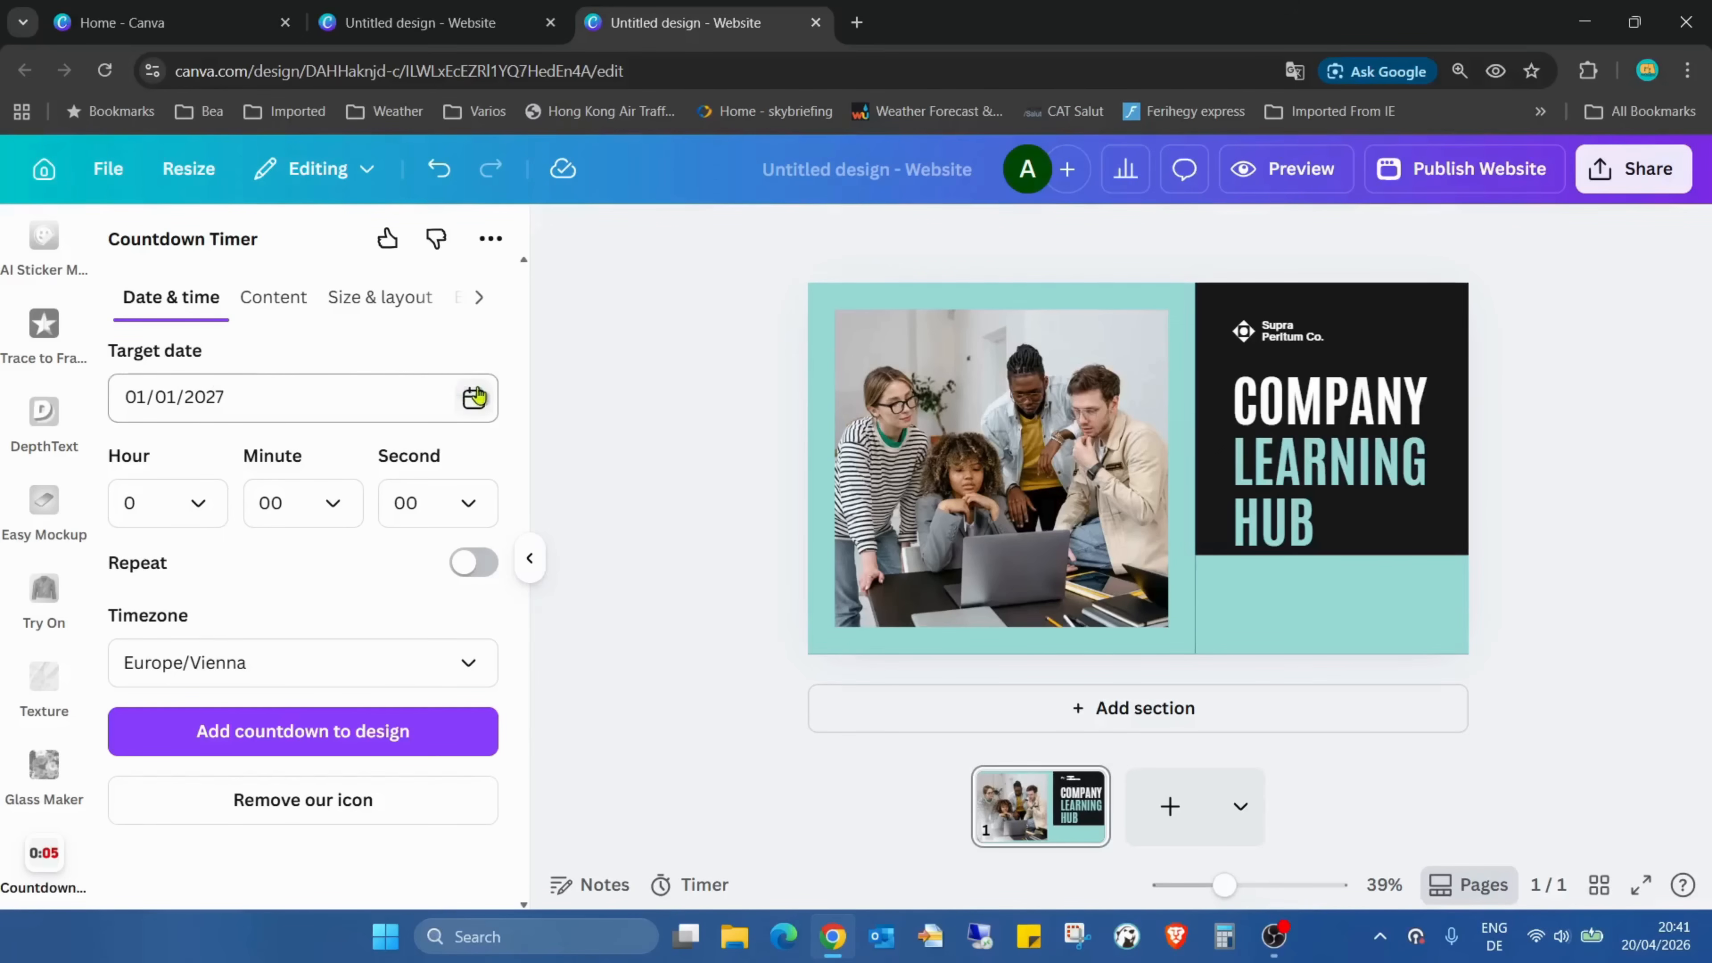
# Set the countdown's target date to 25/09/2026
pyautogui.click(475, 397)
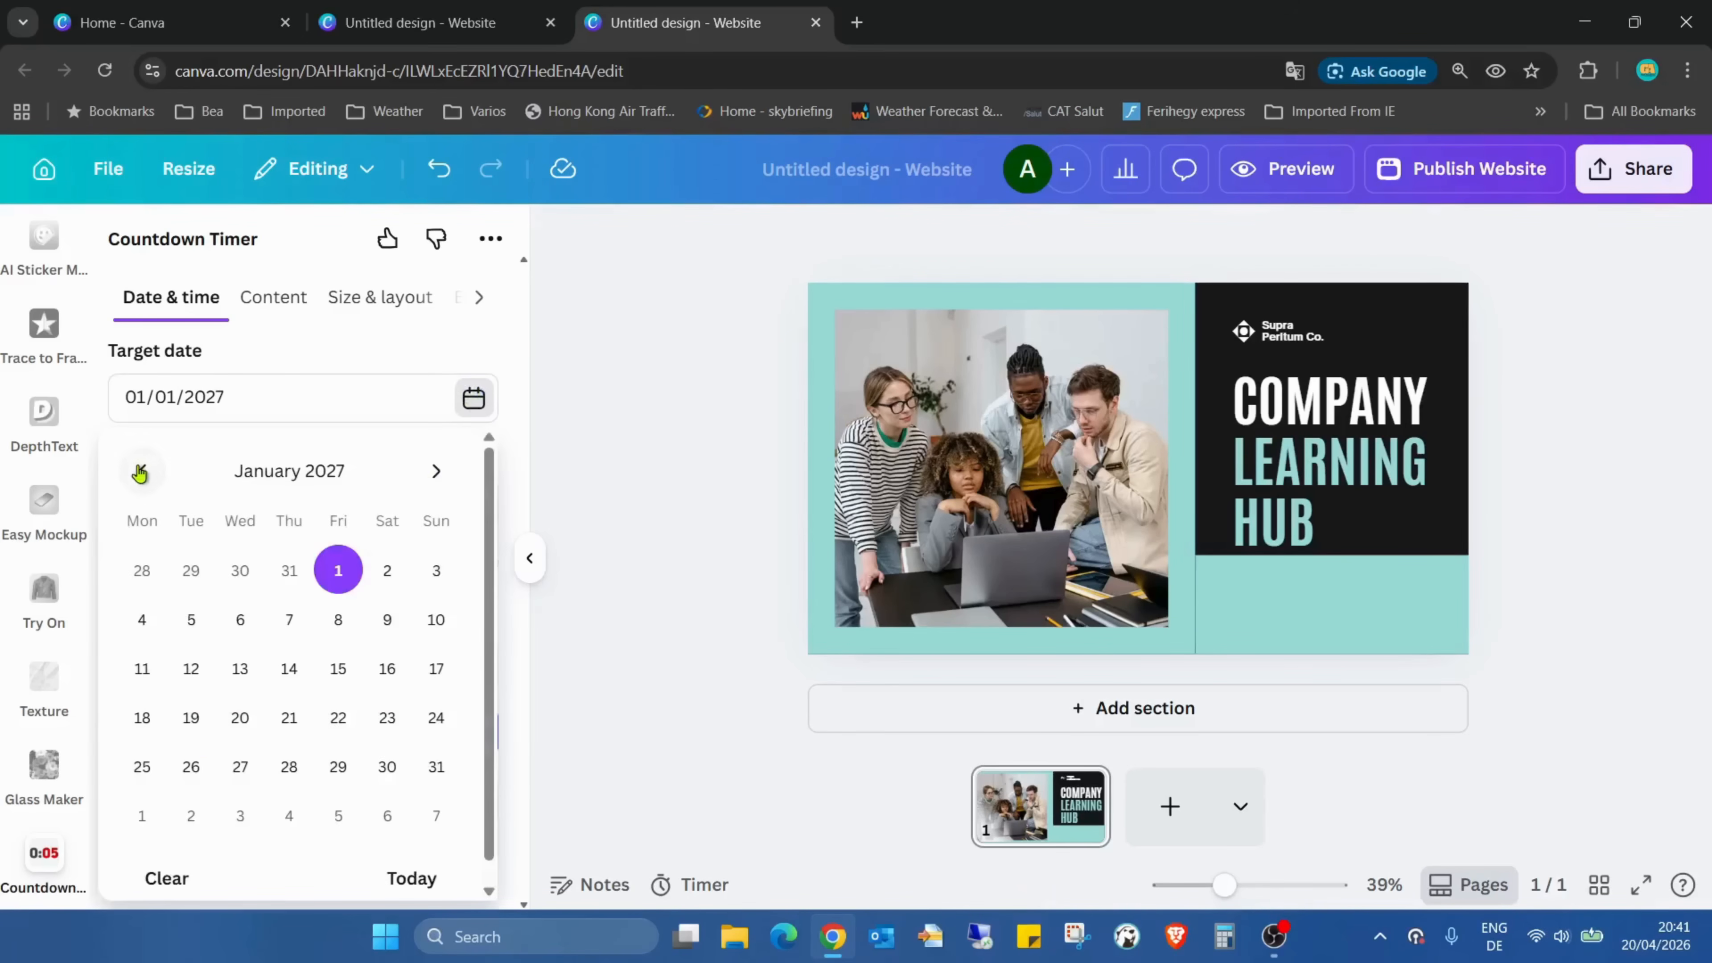
pyautogui.click(141, 472)
pyautogui.click(141, 472)
pyautogui.click(141, 473)
pyautogui.click(141, 473)
pyautogui.click(142, 473)
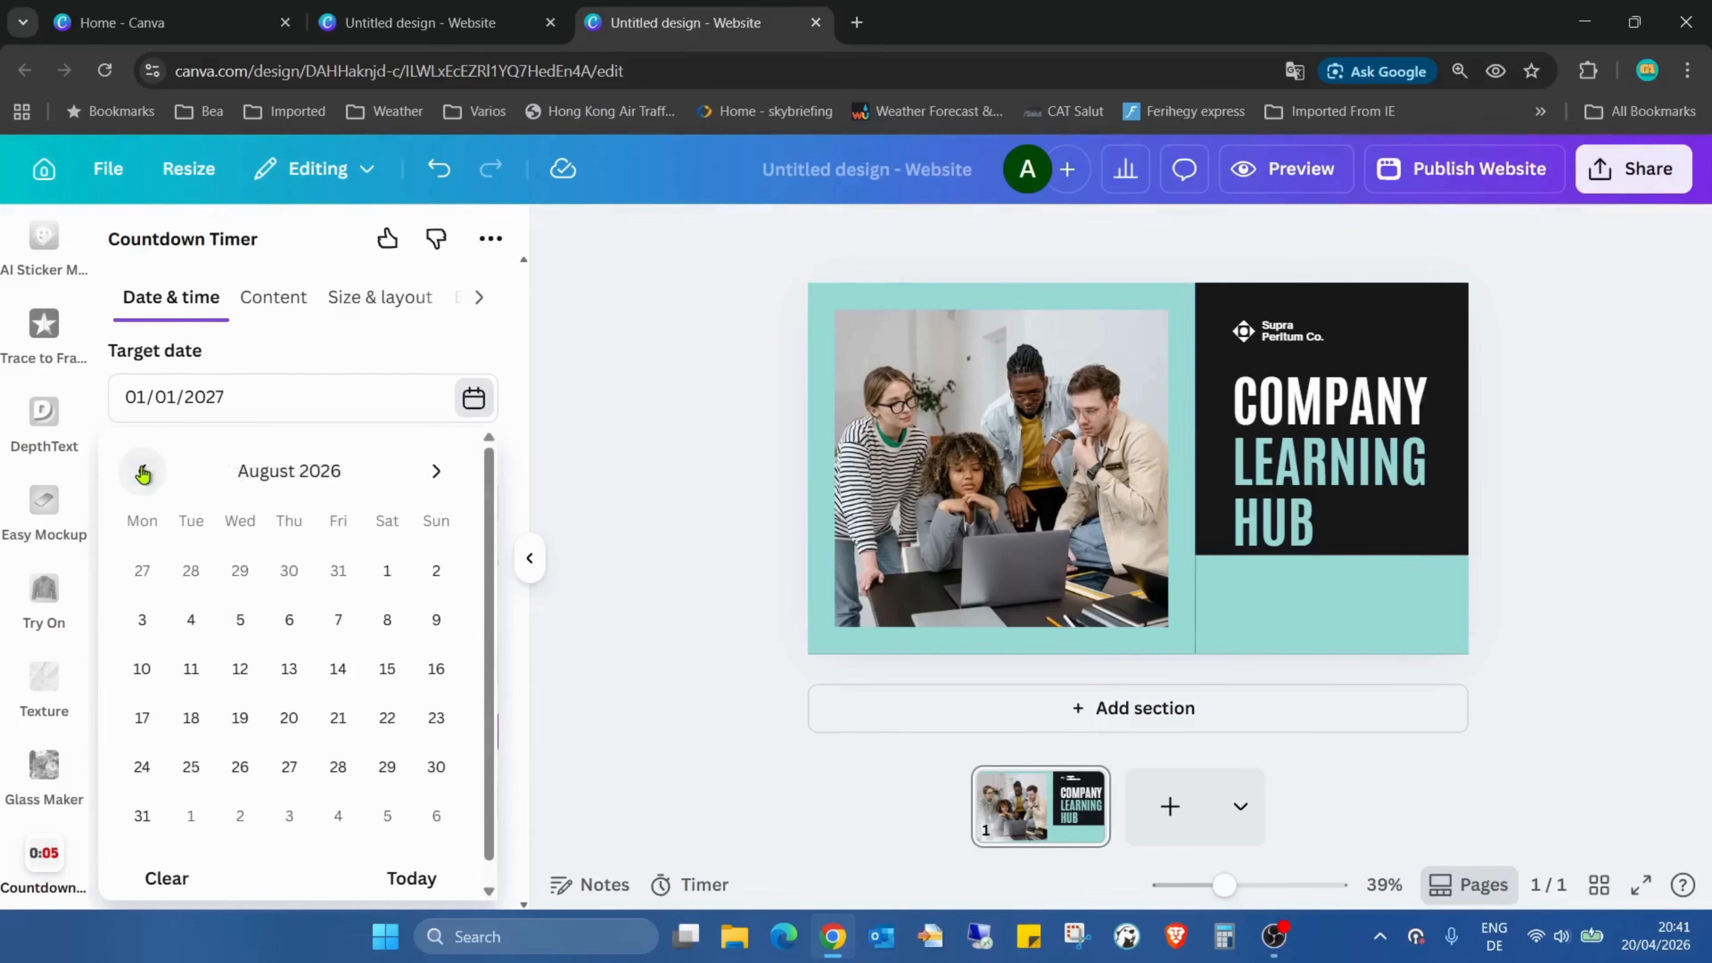
pyautogui.click(436, 471)
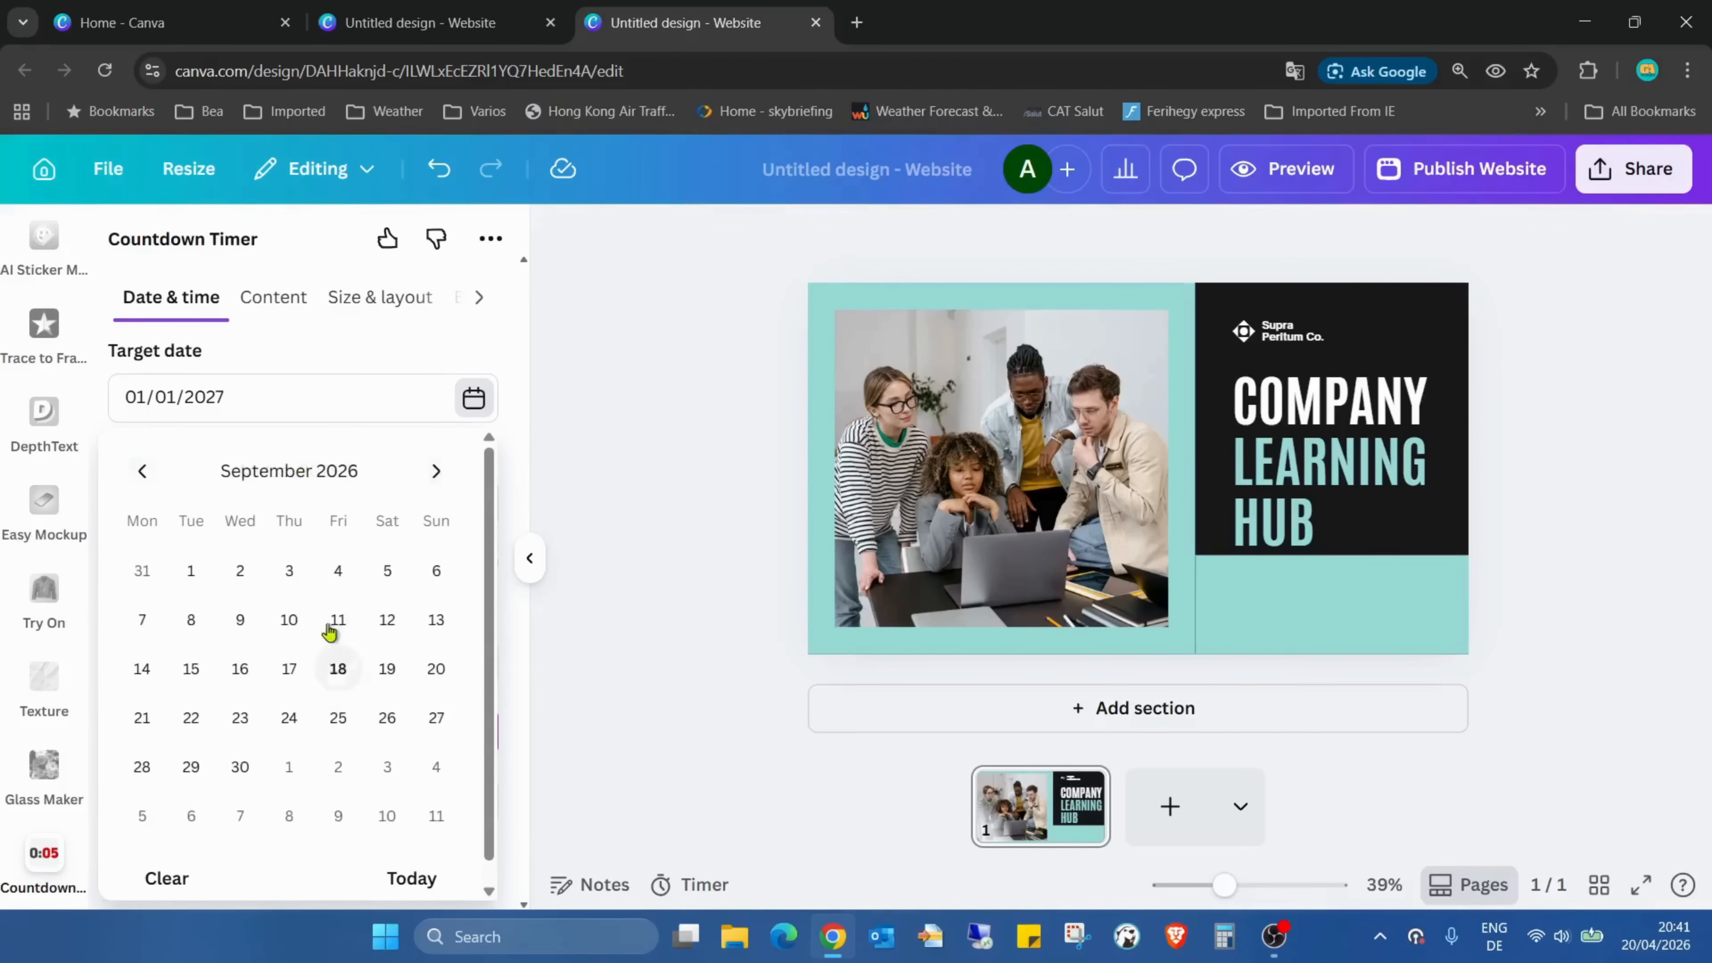
pyautogui.click(337, 717)
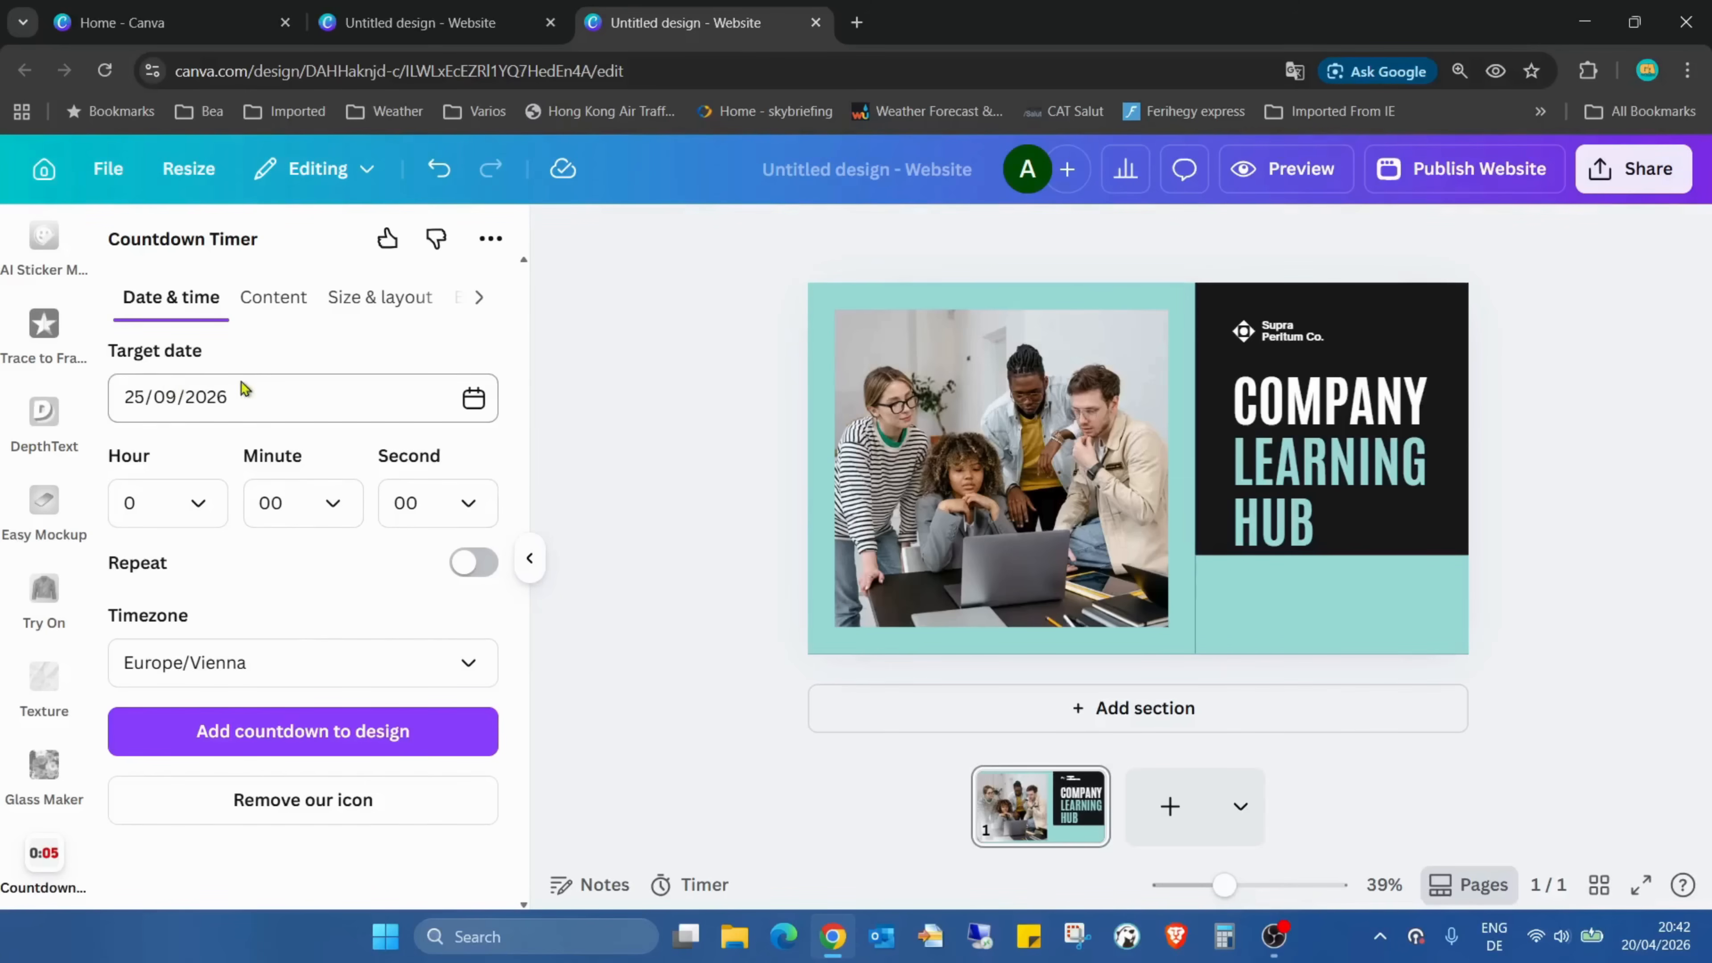
# Replace the countdown's title text with "Live at"
pyautogui.click(289, 305)
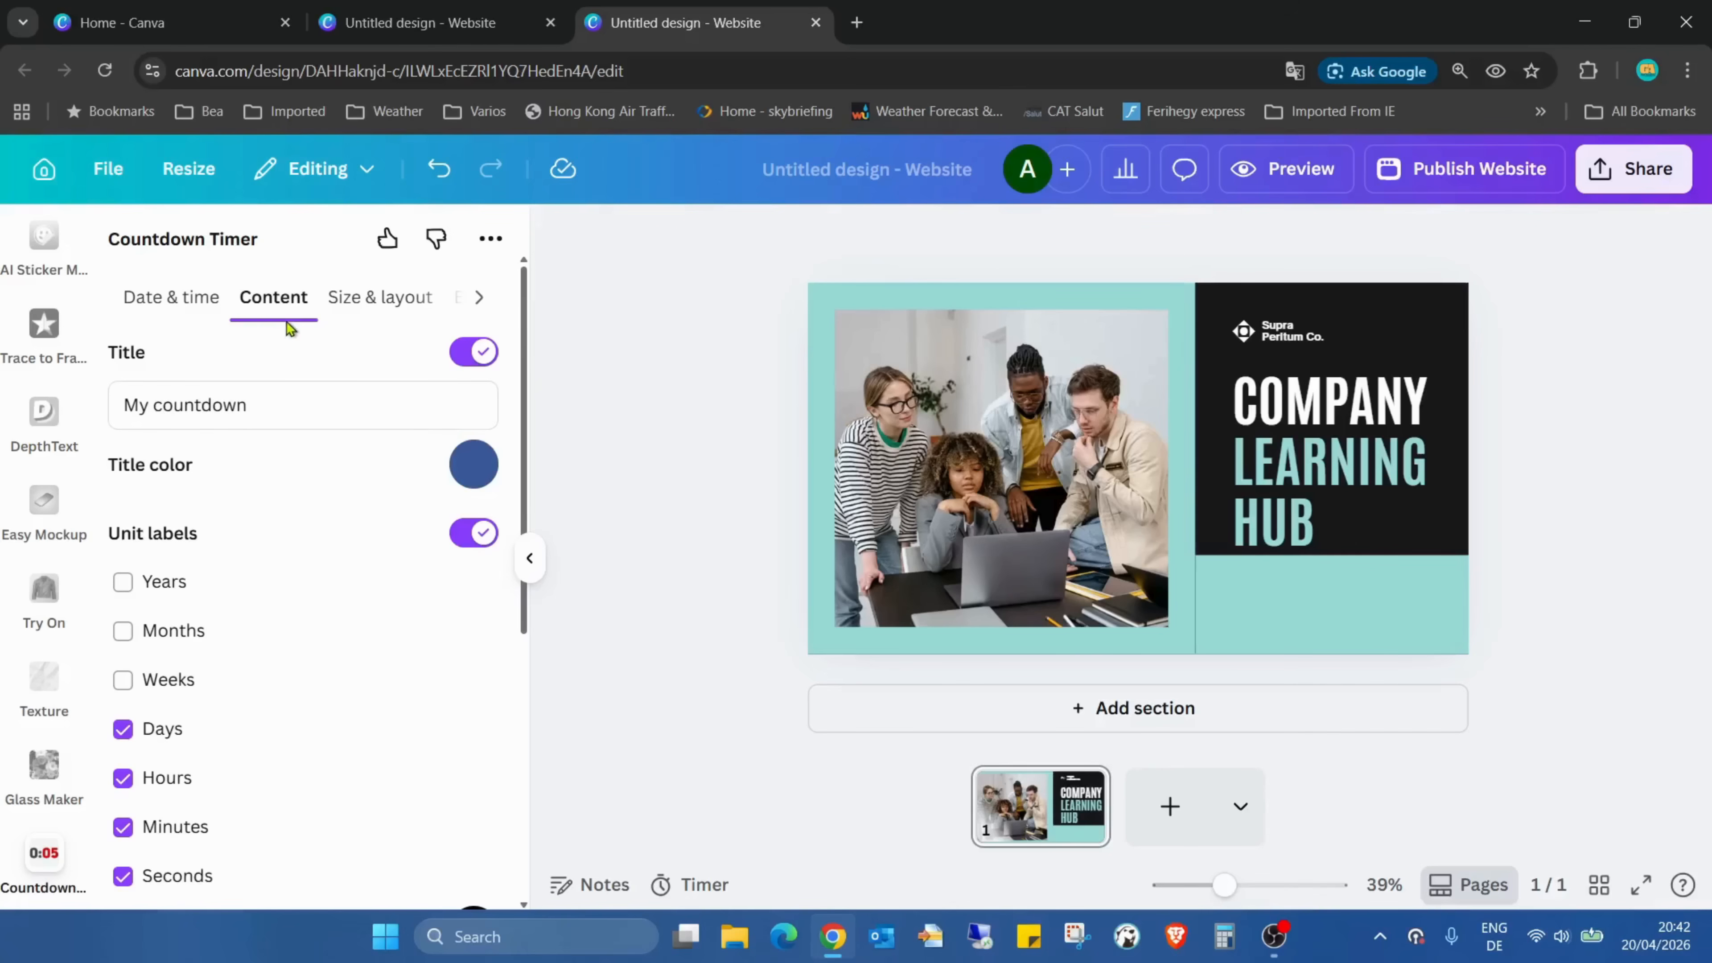
pyautogui.scroll(-6, 359, 445)
pyautogui.scroll(6, 359, 445)
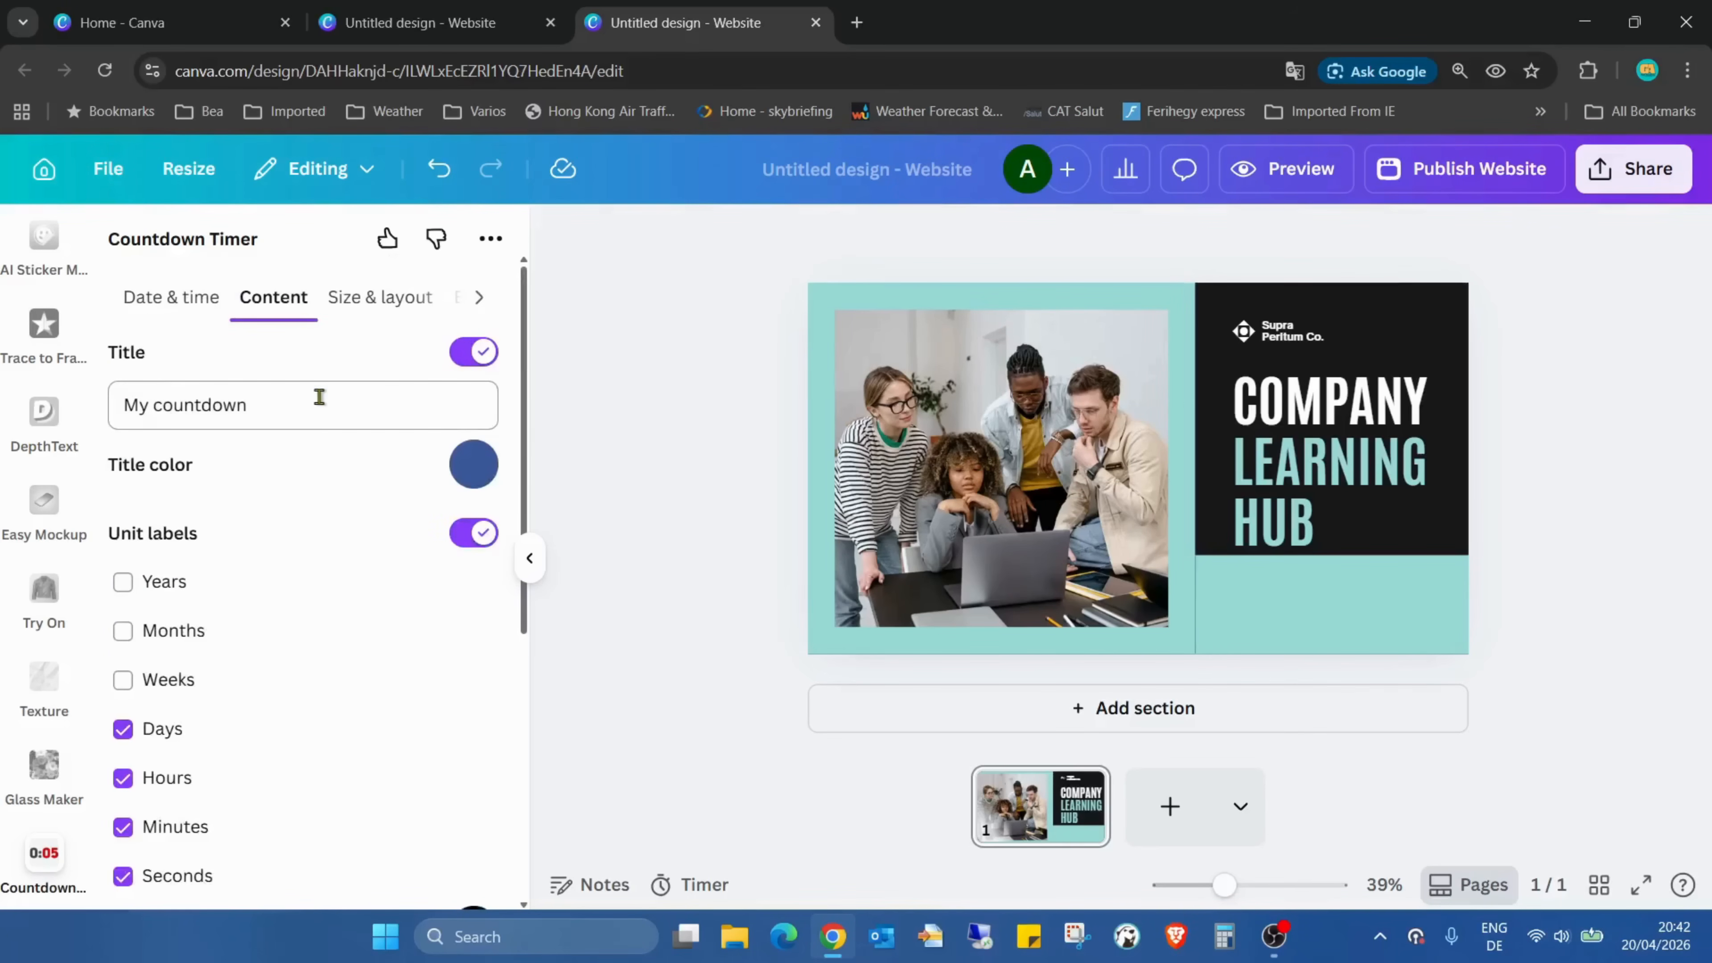
pyautogui.moveTo(323, 404); pyautogui.dragTo(88, 405)
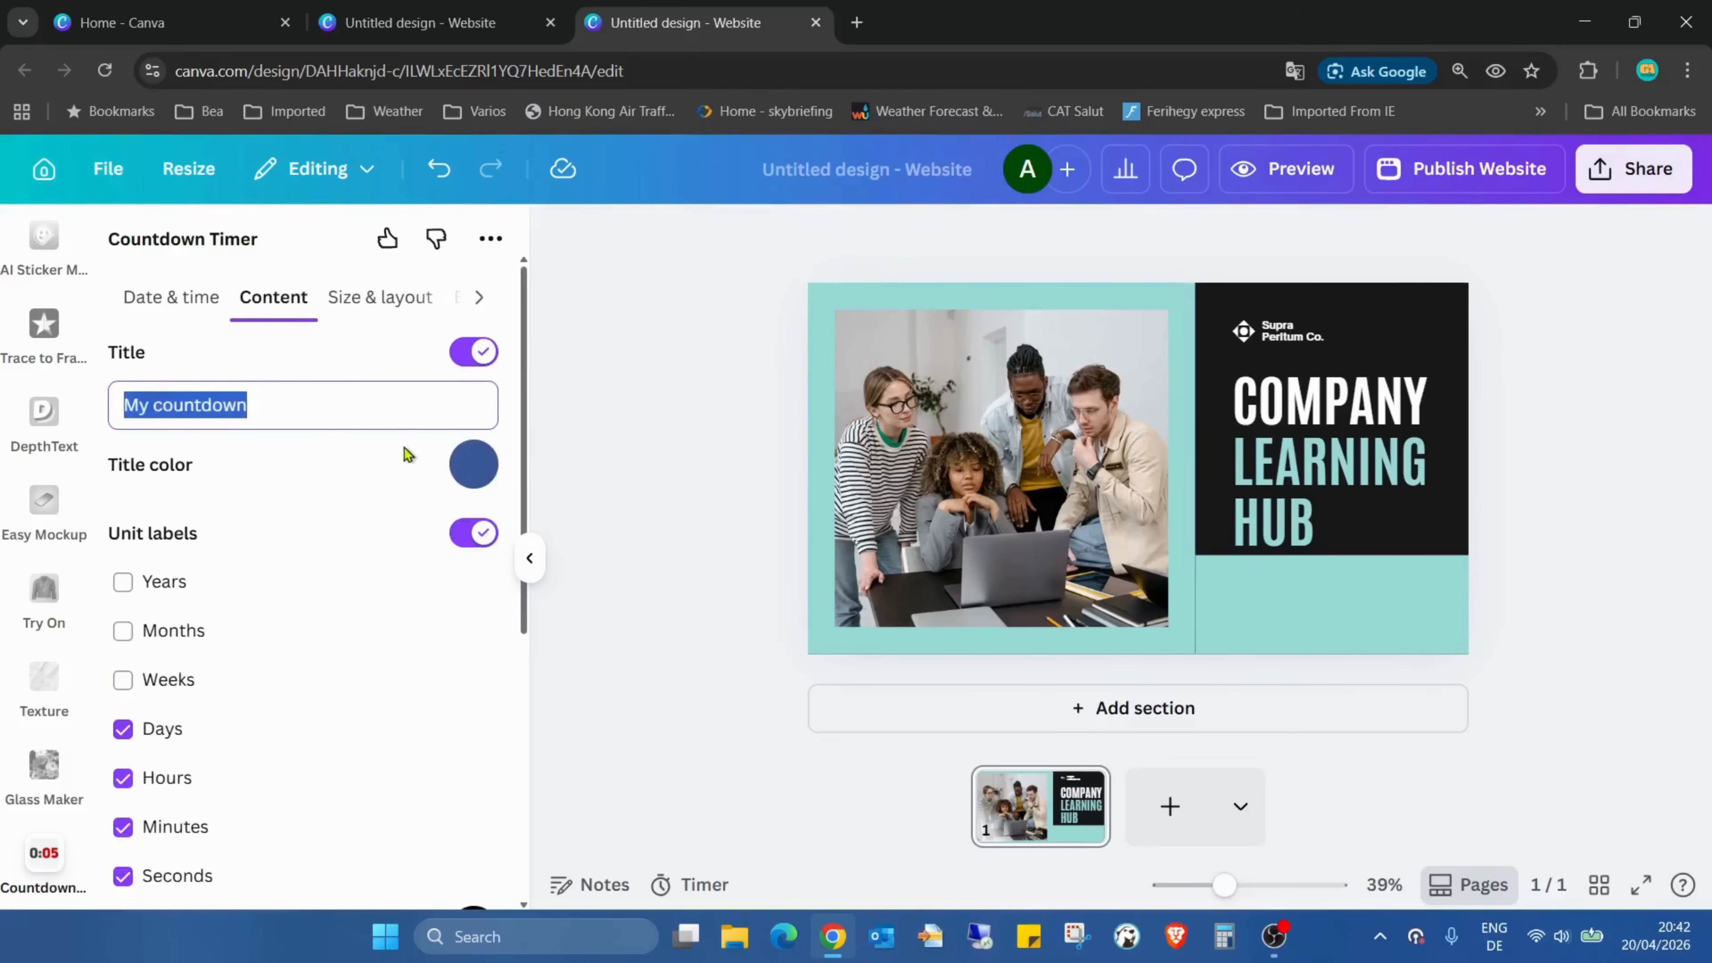
pyautogui.write('Start at')
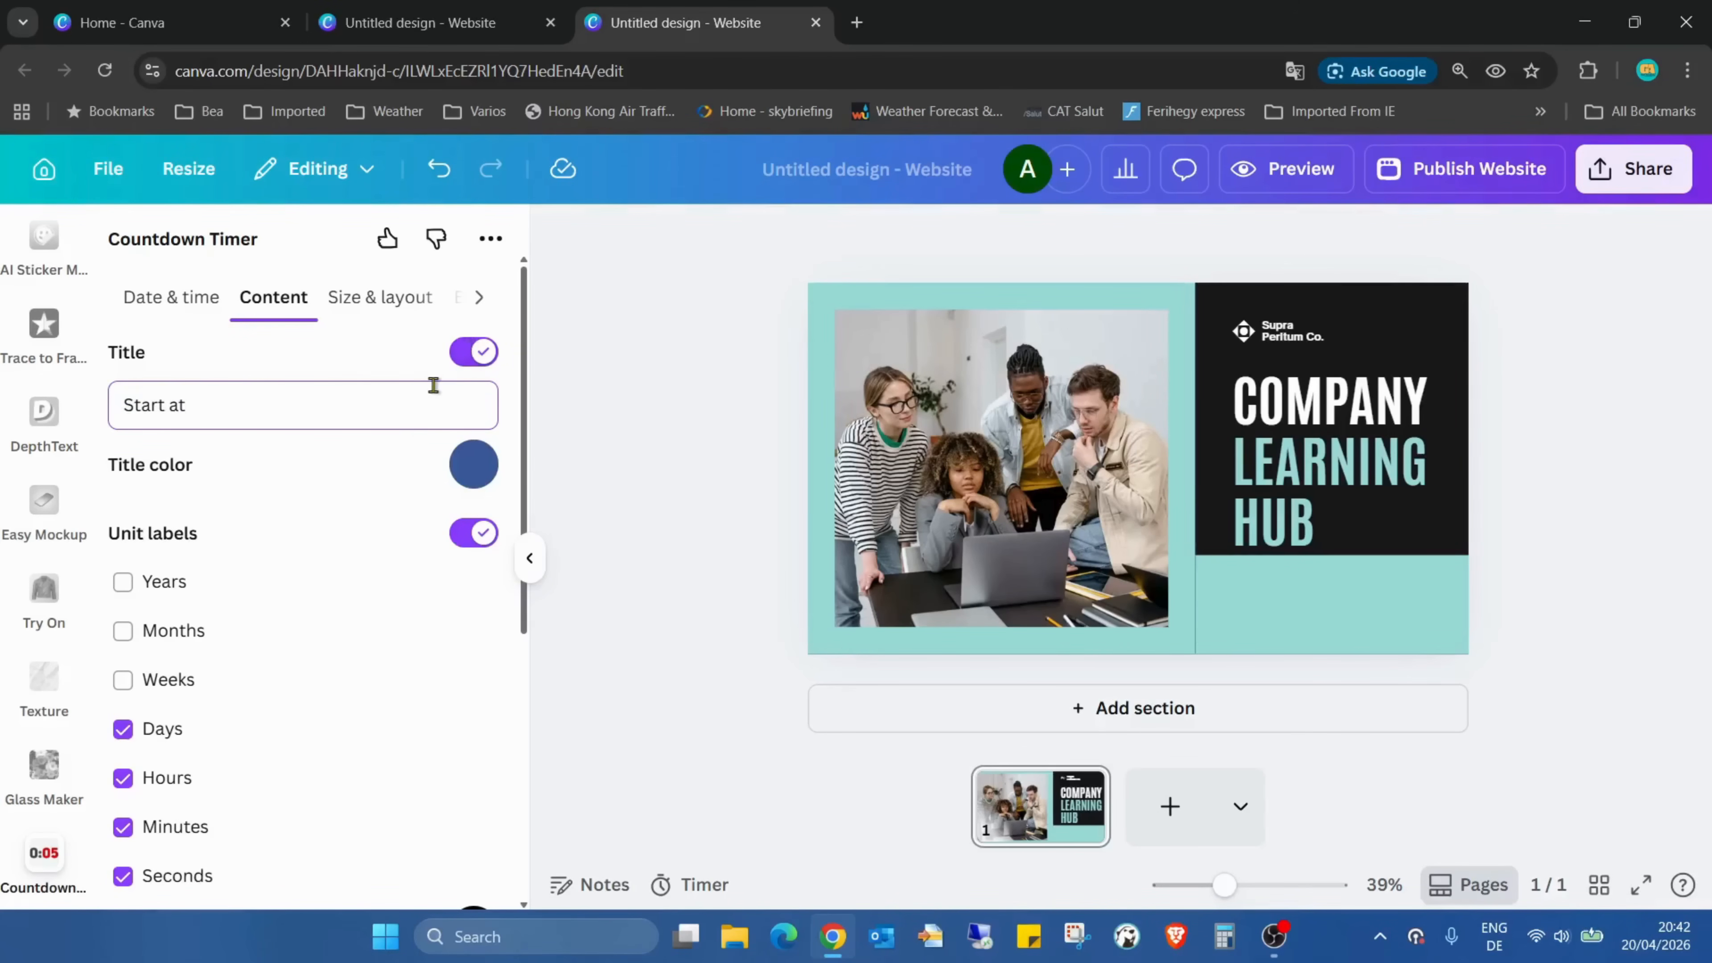
pyautogui.press('BackSpace')
pyautogui.press('BackSpace')
pyautogui.press('BackSpace')
pyautogui.press('BackSpace')
pyautogui.press('BackSpace')
pyautogui.press('BackSpace')
pyautogui.press('BackSpace')
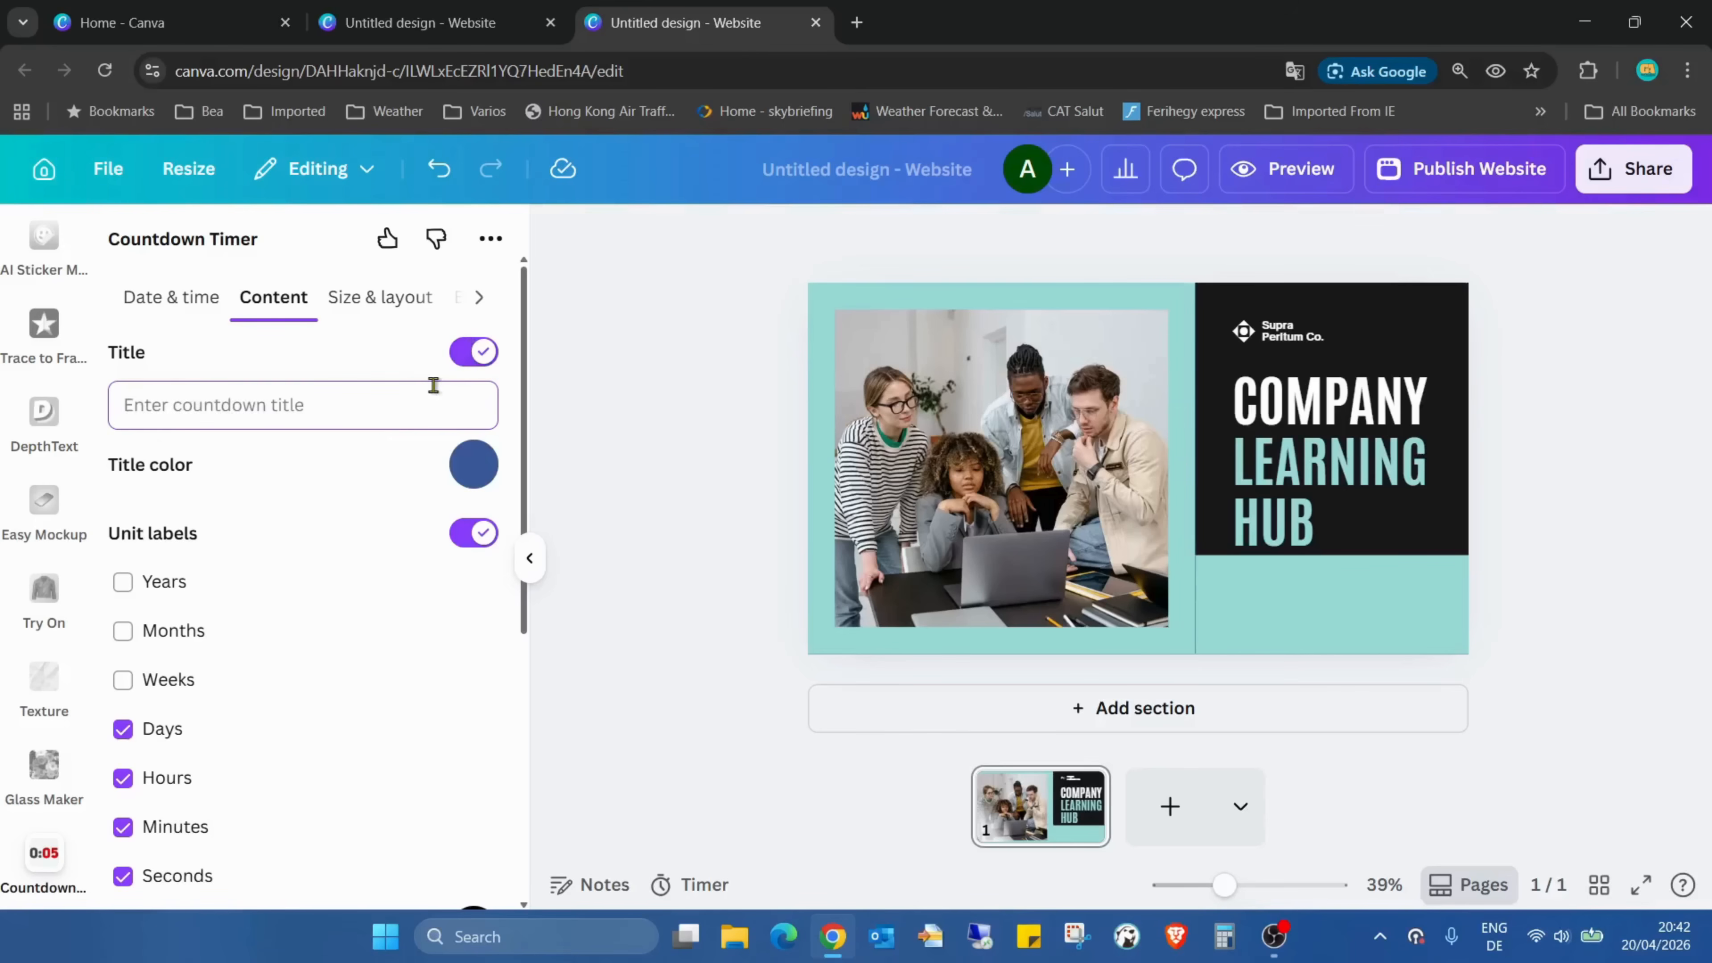
pyautogui.write('Live at')
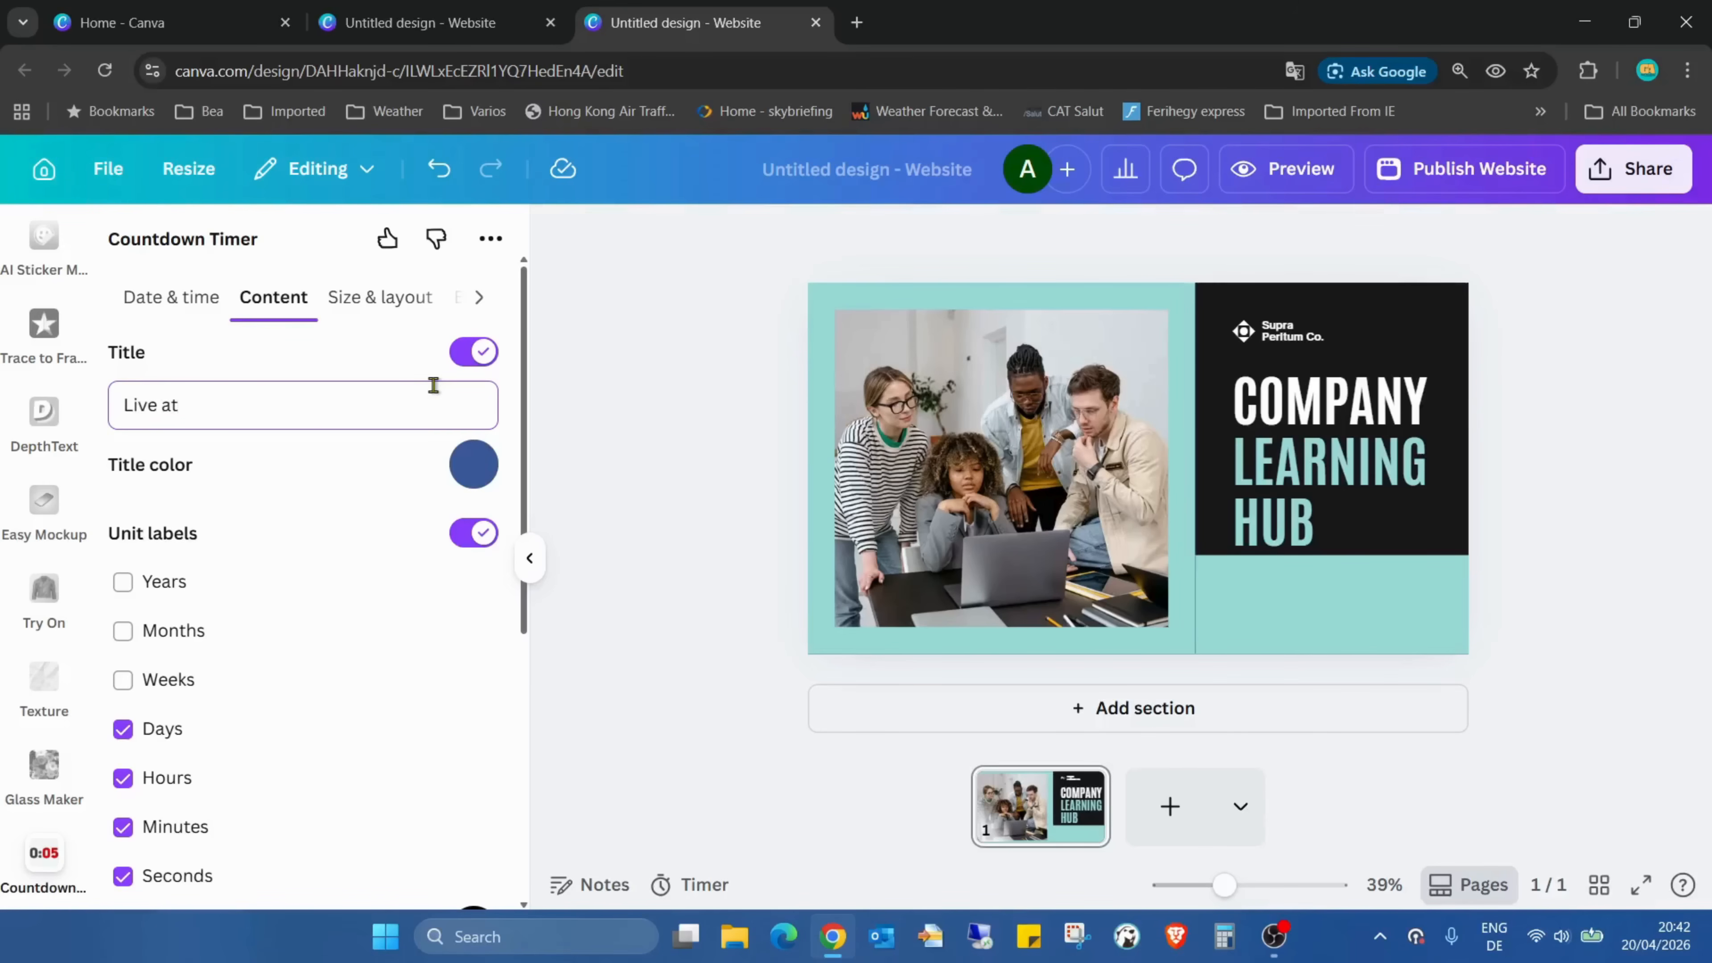
# Review the countdown's unit label, color and language options, and choose Roboto Mono as the font style
pyautogui.scroll(-2, 394, 474)
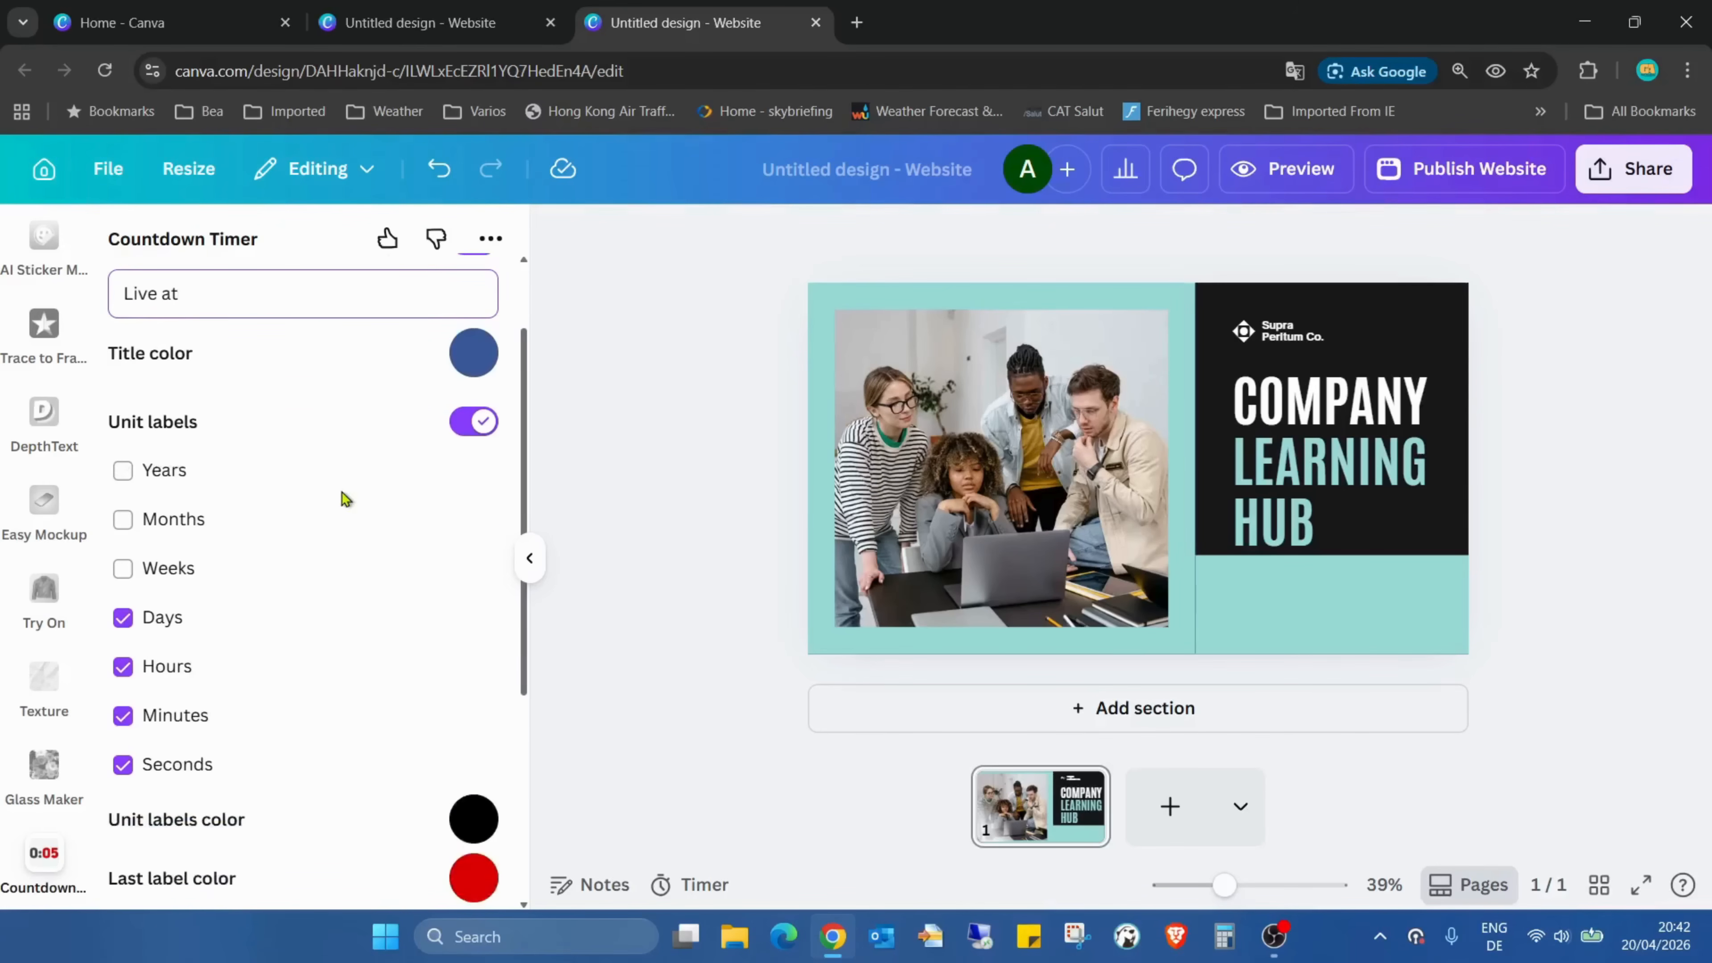
pyautogui.scroll(-2, 345, 499)
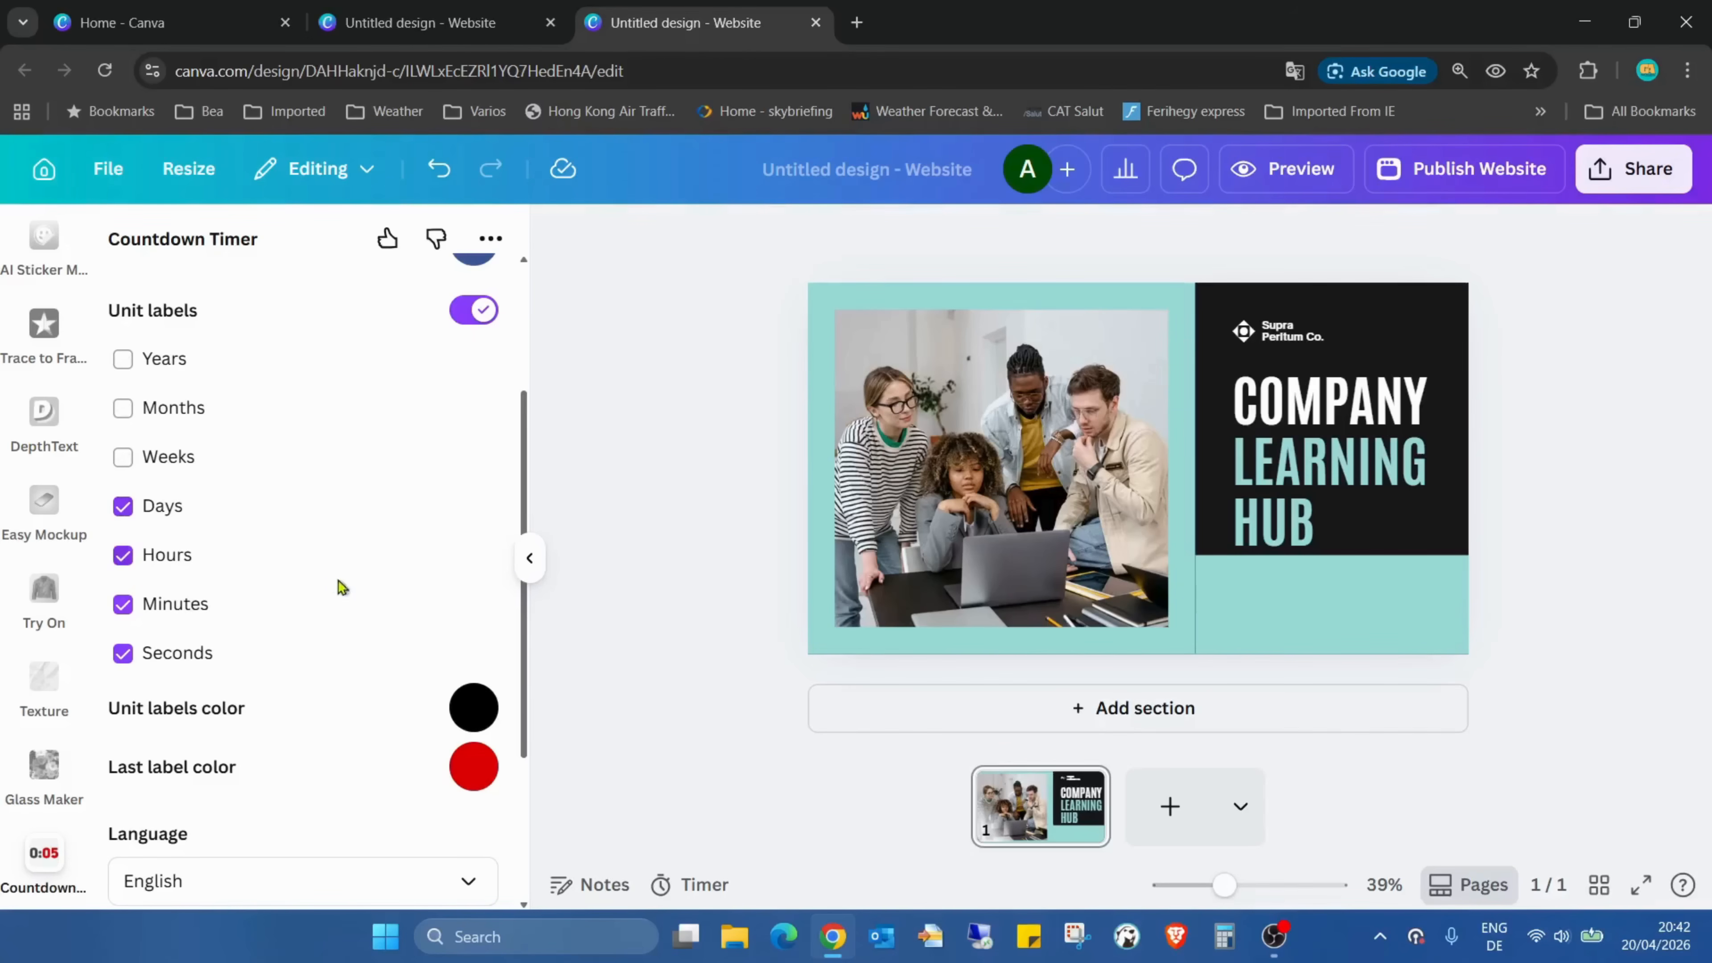
pyautogui.scroll(-4, 356, 630)
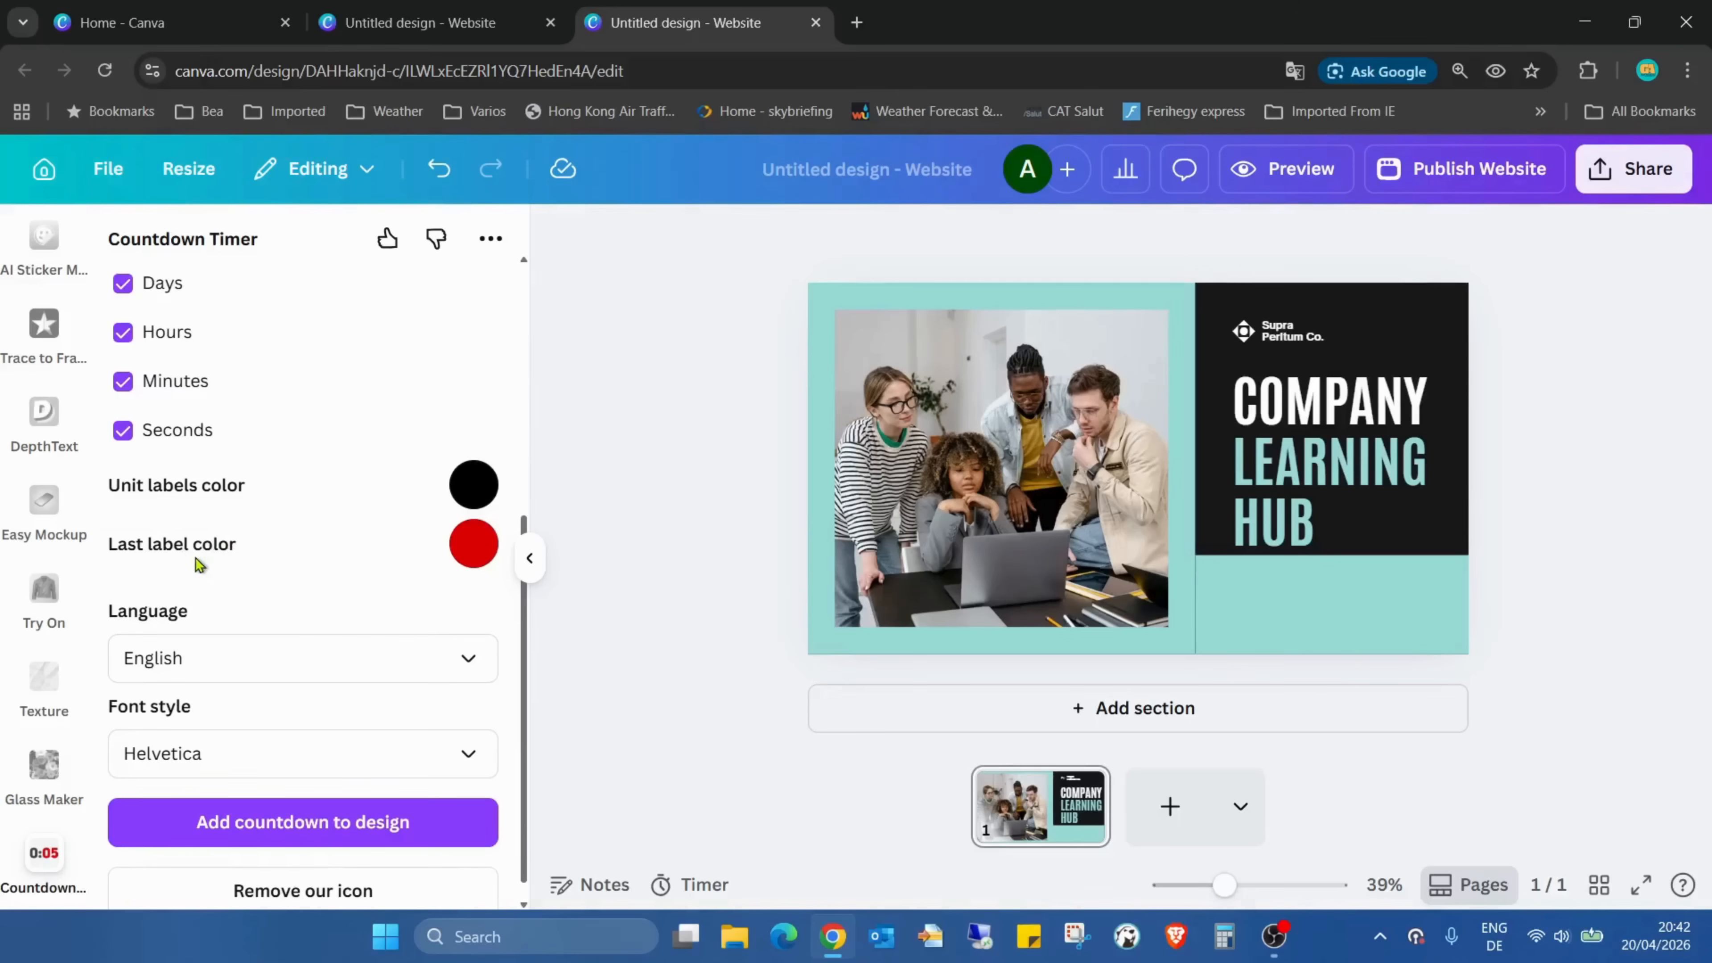
pyautogui.scroll(-1, 408, 519)
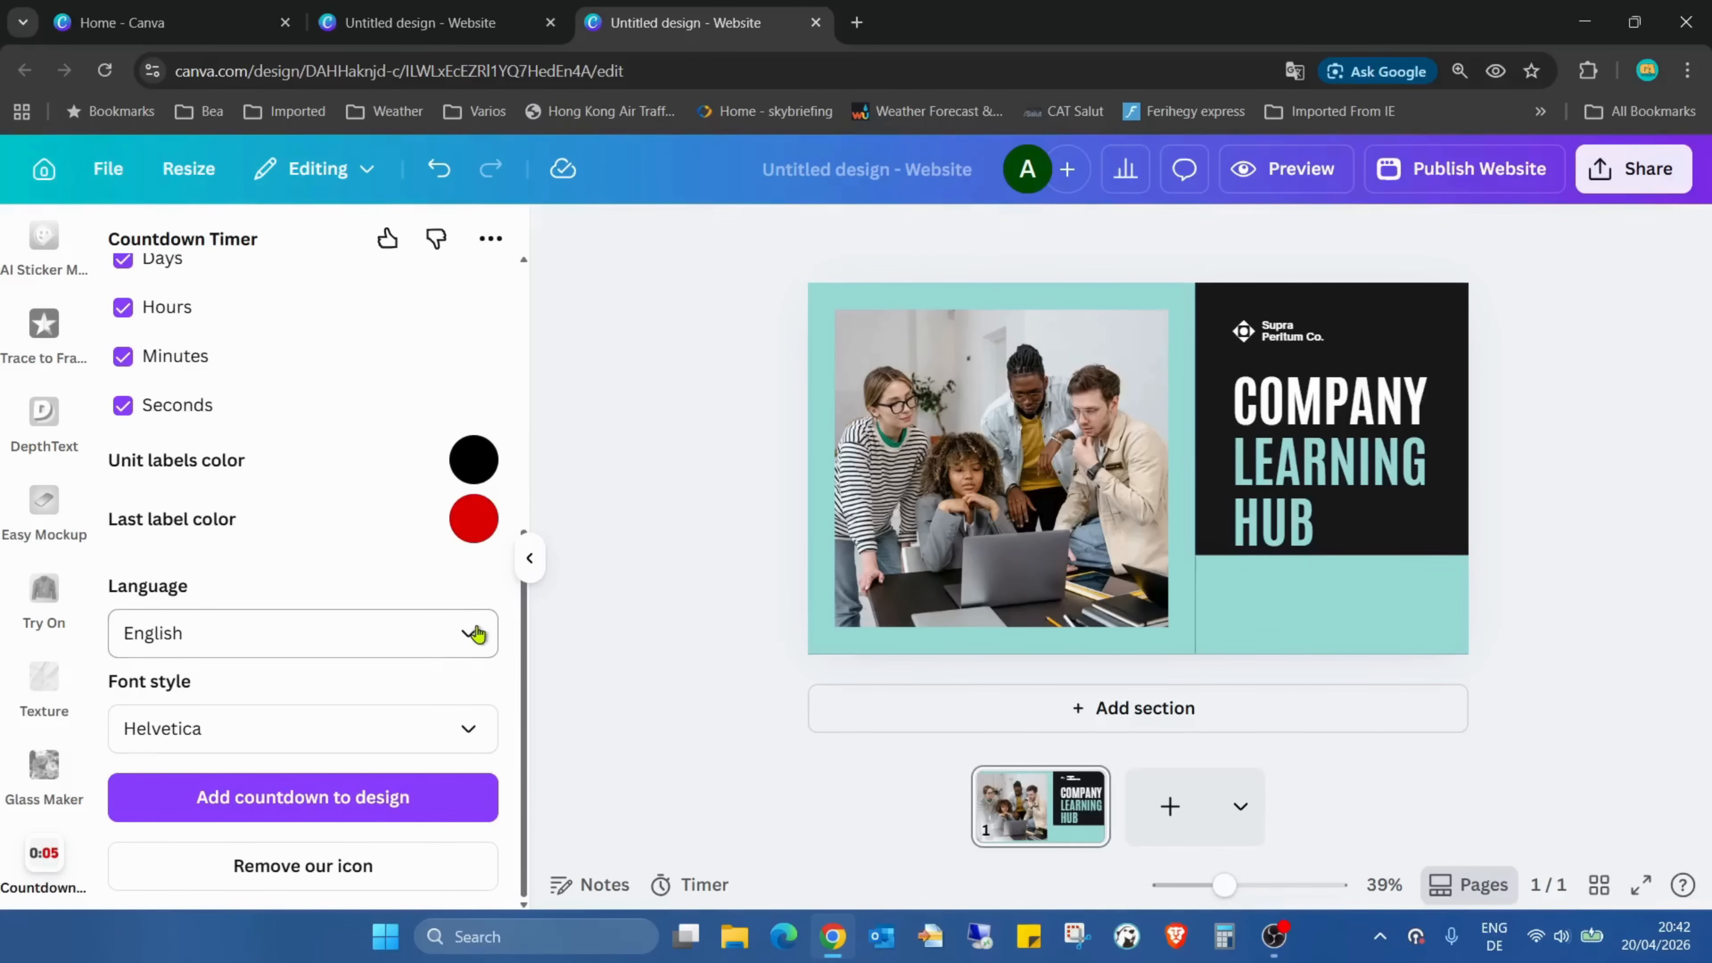
pyautogui.click(462, 729)
pyautogui.scroll(-6, 367, 540)
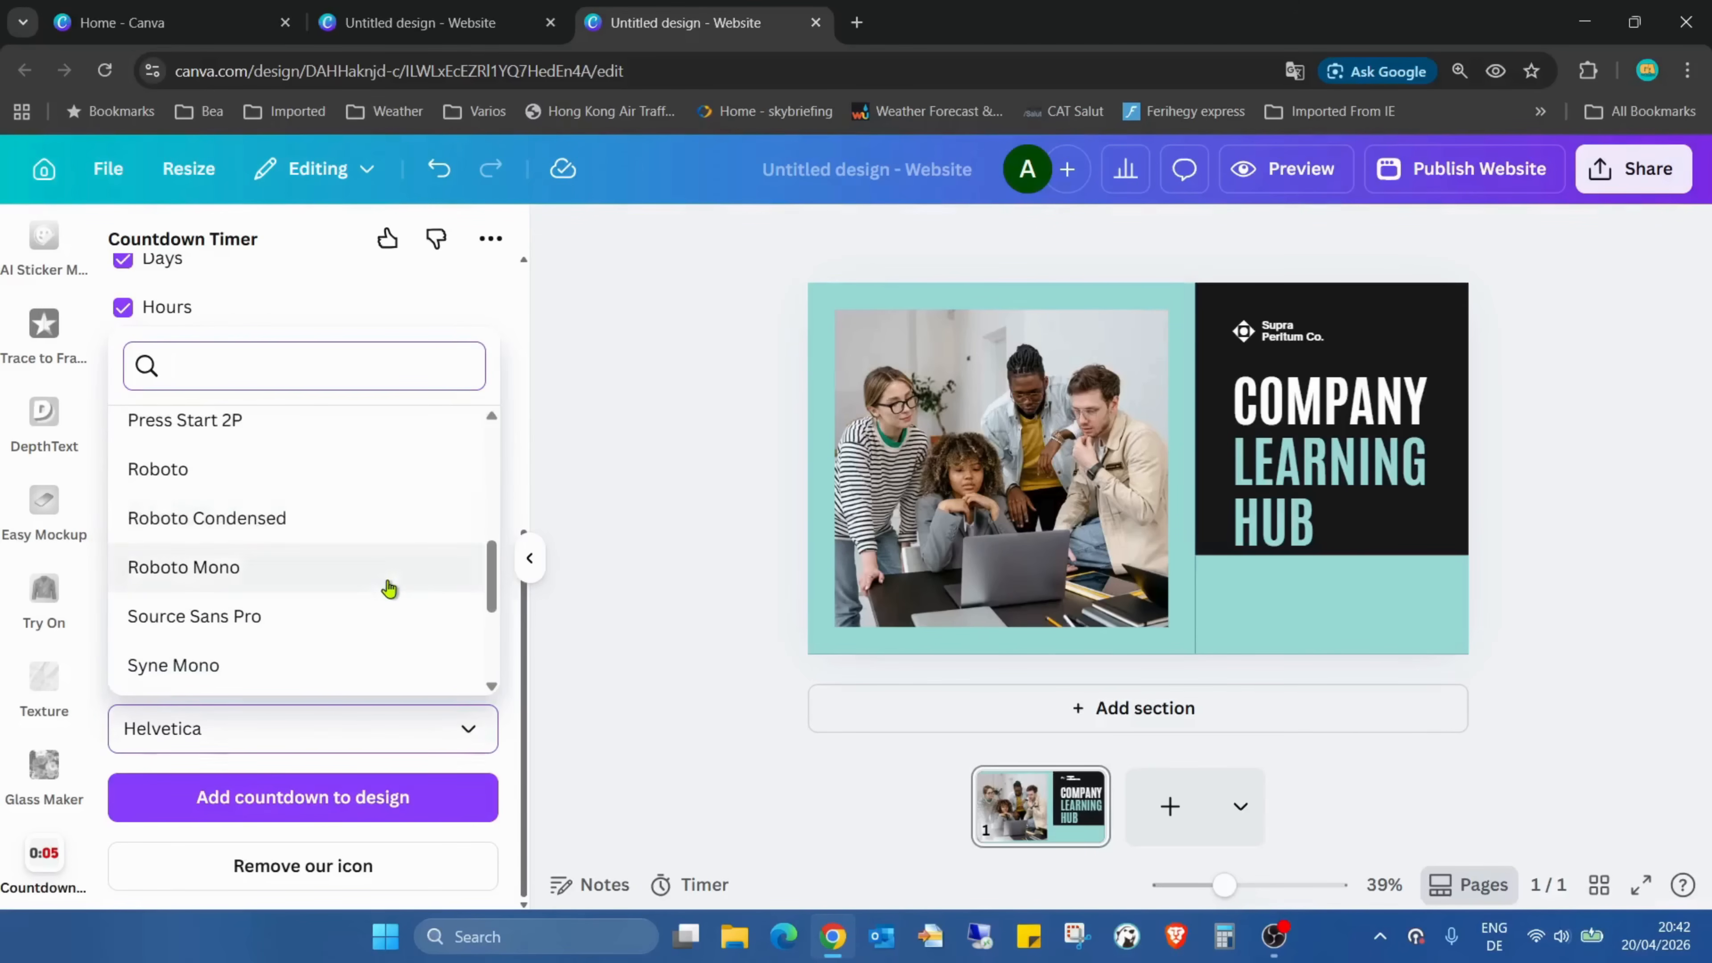
pyautogui.click(386, 584)
pyautogui.scroll(5, 364, 634)
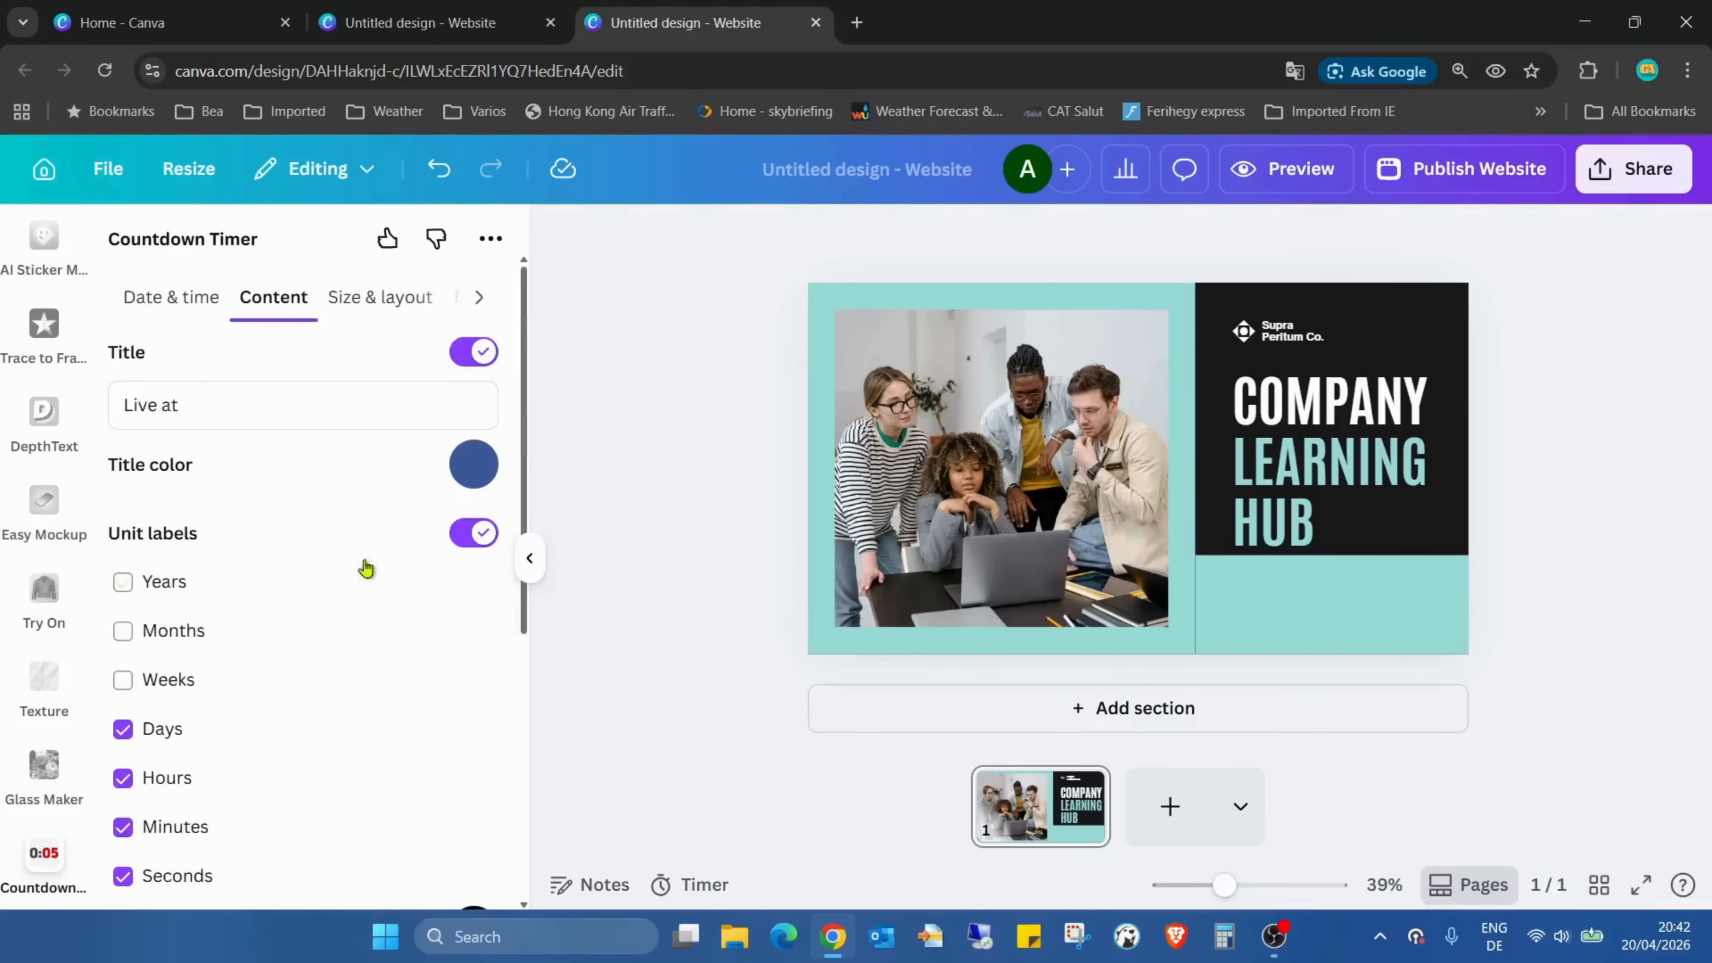
# Review the countdown's size and layout options and turn on its background
pyautogui.click(371, 297)
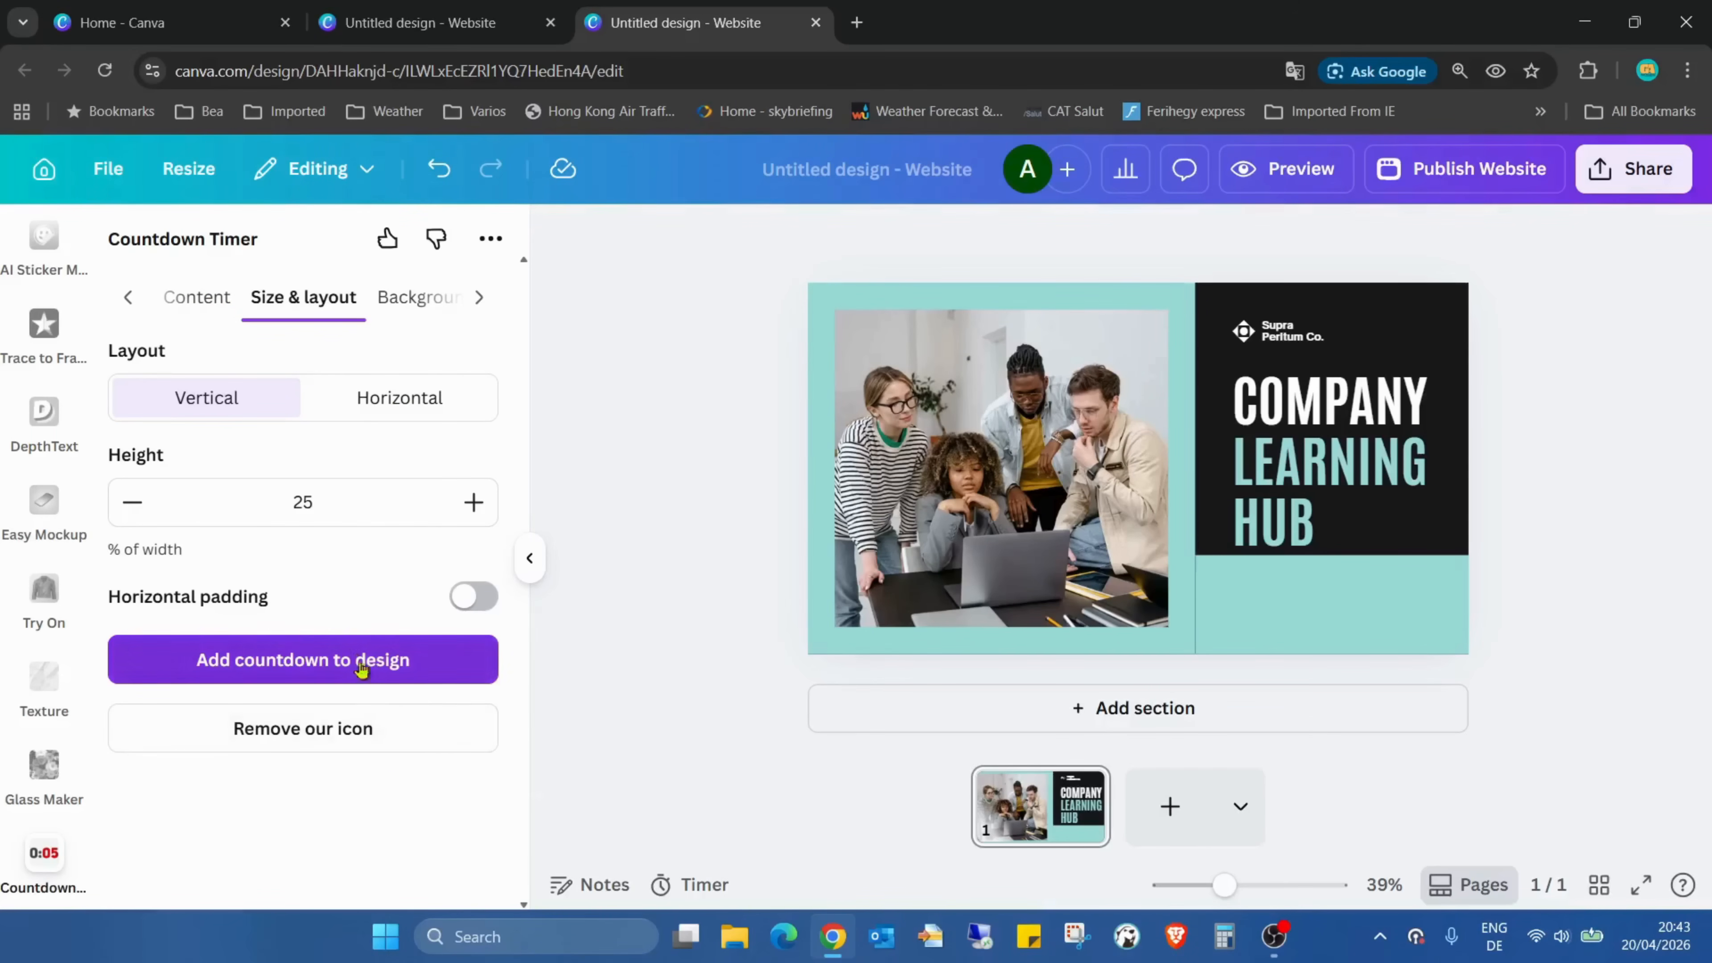
pyautogui.click(206, 297)
pyautogui.click(479, 297)
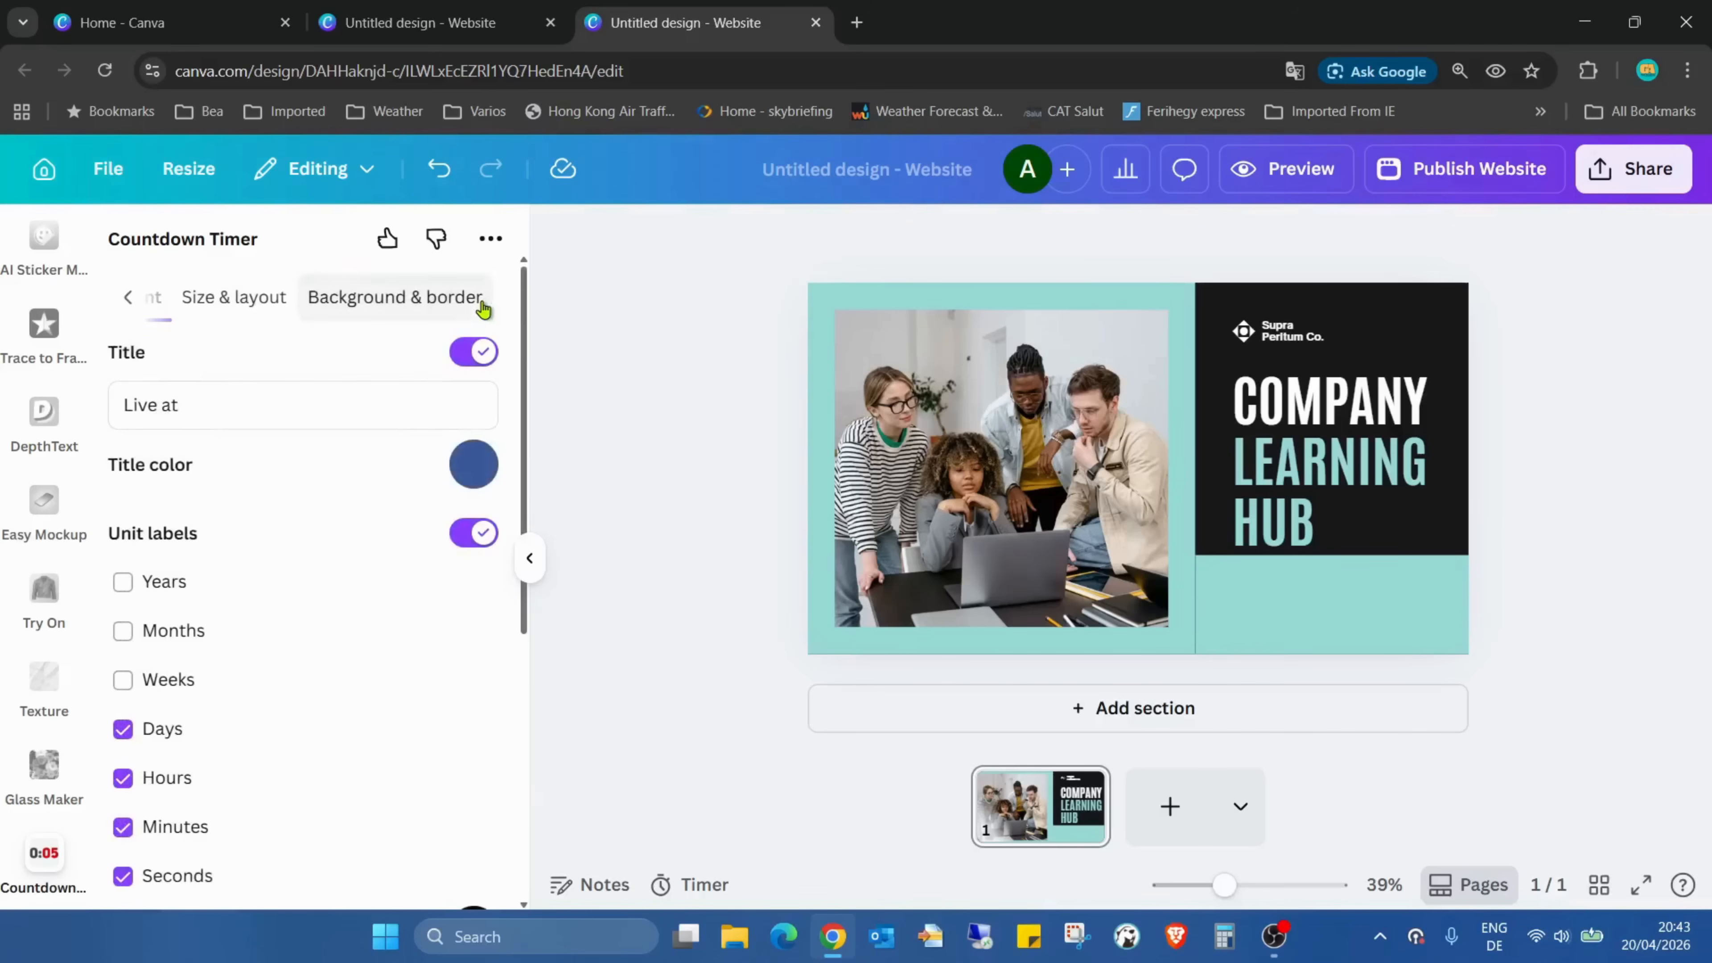
pyautogui.click(390, 297)
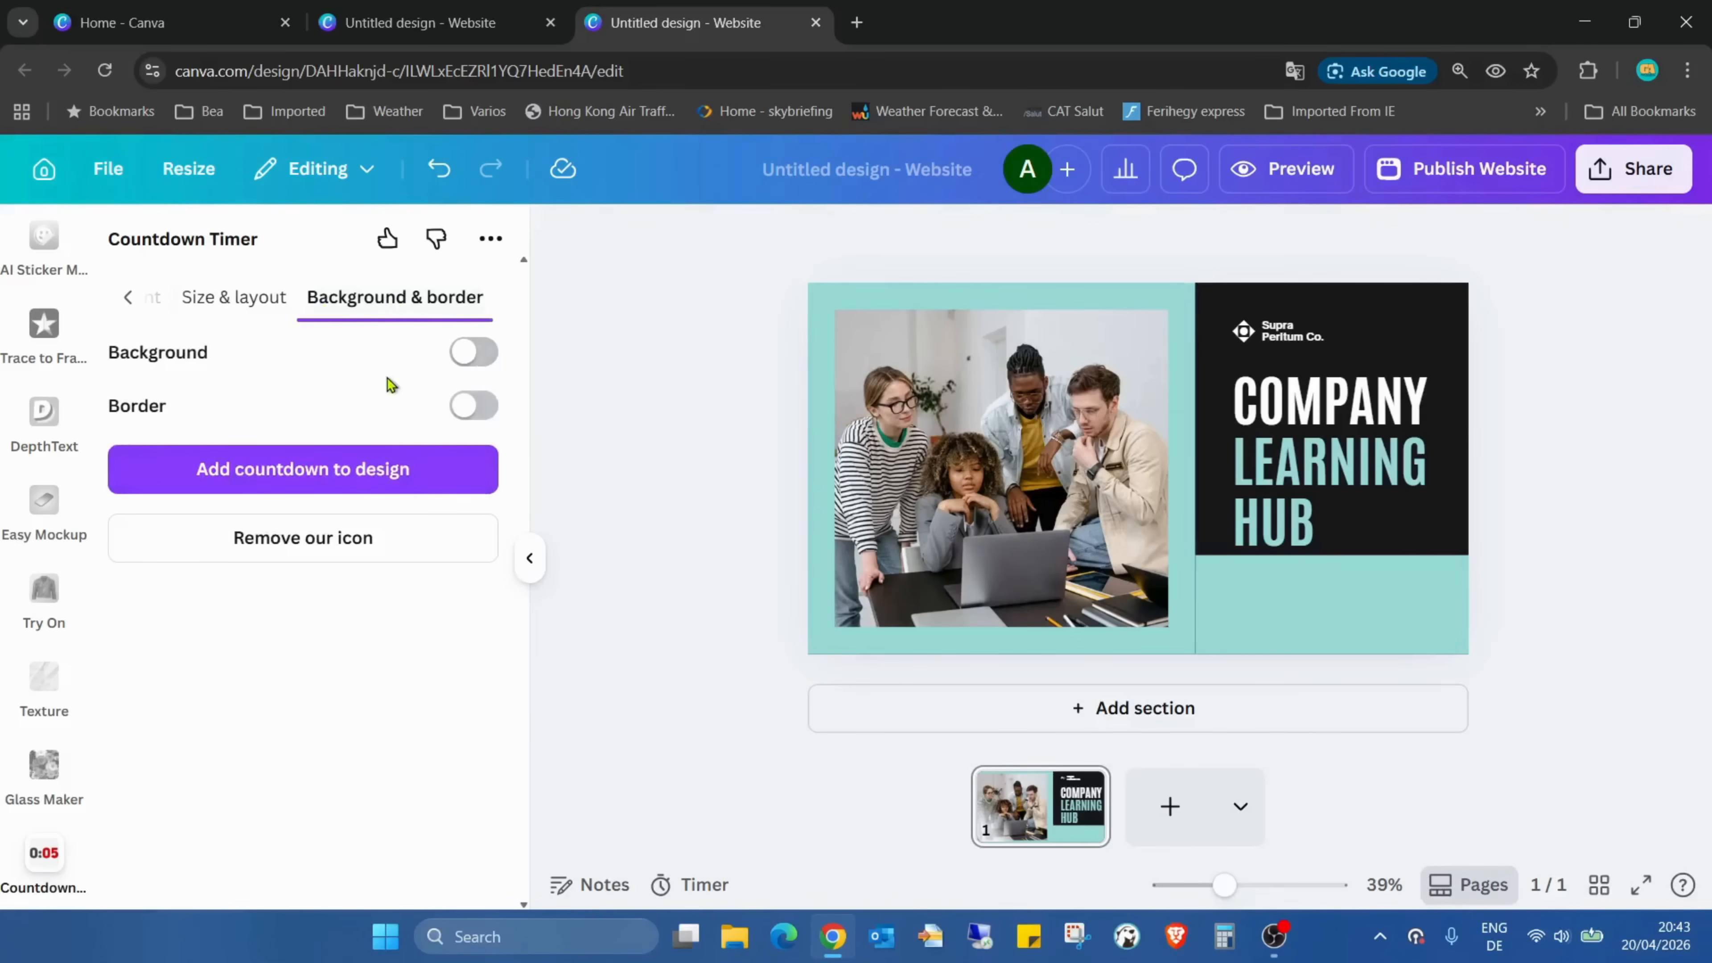
pyautogui.click(474, 352)
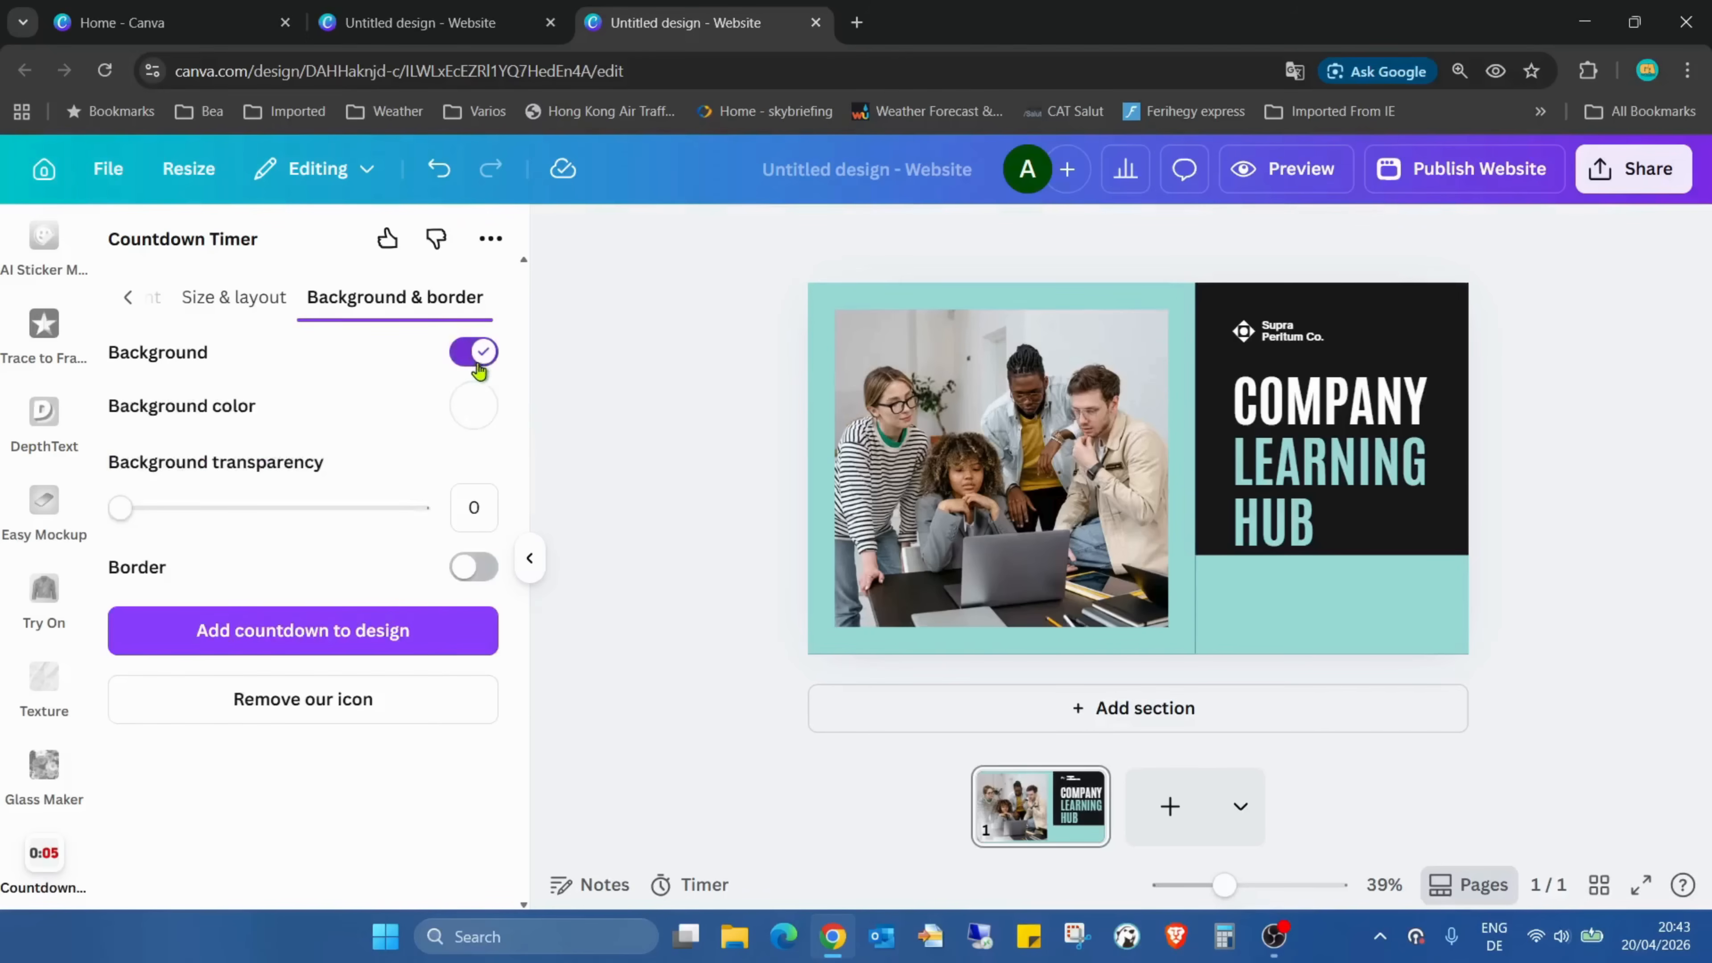
# Try the countdown's border option and leave both its border and background switched off
pyautogui.click(484, 567)
pyautogui.click(484, 567)
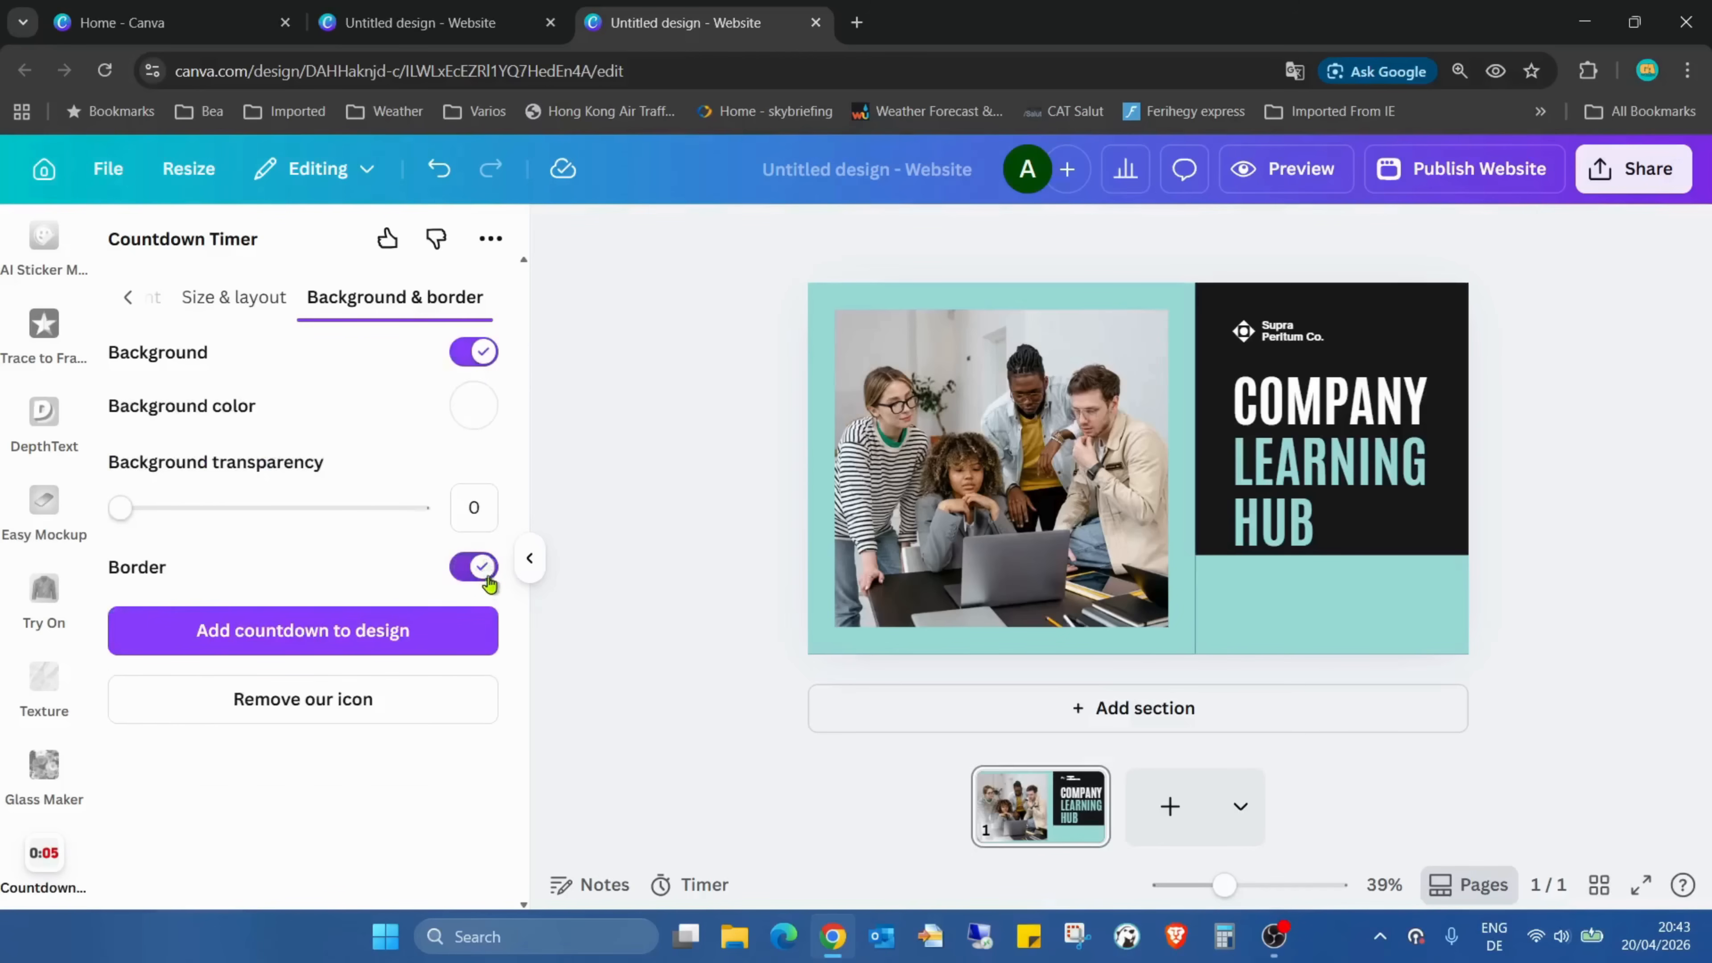
pyautogui.click(474, 351)
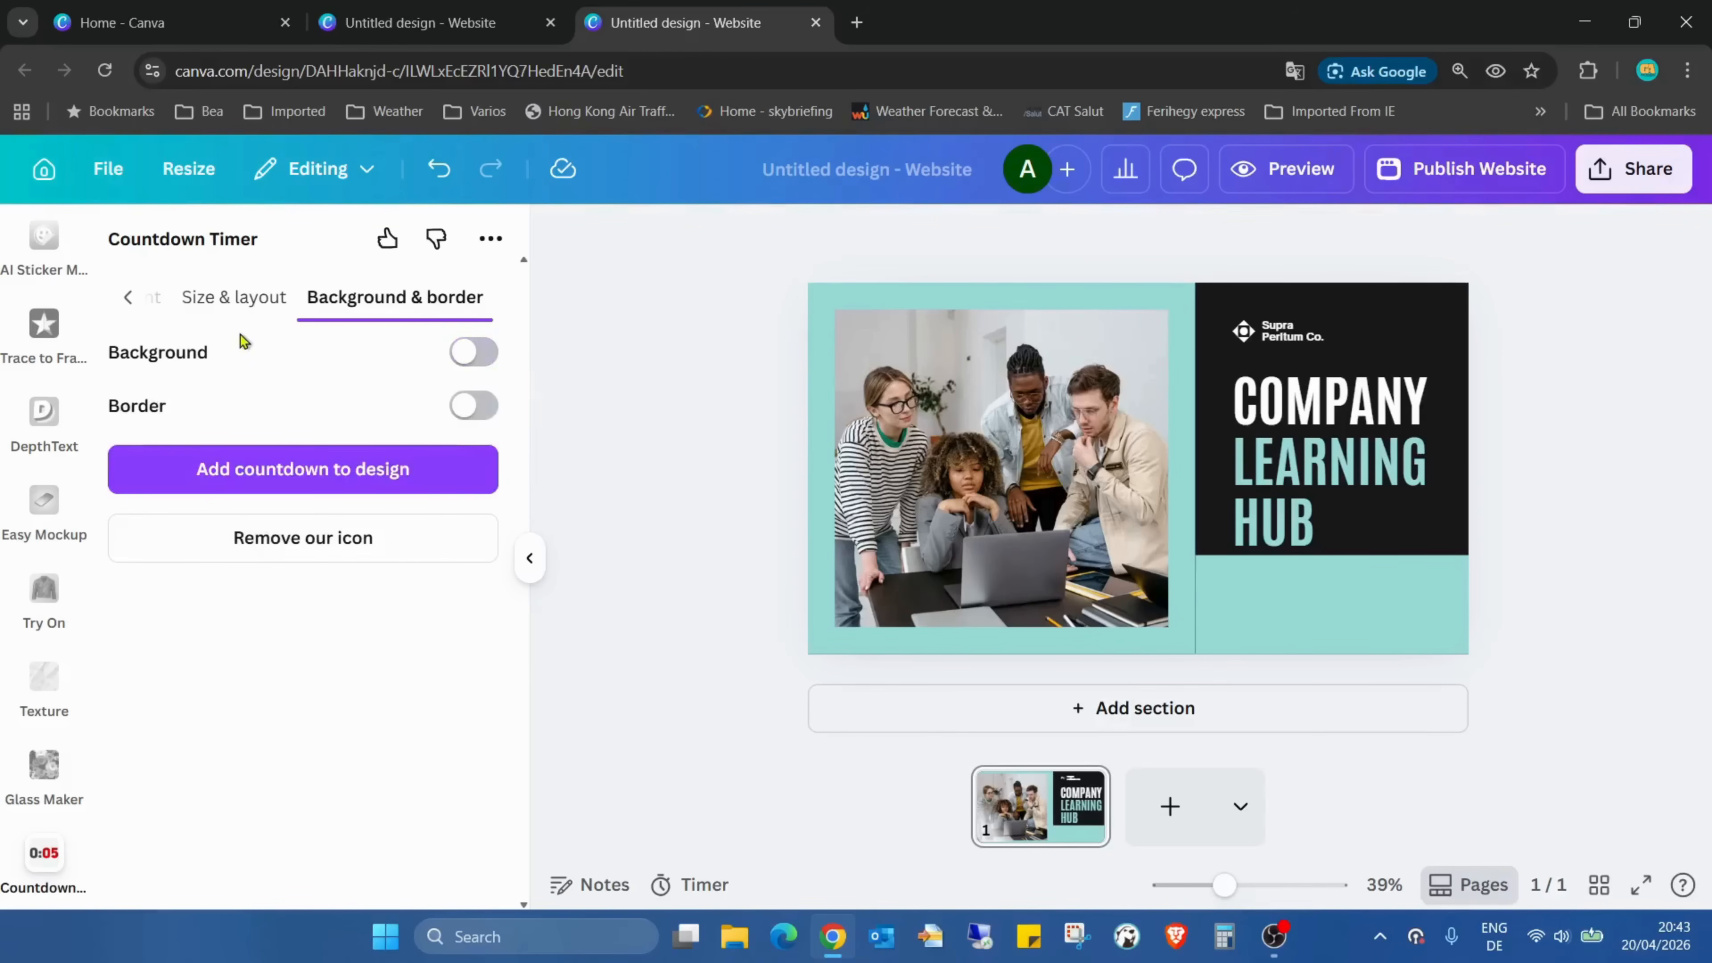
# Add the countdown to the design and shrink it to fit the teal block below the heading
pyautogui.click(127, 297)
pyautogui.click(130, 297)
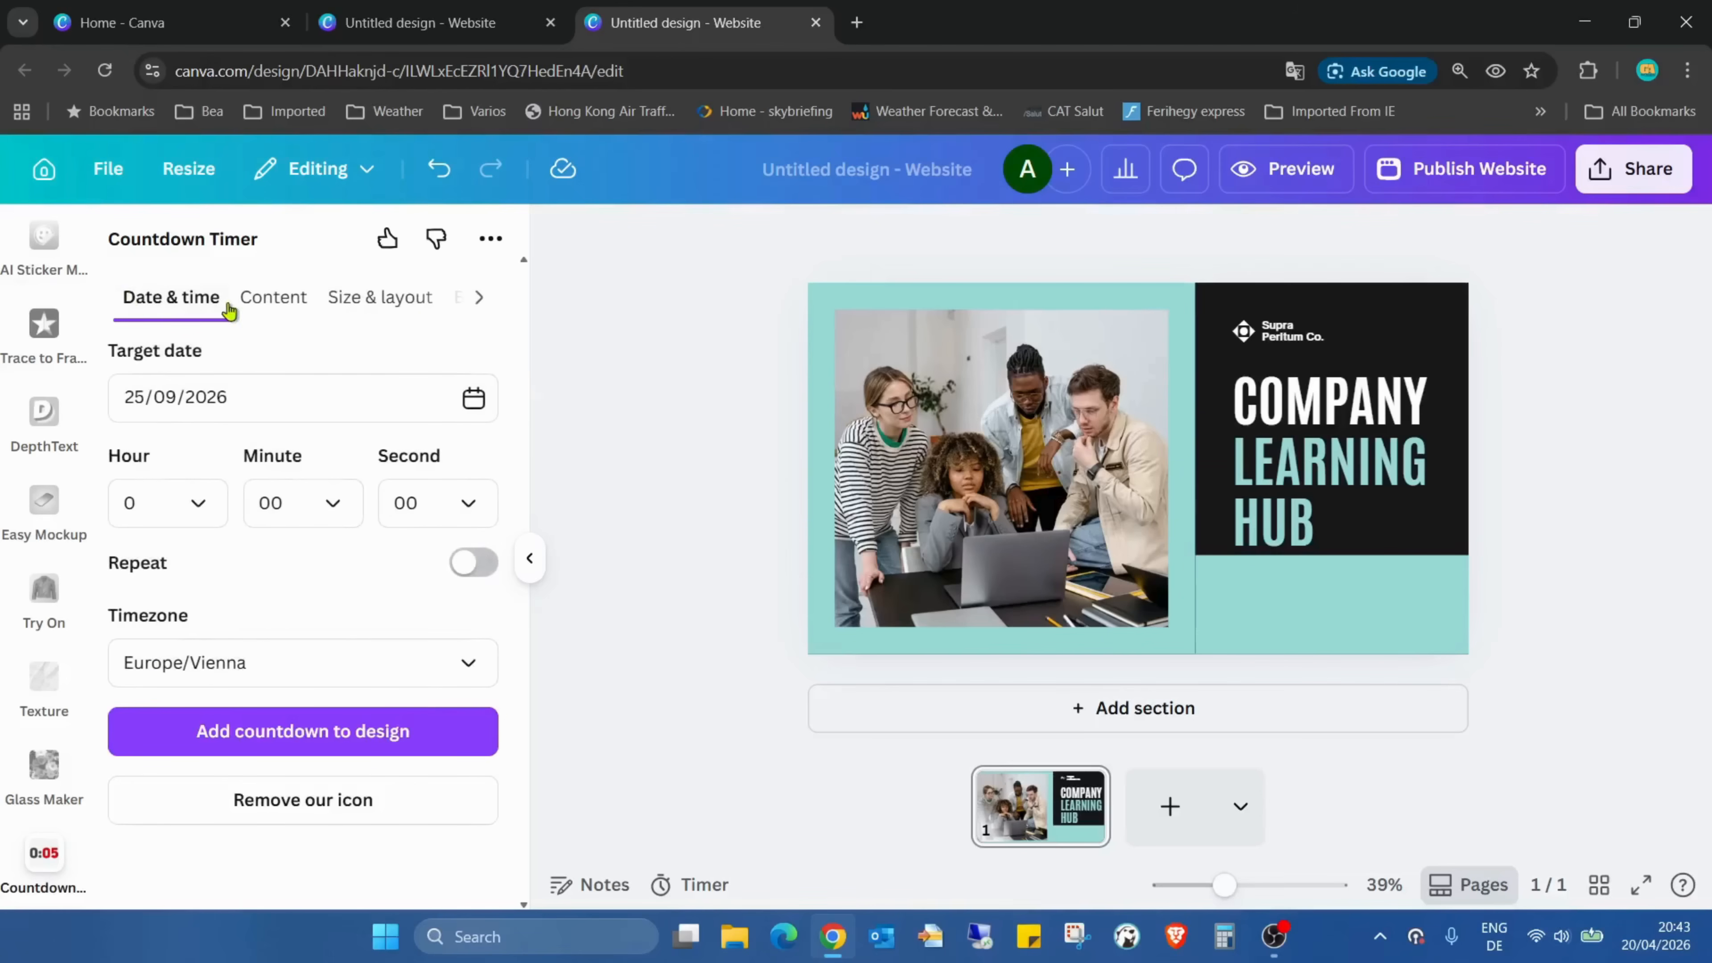
pyautogui.click(354, 731)
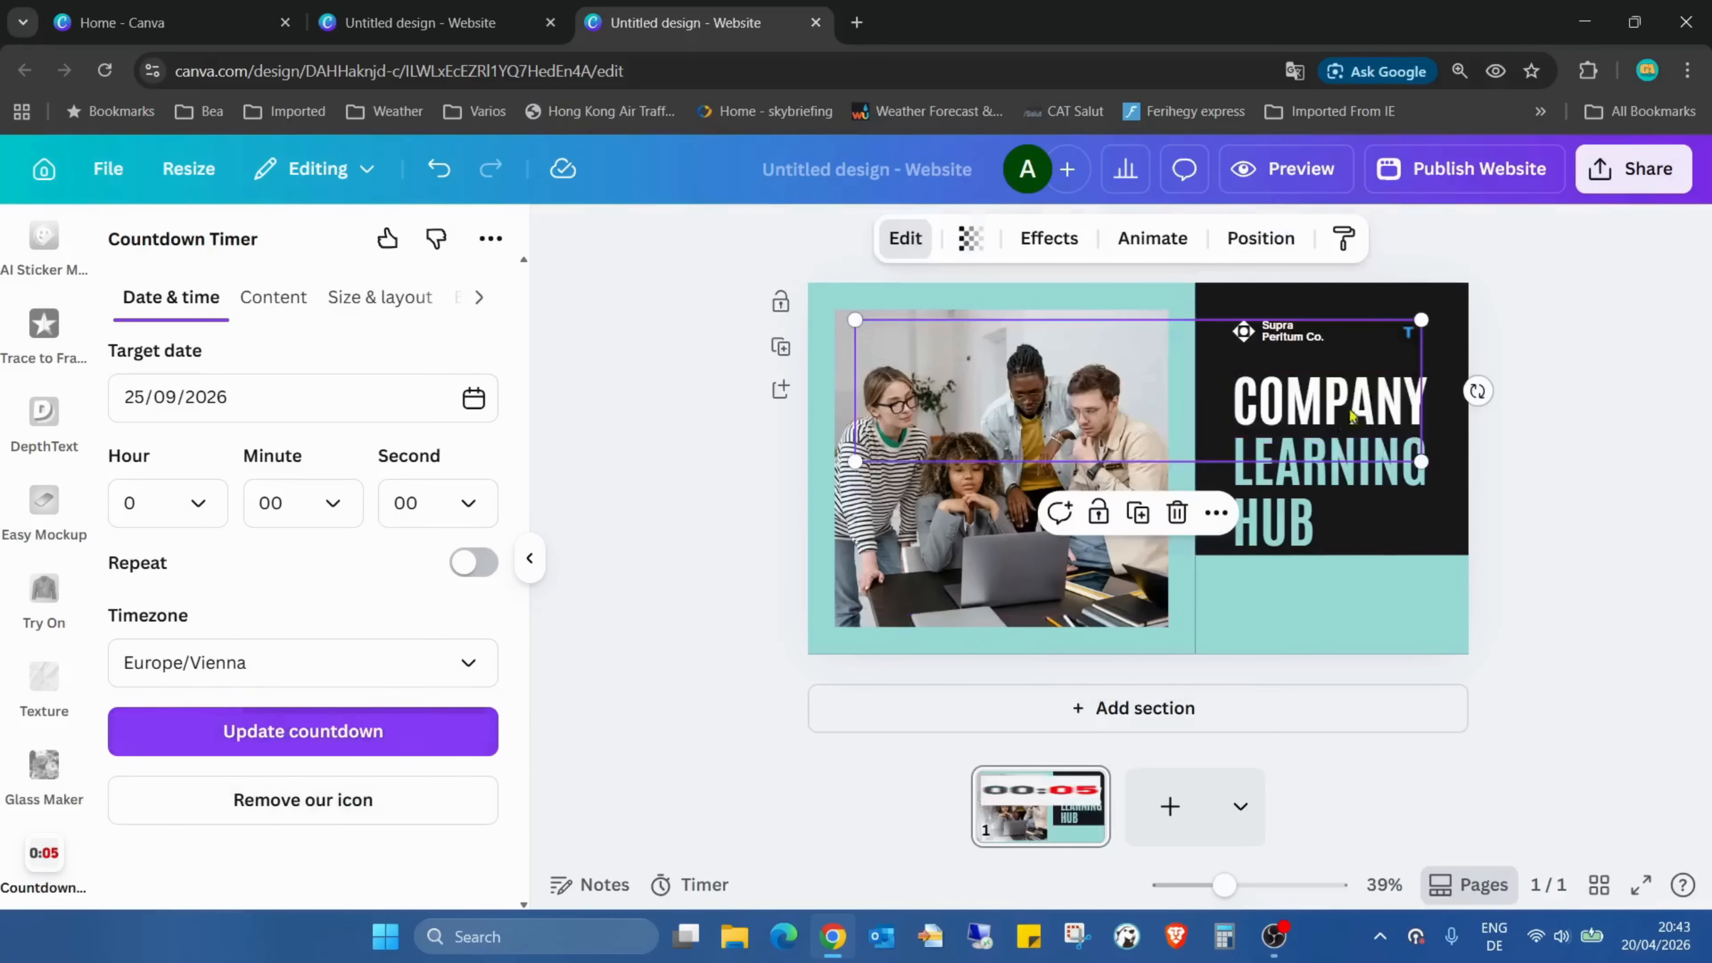
pyautogui.moveTo(1083, 358); pyautogui.dragTo(1173, 572)
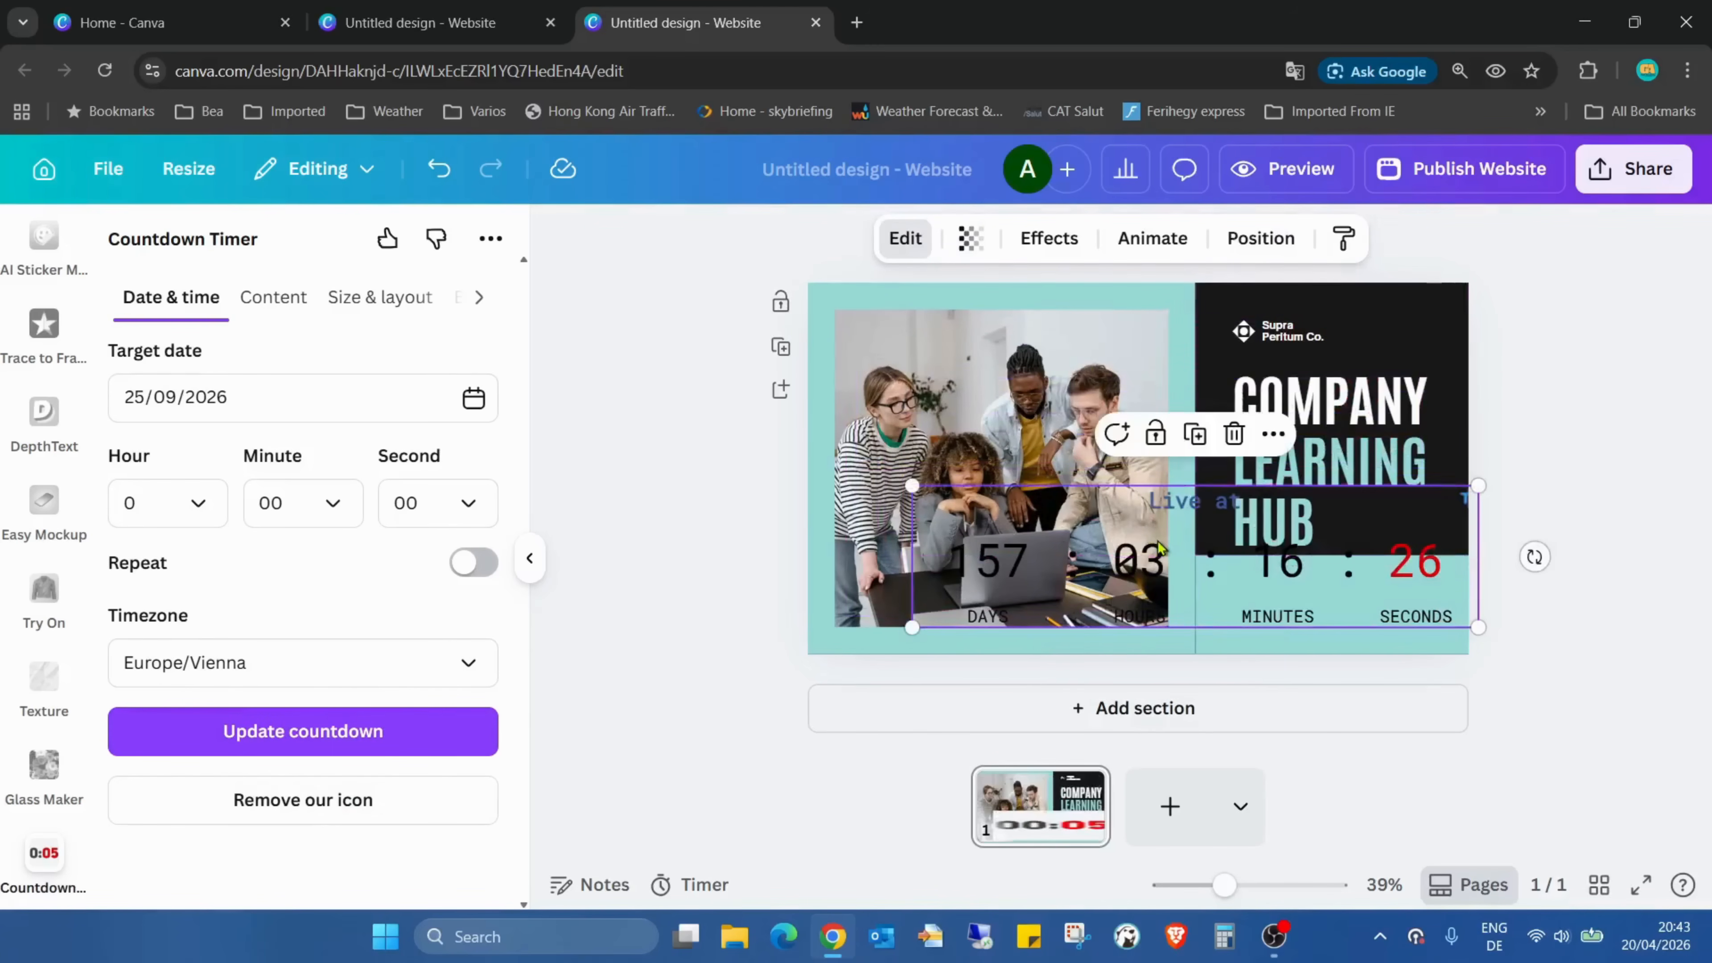
pyautogui.moveTo(911, 482); pyautogui.dragTo(1195, 557)
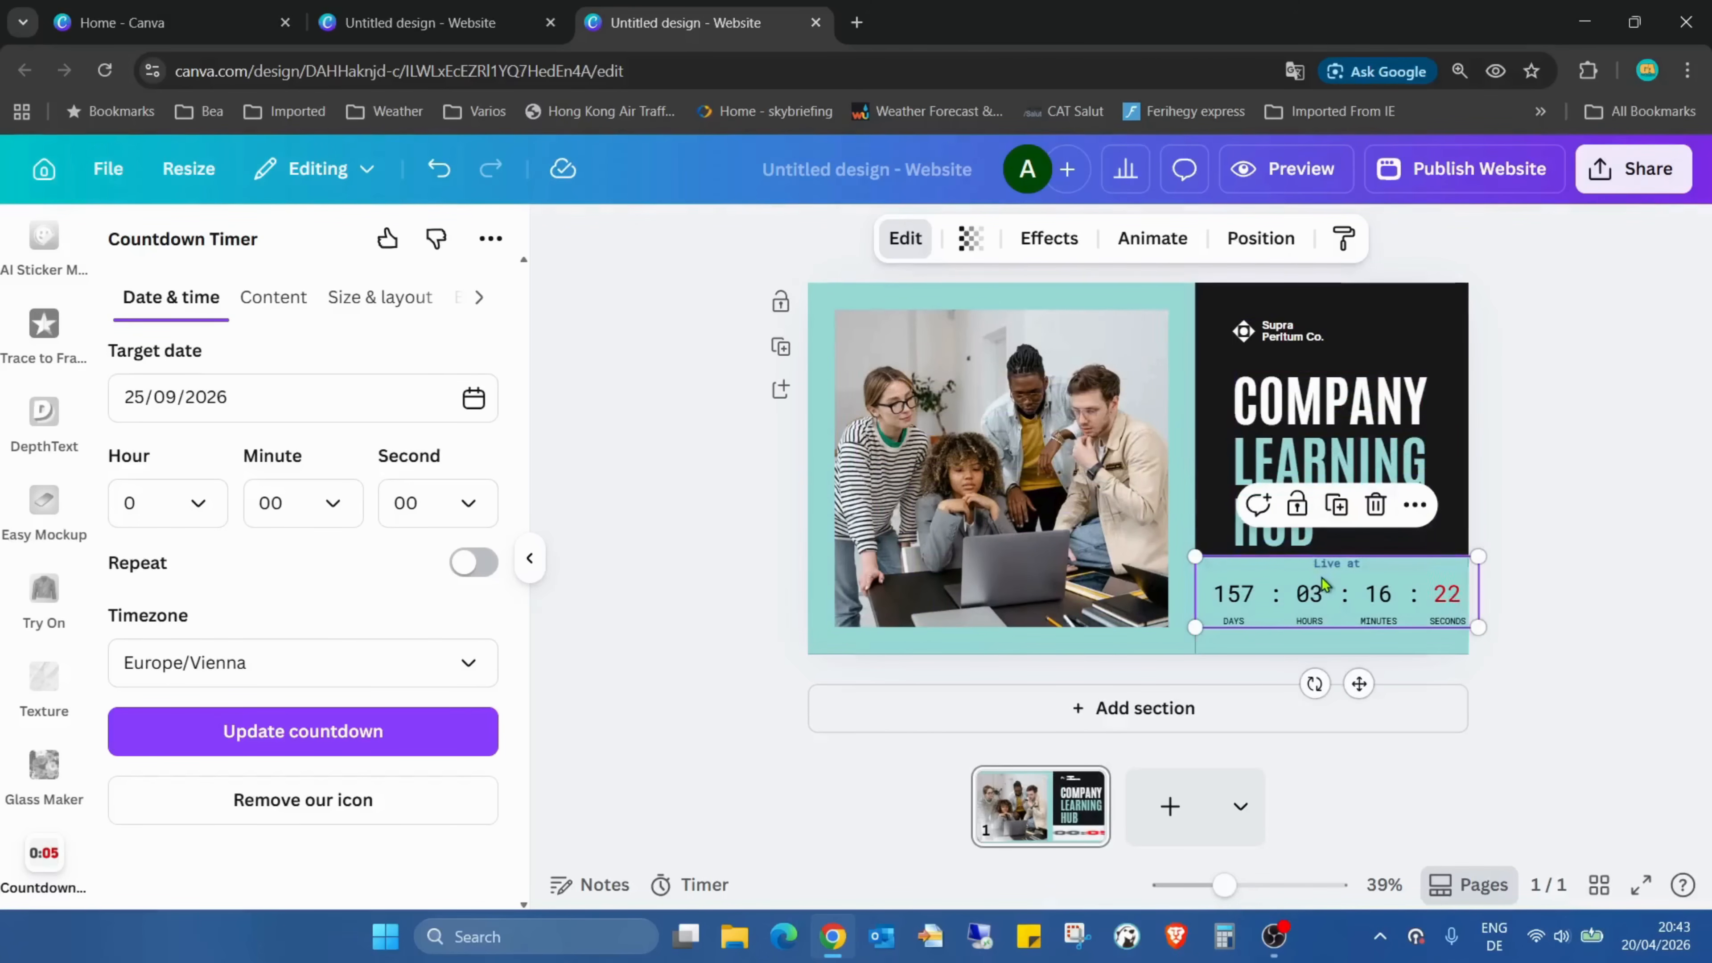
pyautogui.moveTo(1323, 585); pyautogui.dragTo(1307, 589)
pyautogui.click(1540, 619)
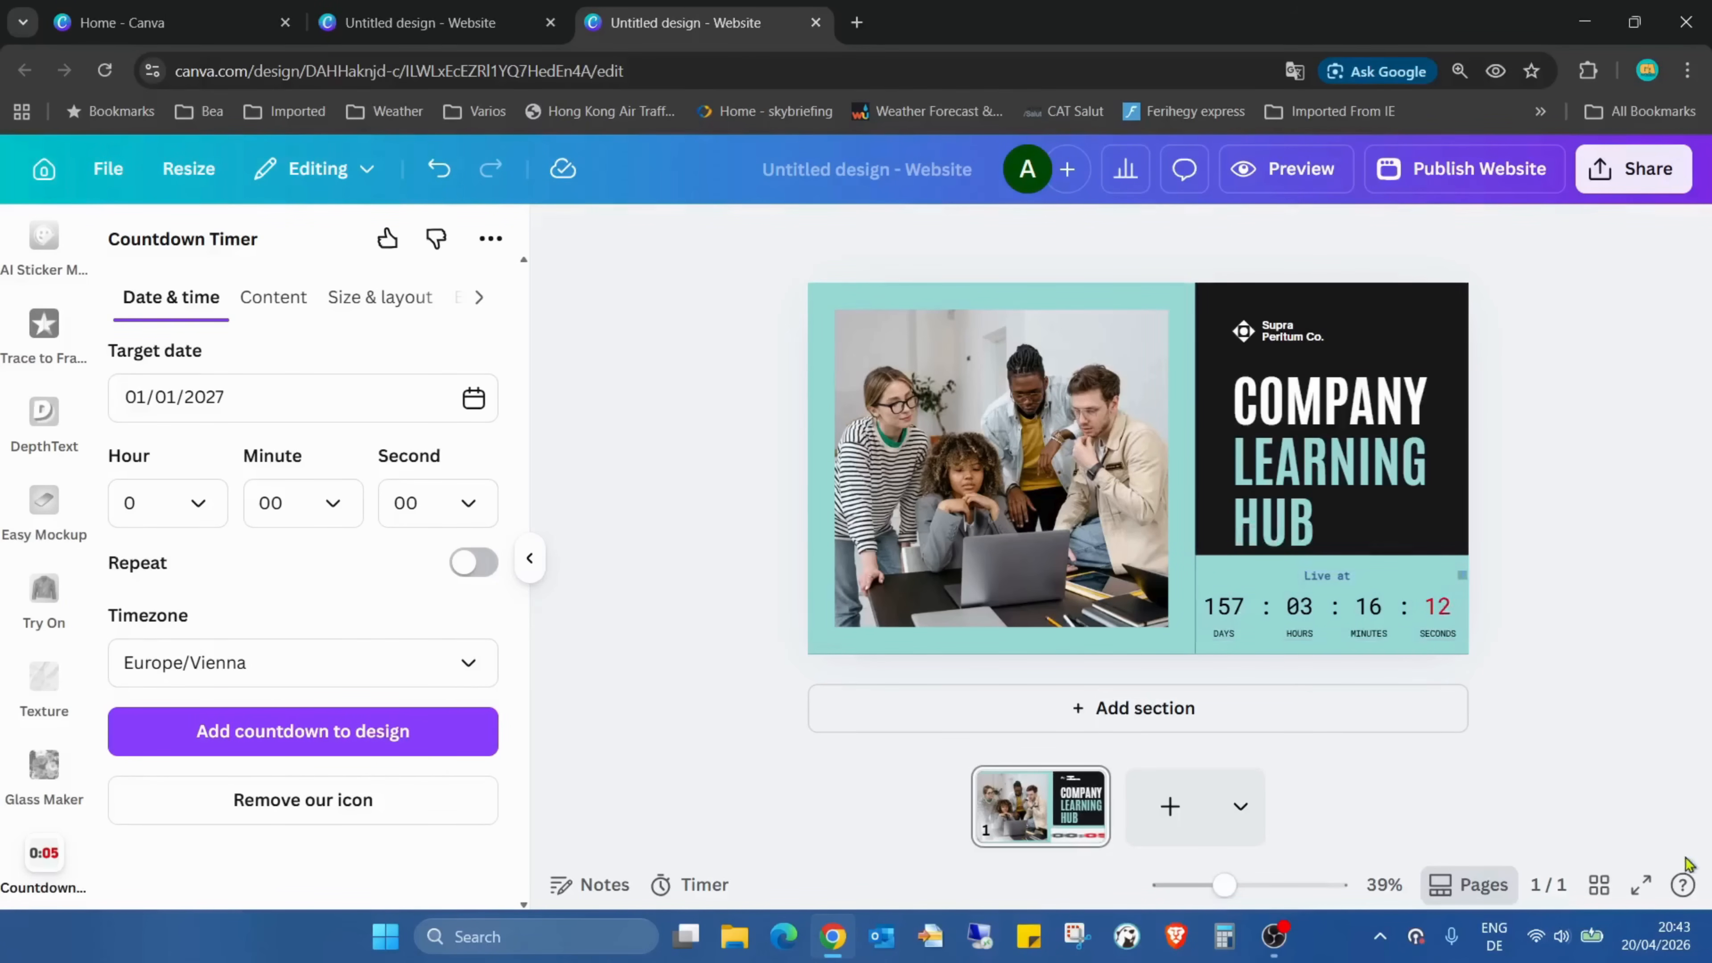
# Present the design full screen and open the TickCounter website through the small icon on the countdown
pyautogui.click(1641, 885)
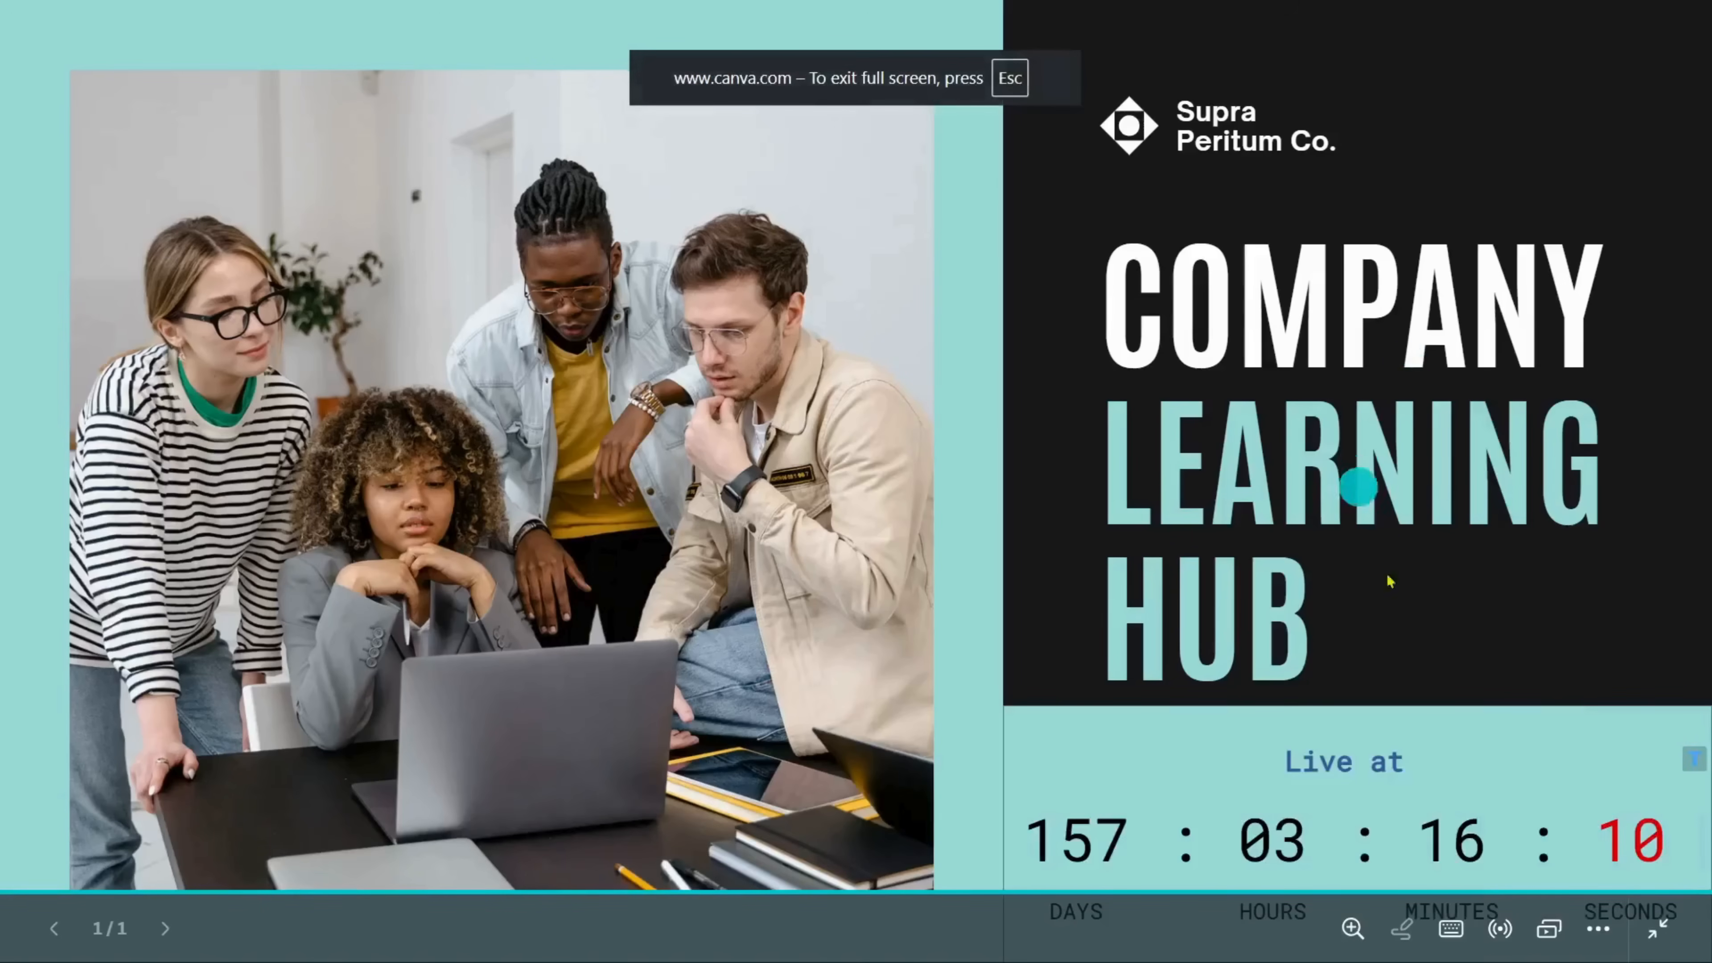
pyautogui.click(1700, 764)
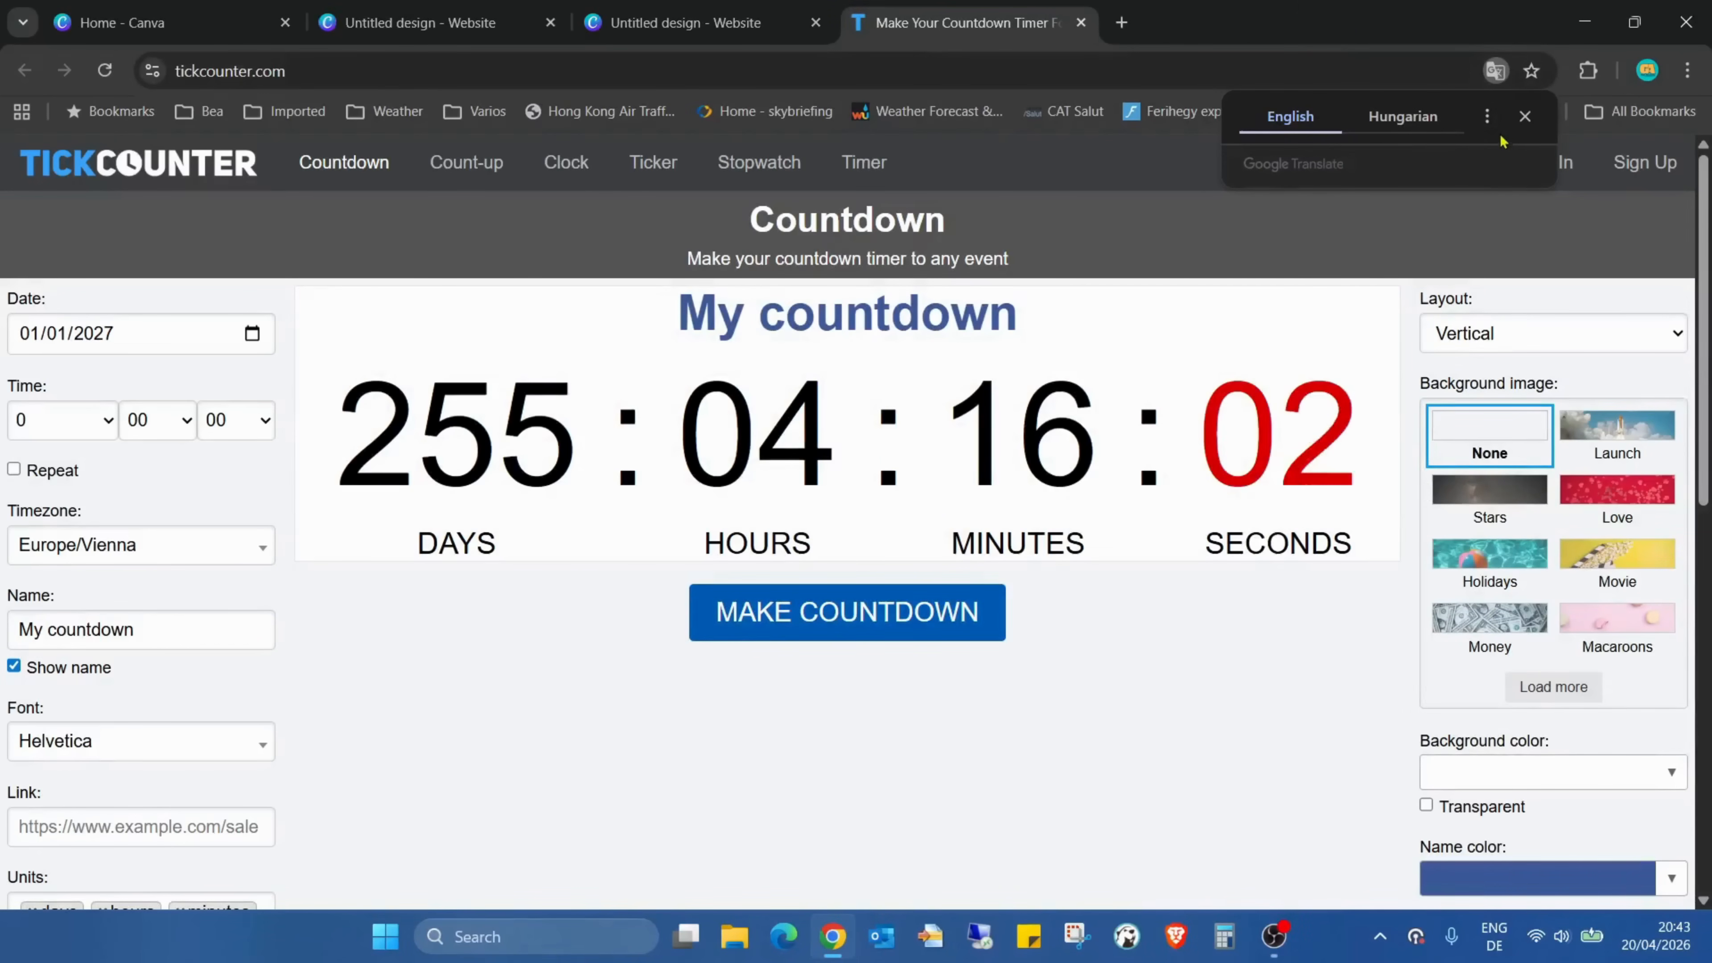
pyautogui.click(1524, 118)
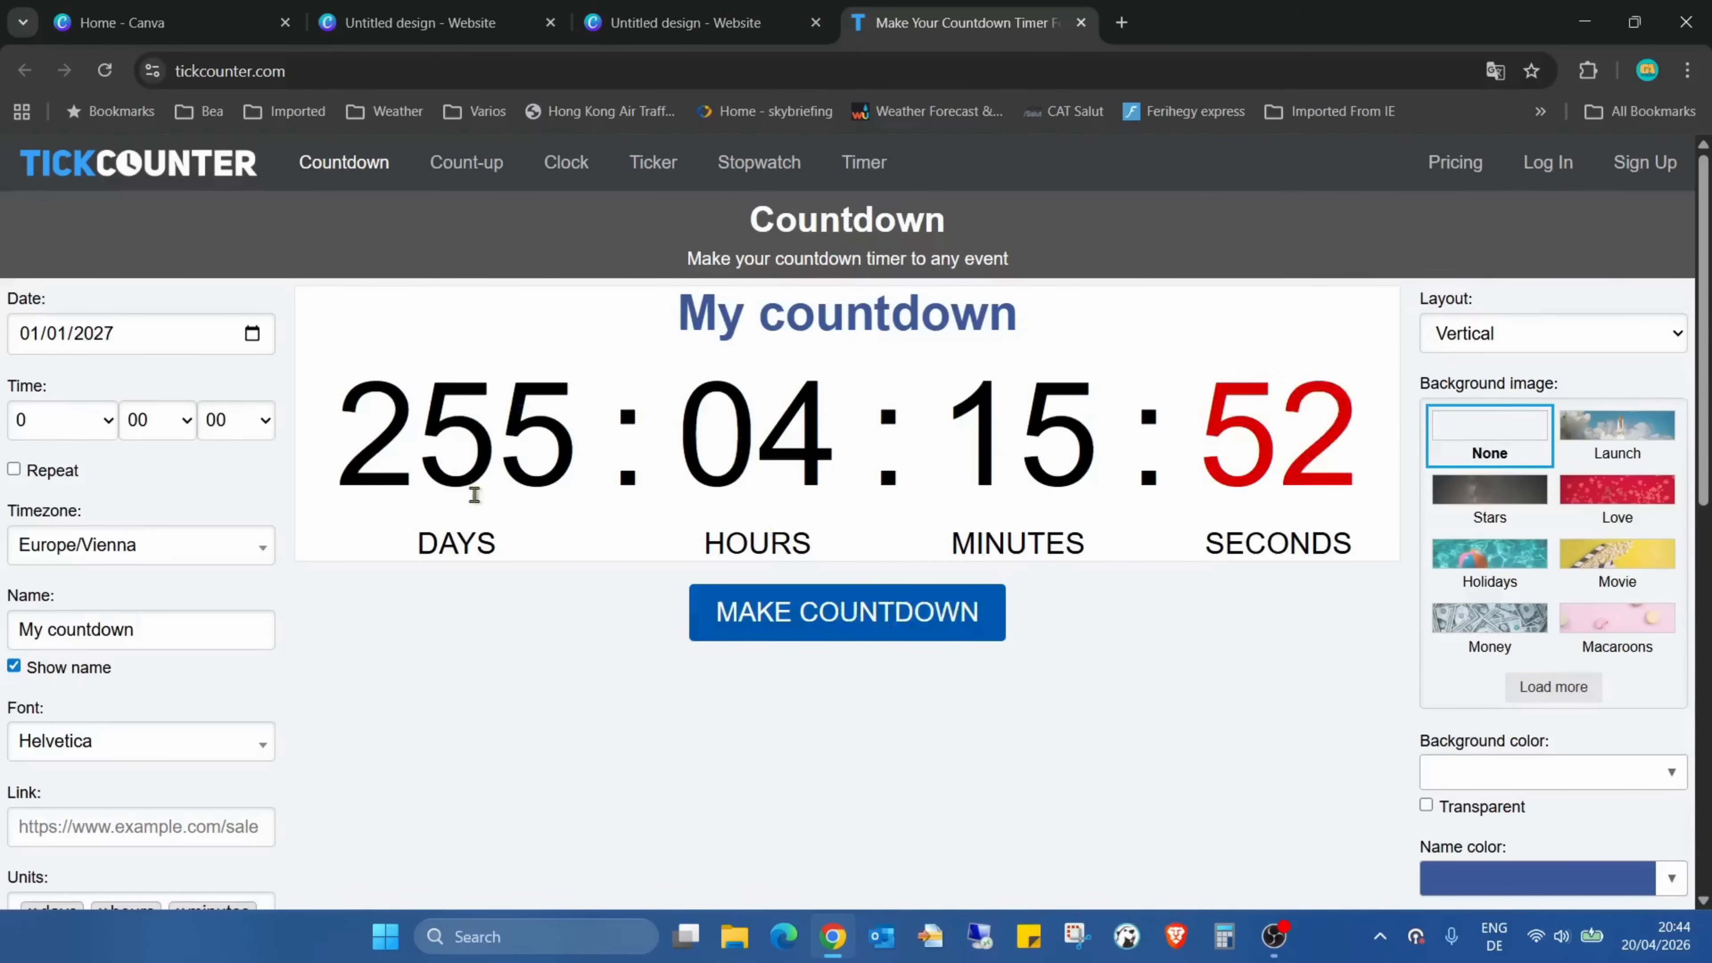
# Close the TickCounter page and compare the countdown with the one in the other open website design
pyautogui.click(722, 23)
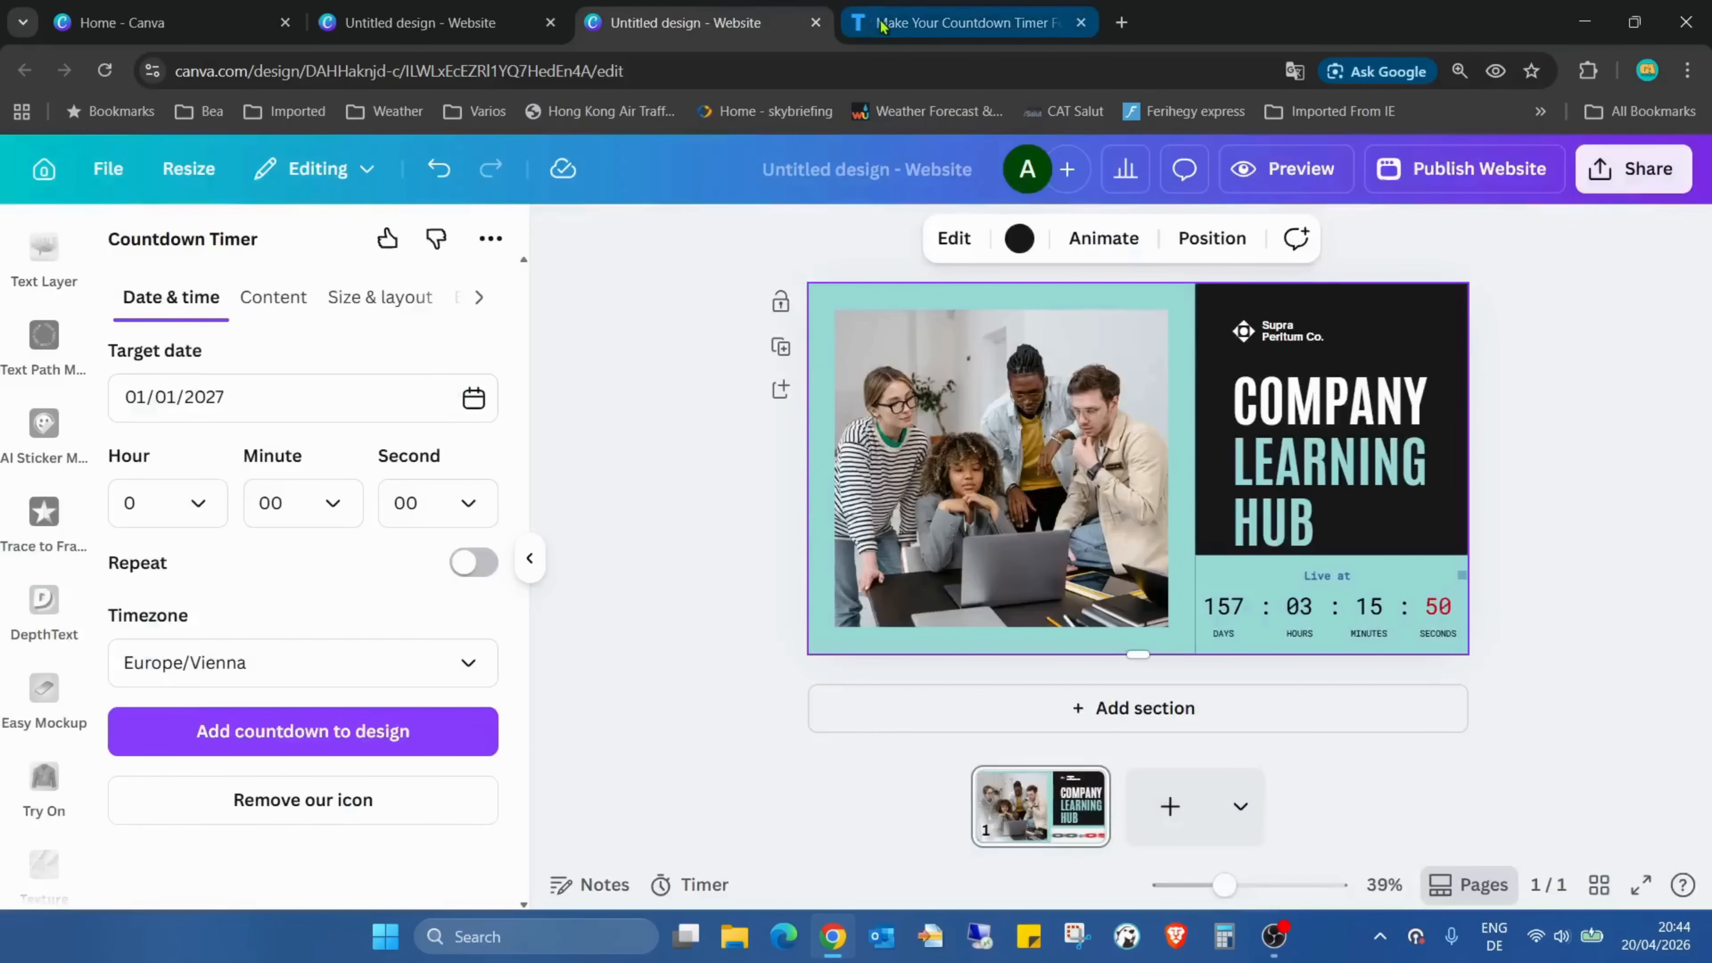
pyautogui.click(881, 25)
pyautogui.hotkey('ctrl', 'shift', 'Tab')
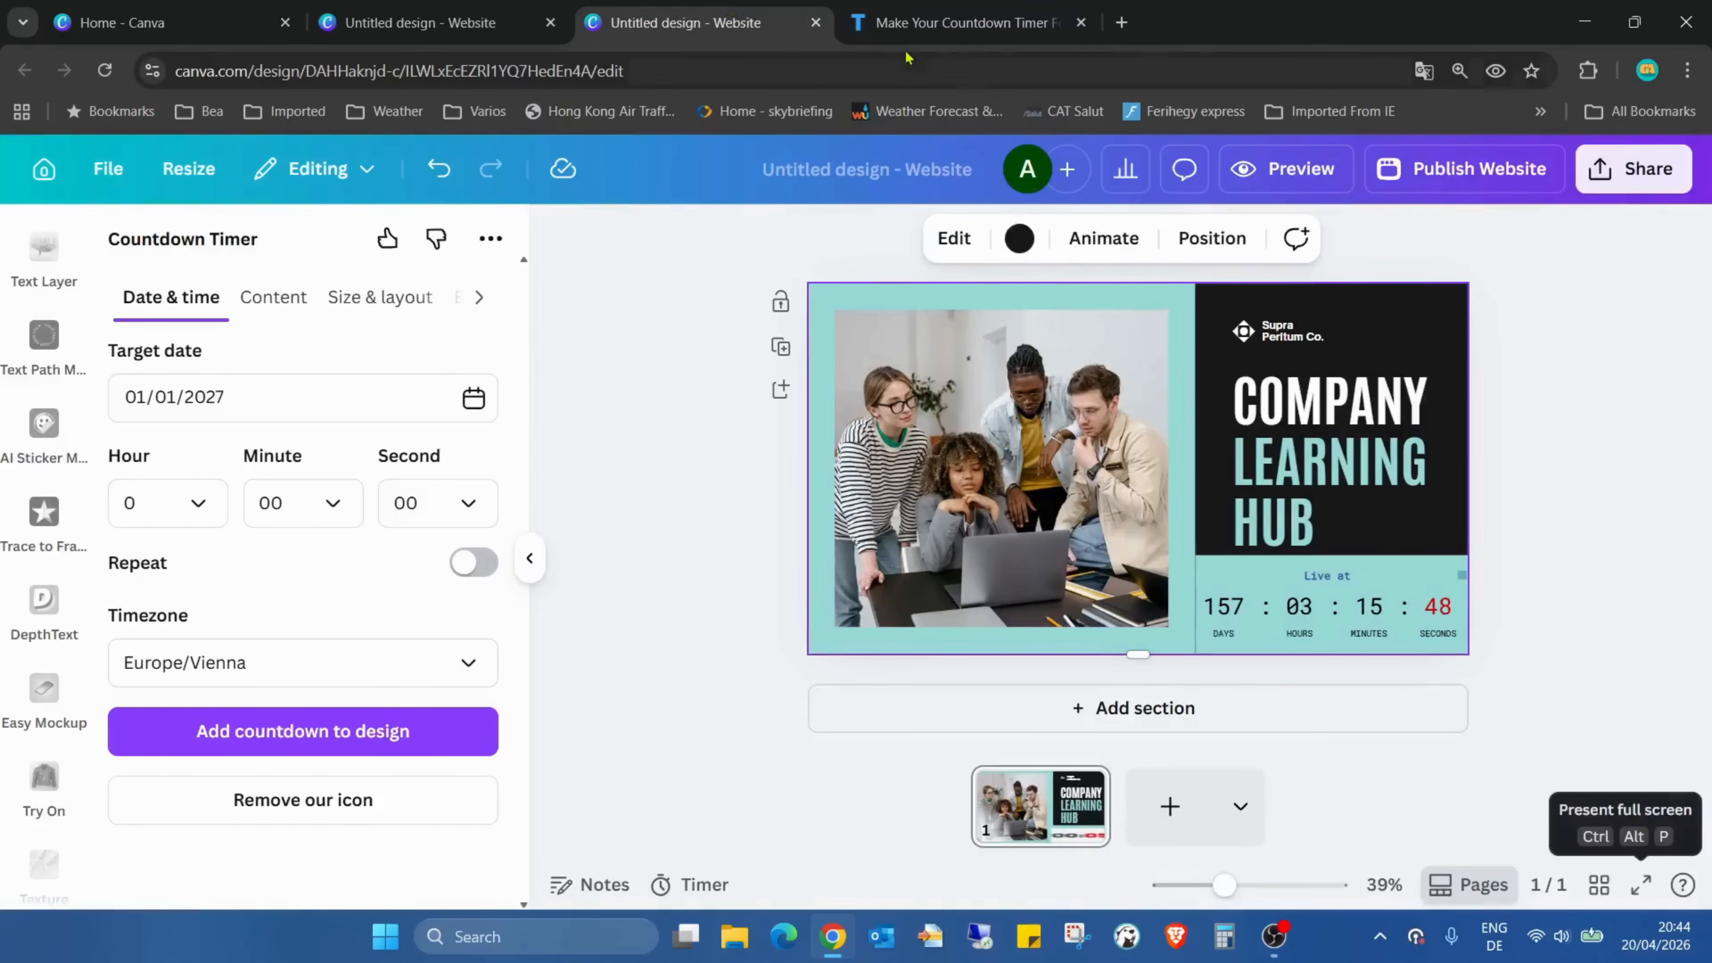
pyautogui.click(923, 27)
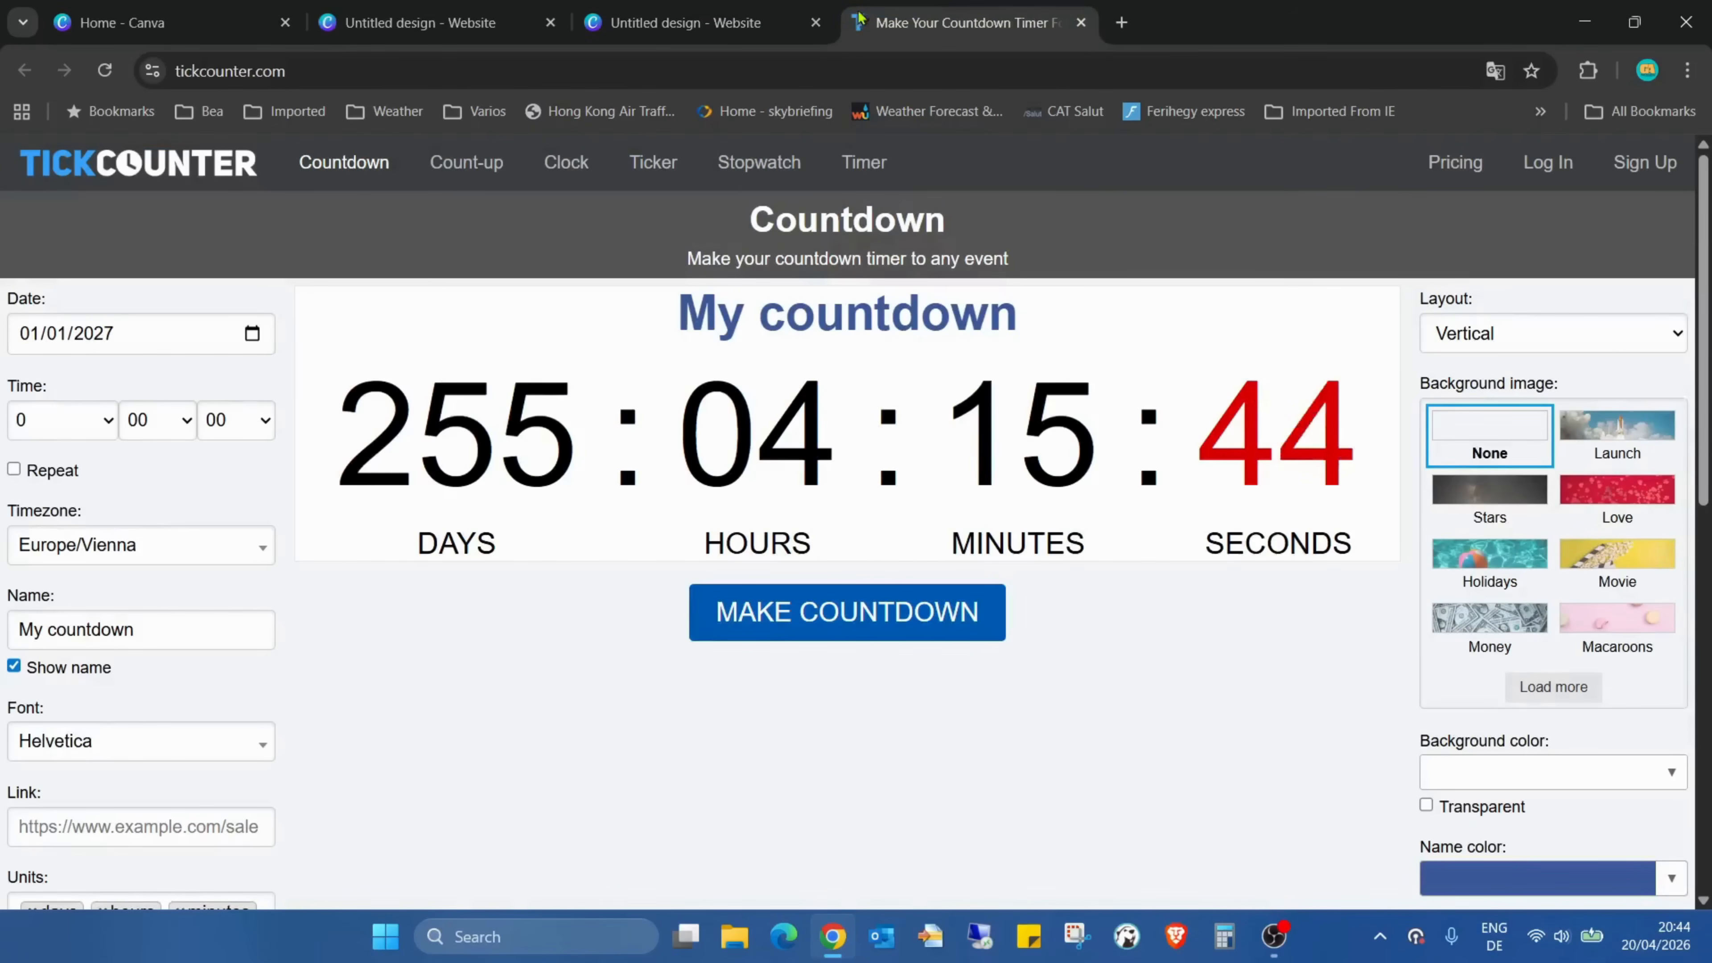
pyautogui.click(1081, 22)
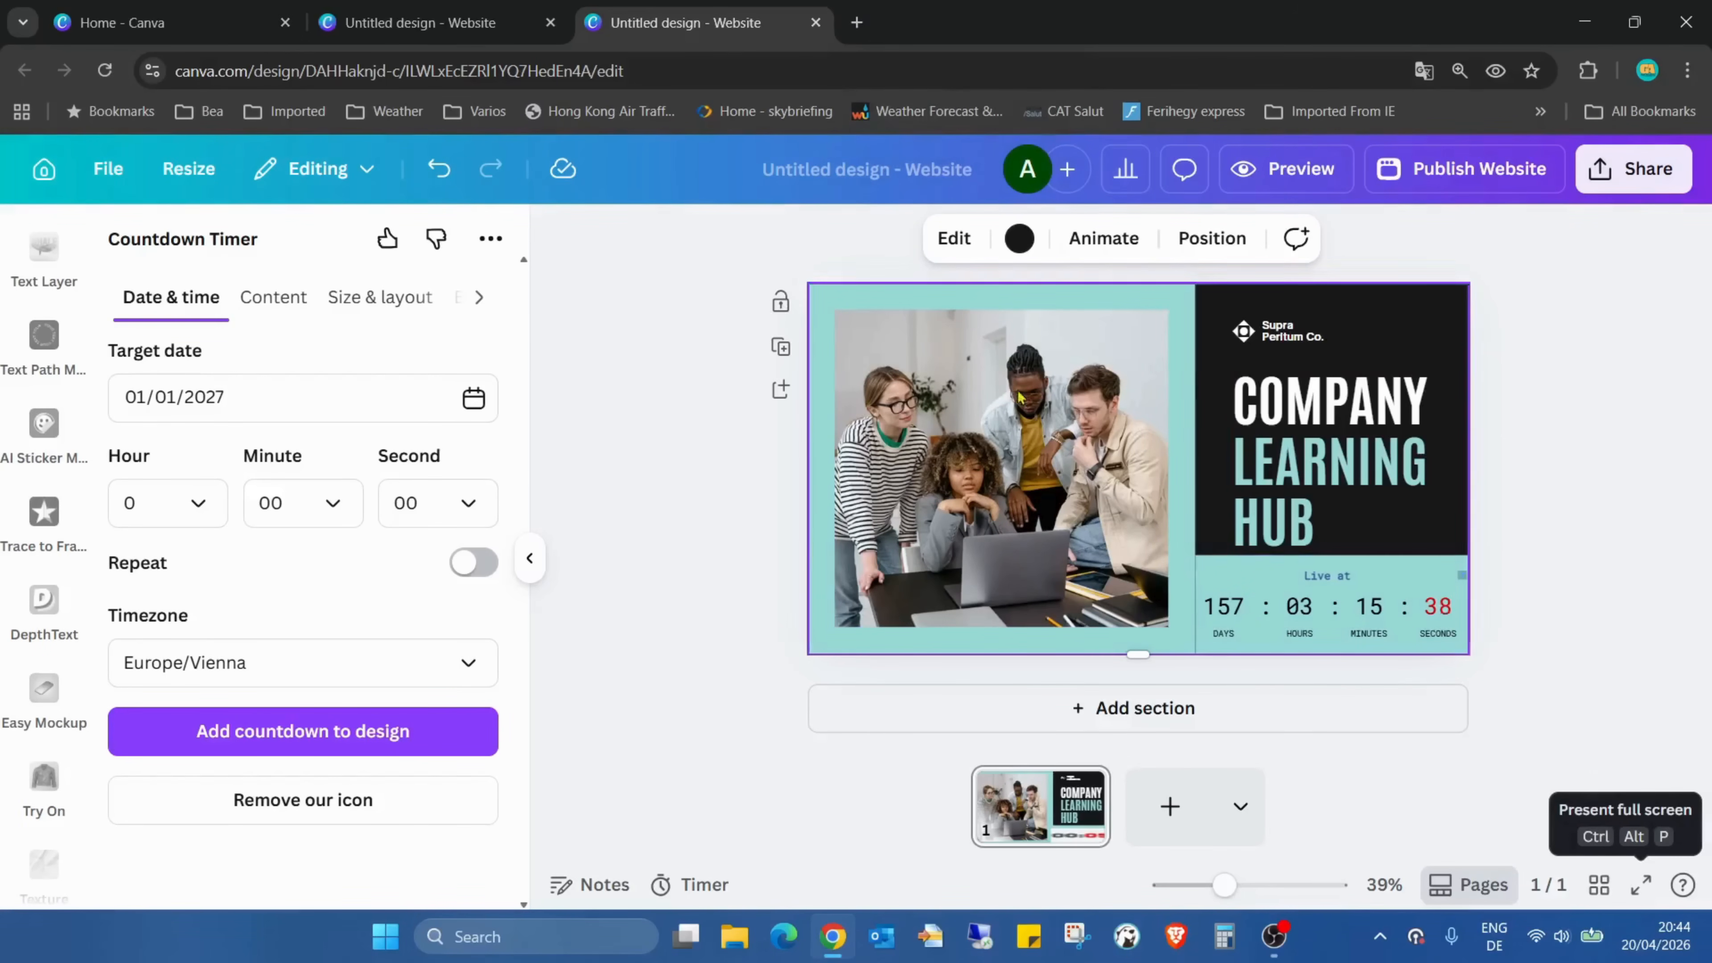
pyautogui.click(523, 10)
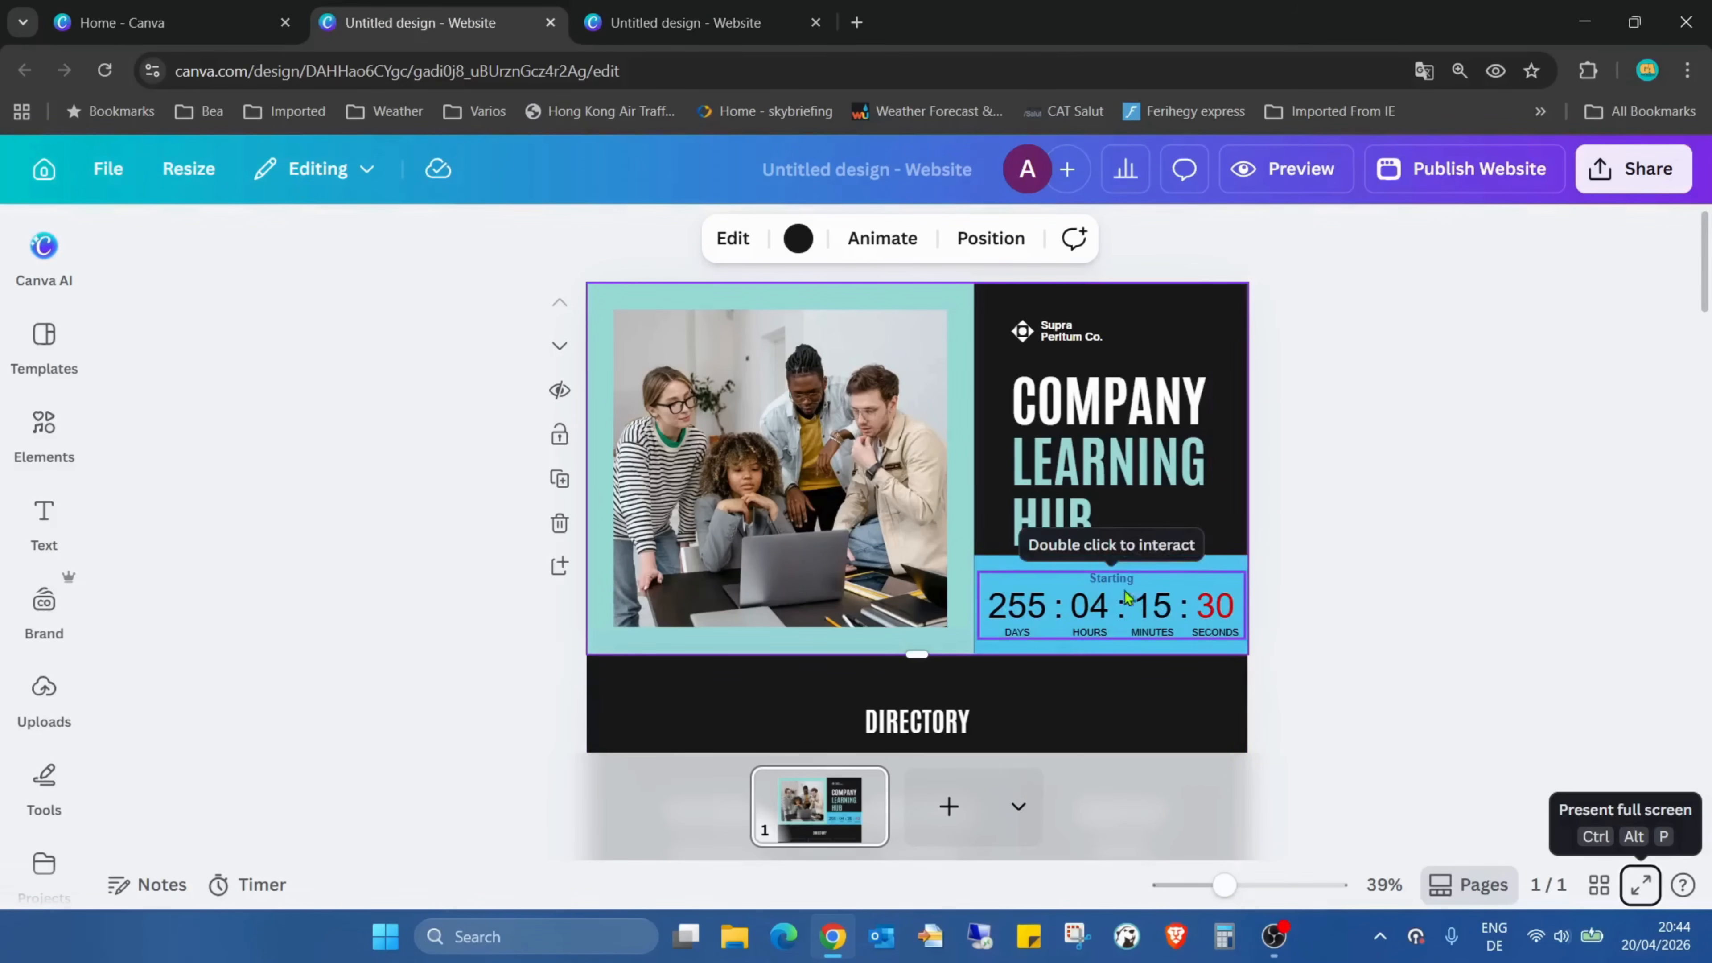
pyautogui.click(730, 10)
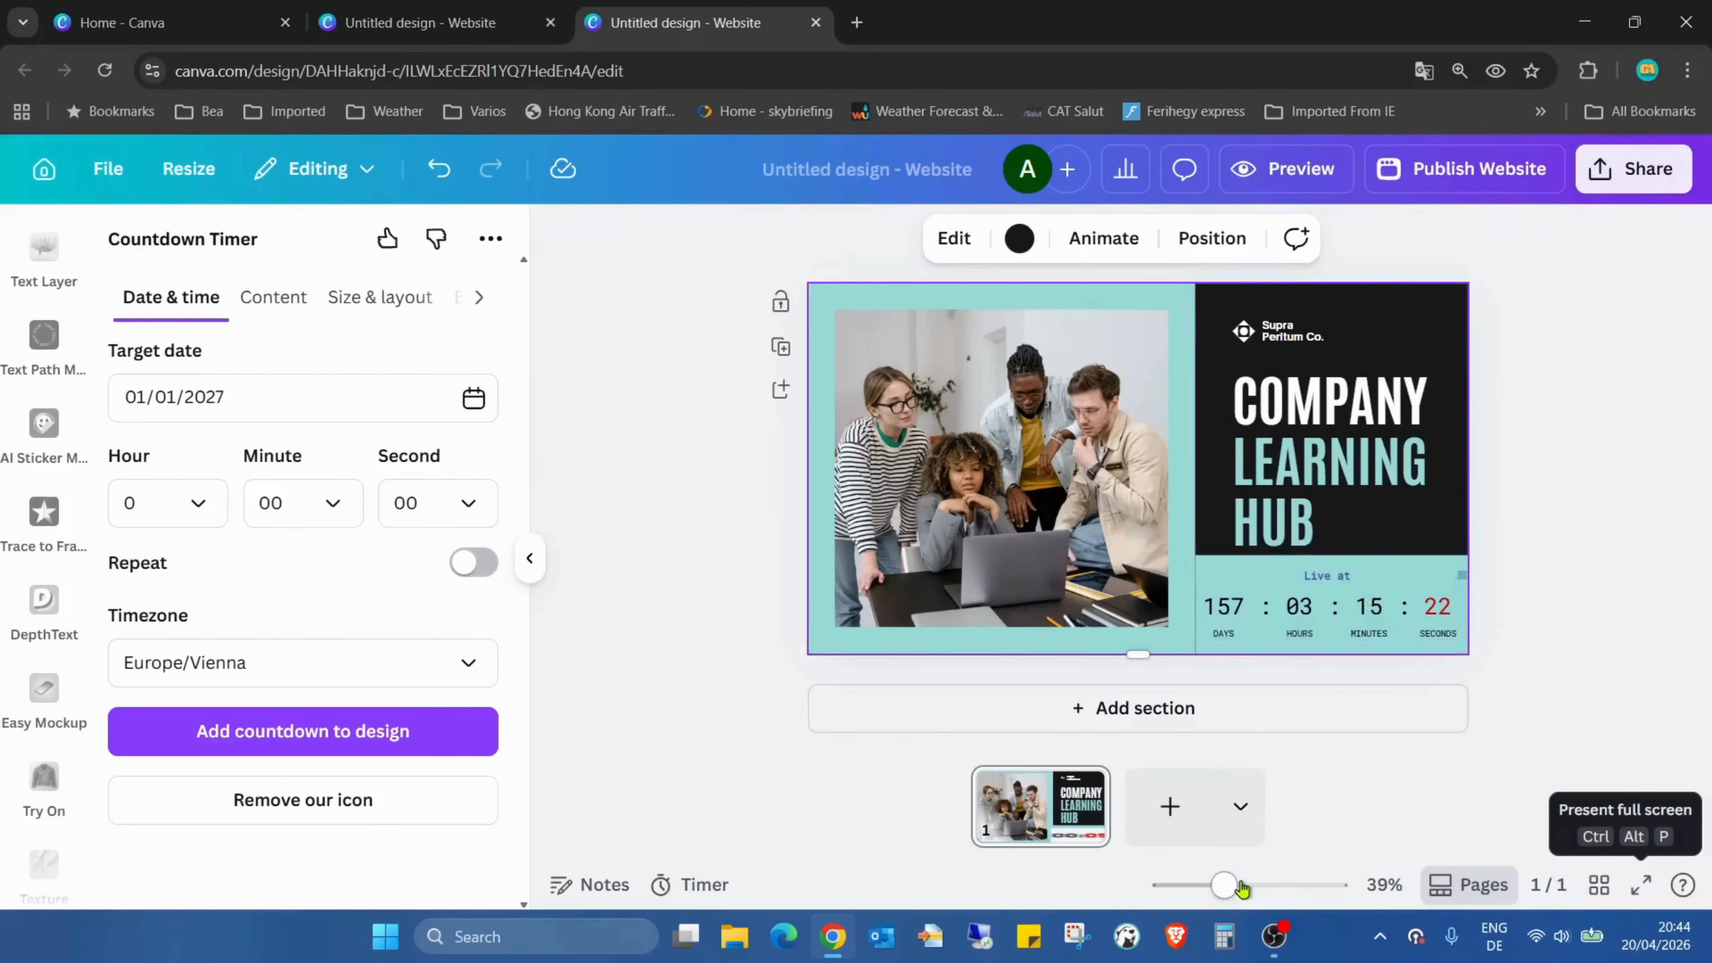
# Resize the countdown slightly within the teal block below the heading
pyautogui.moveTo(1232, 886); pyautogui.dragTo(1244, 886)
pyautogui.scroll(-3, 1316, 783)
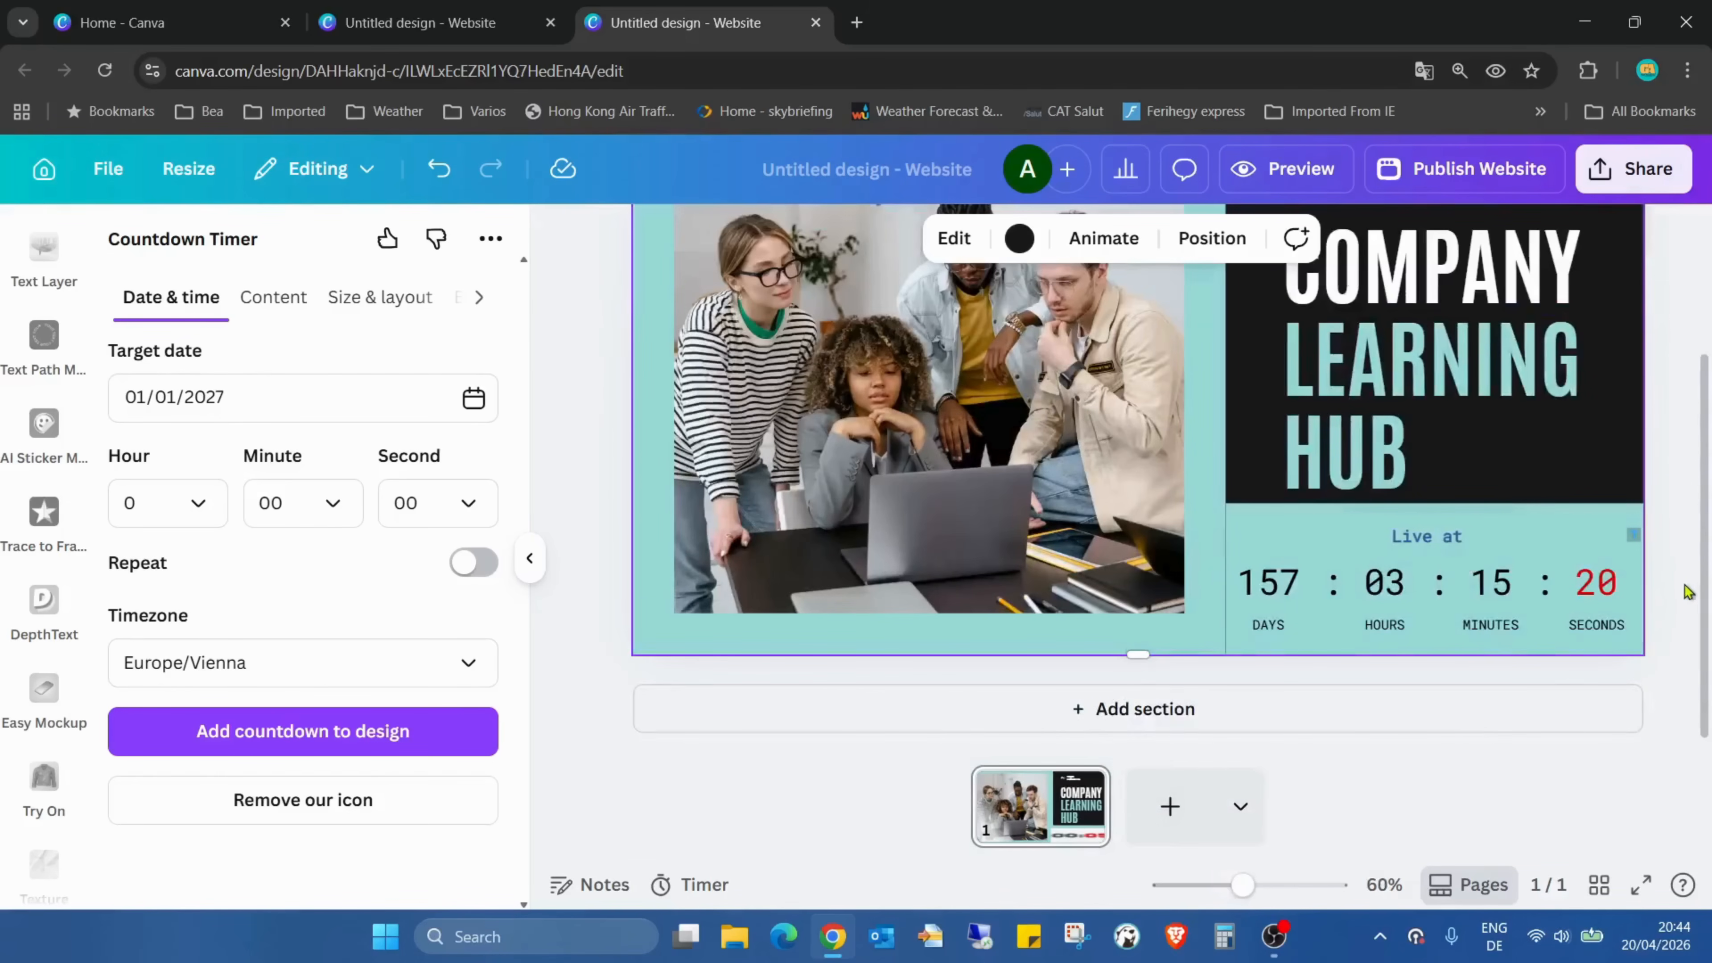
pyautogui.click(1645, 540)
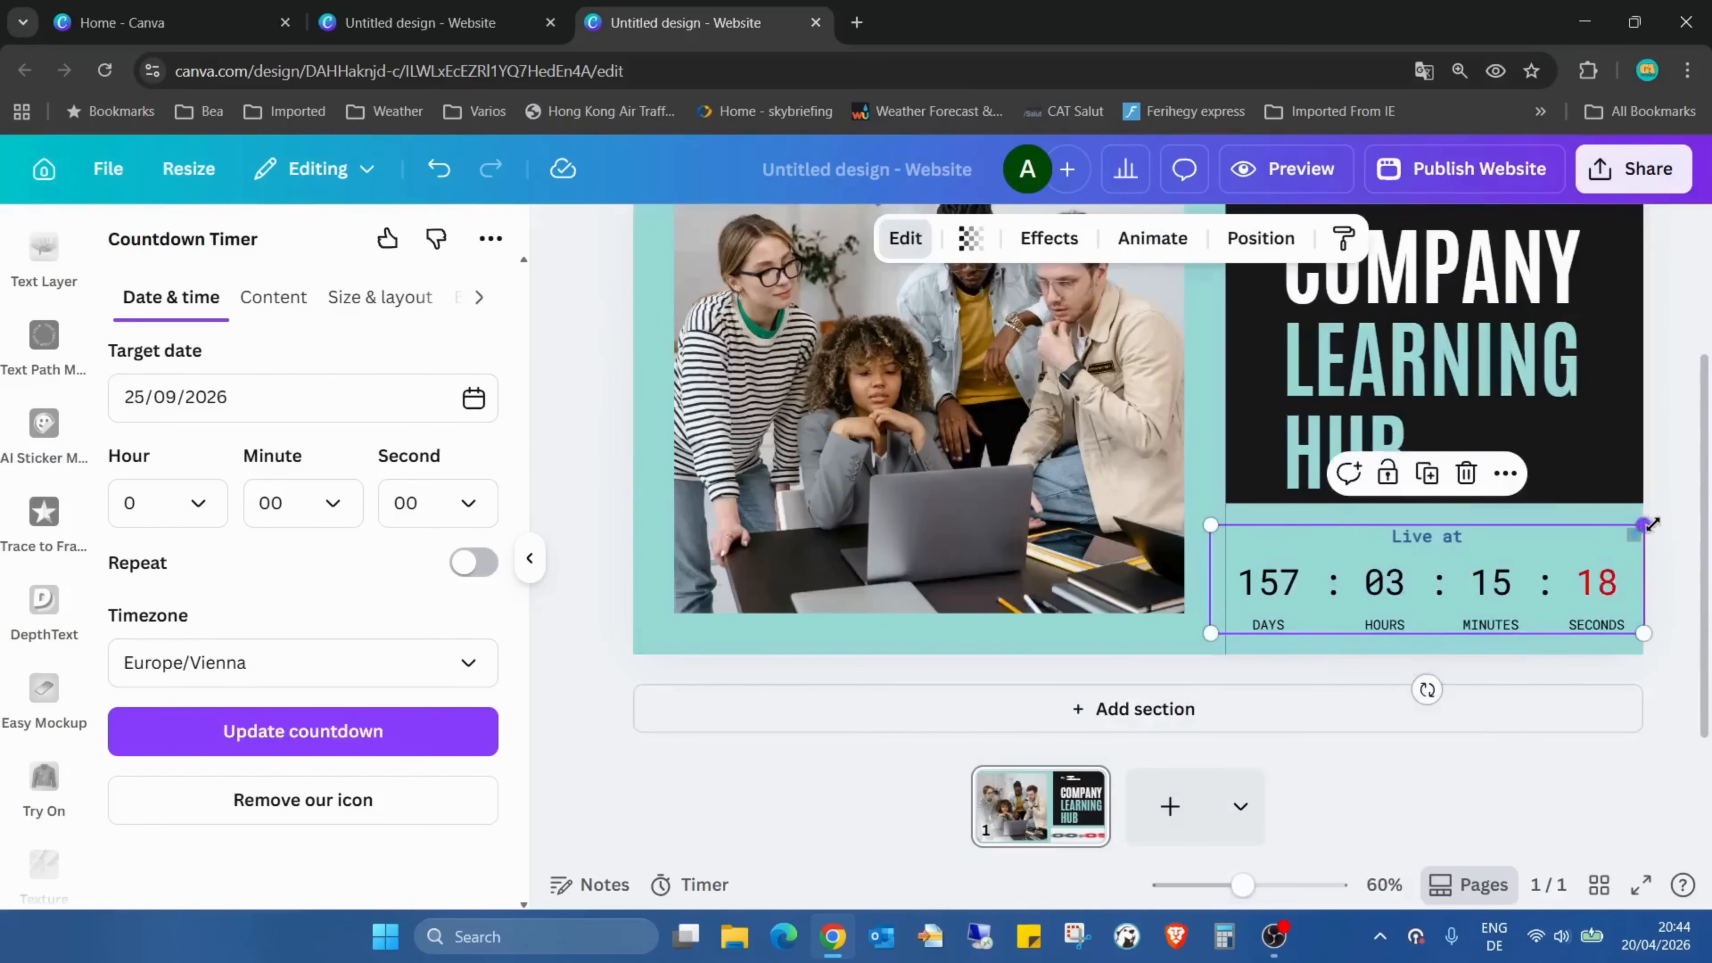
pyautogui.moveTo(1645, 524); pyautogui.dragTo(1607, 547)
pyautogui.click(1667, 600)
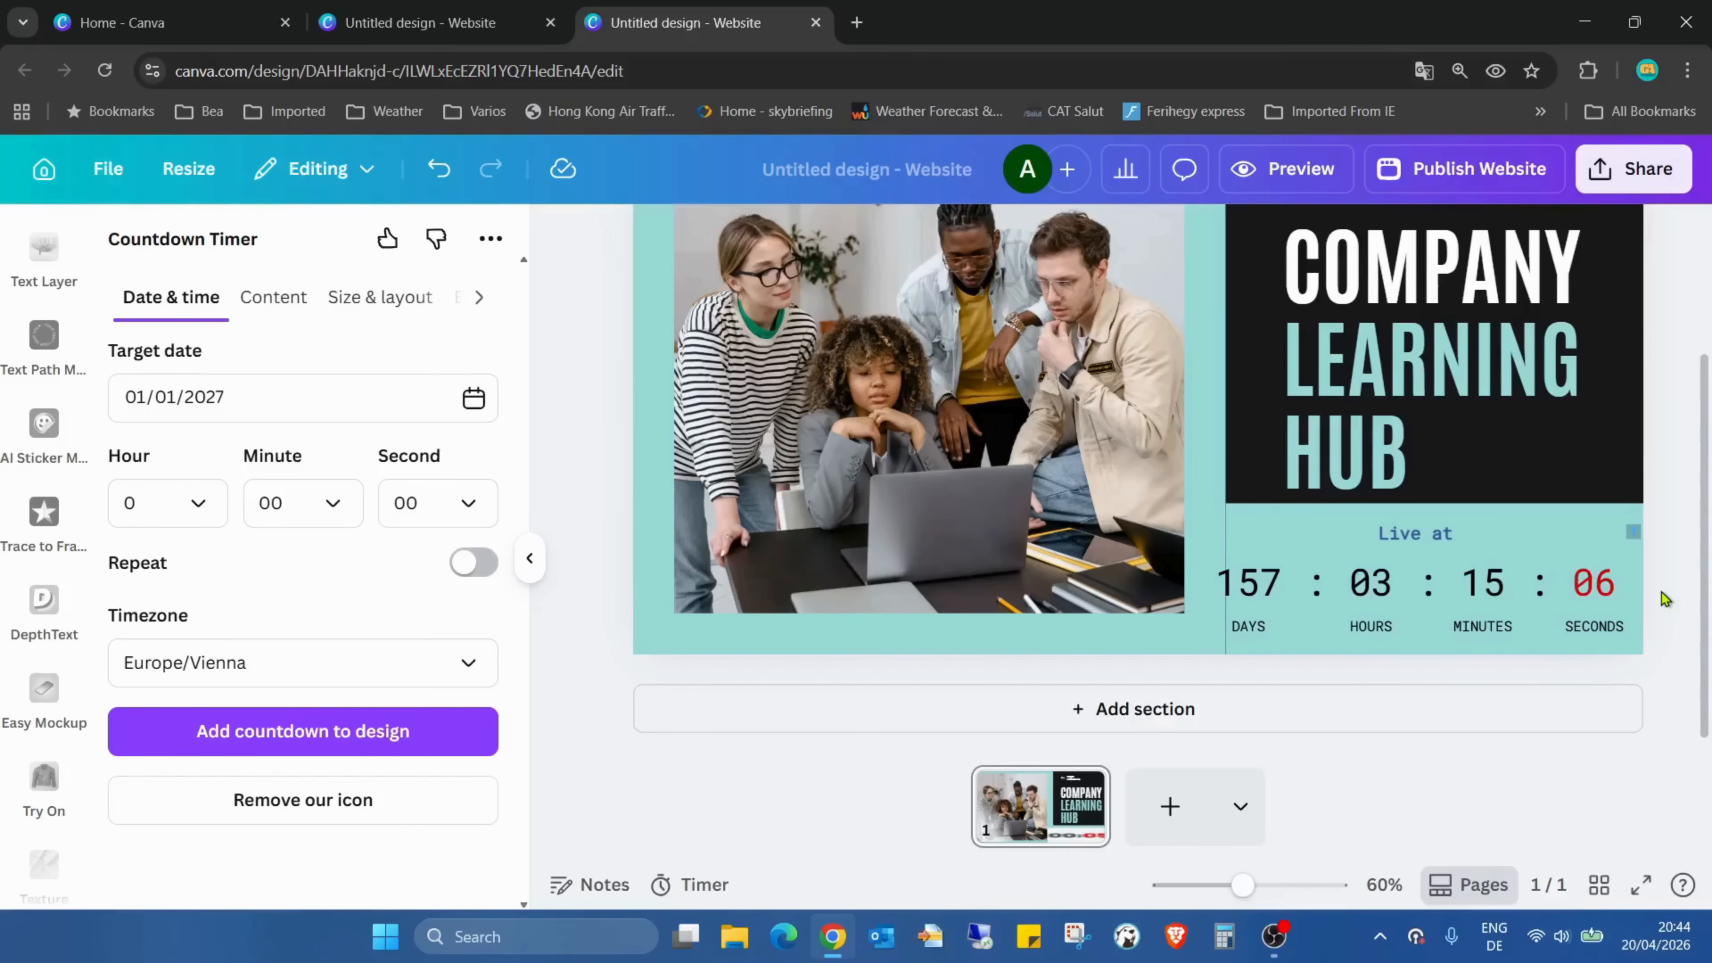
# Reload the design and insert a square shape from the recently used shapes
pyautogui.scroll(-10, 20, 539)
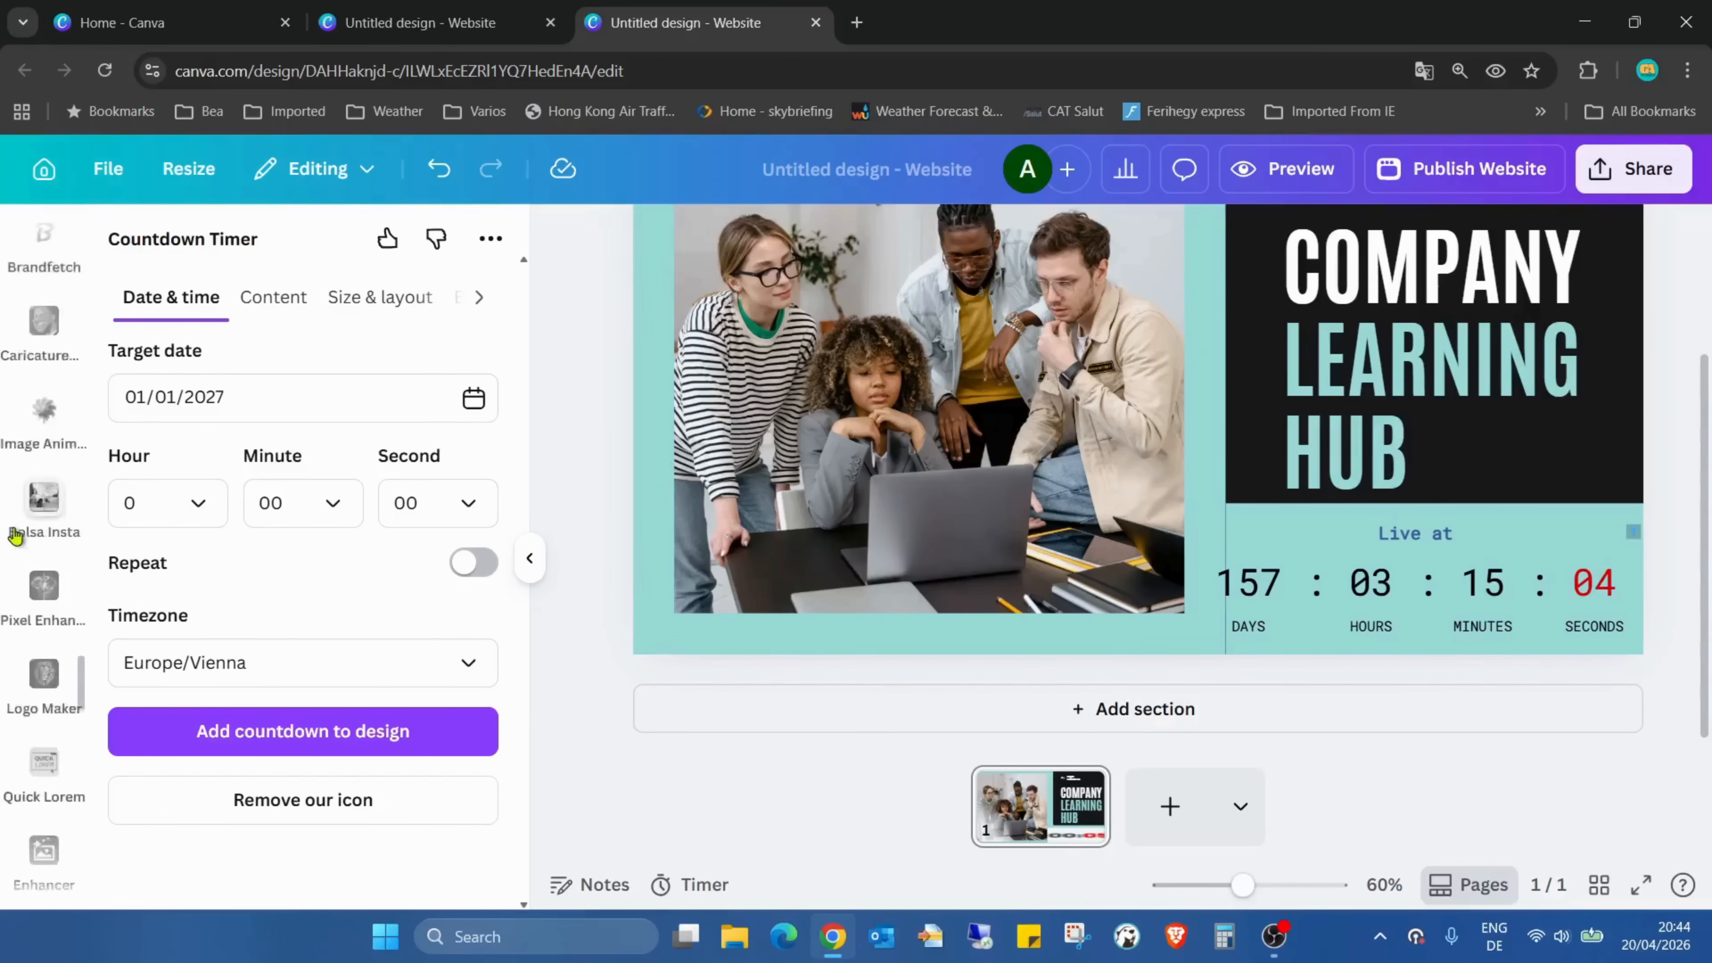
pyautogui.click(666, 67)
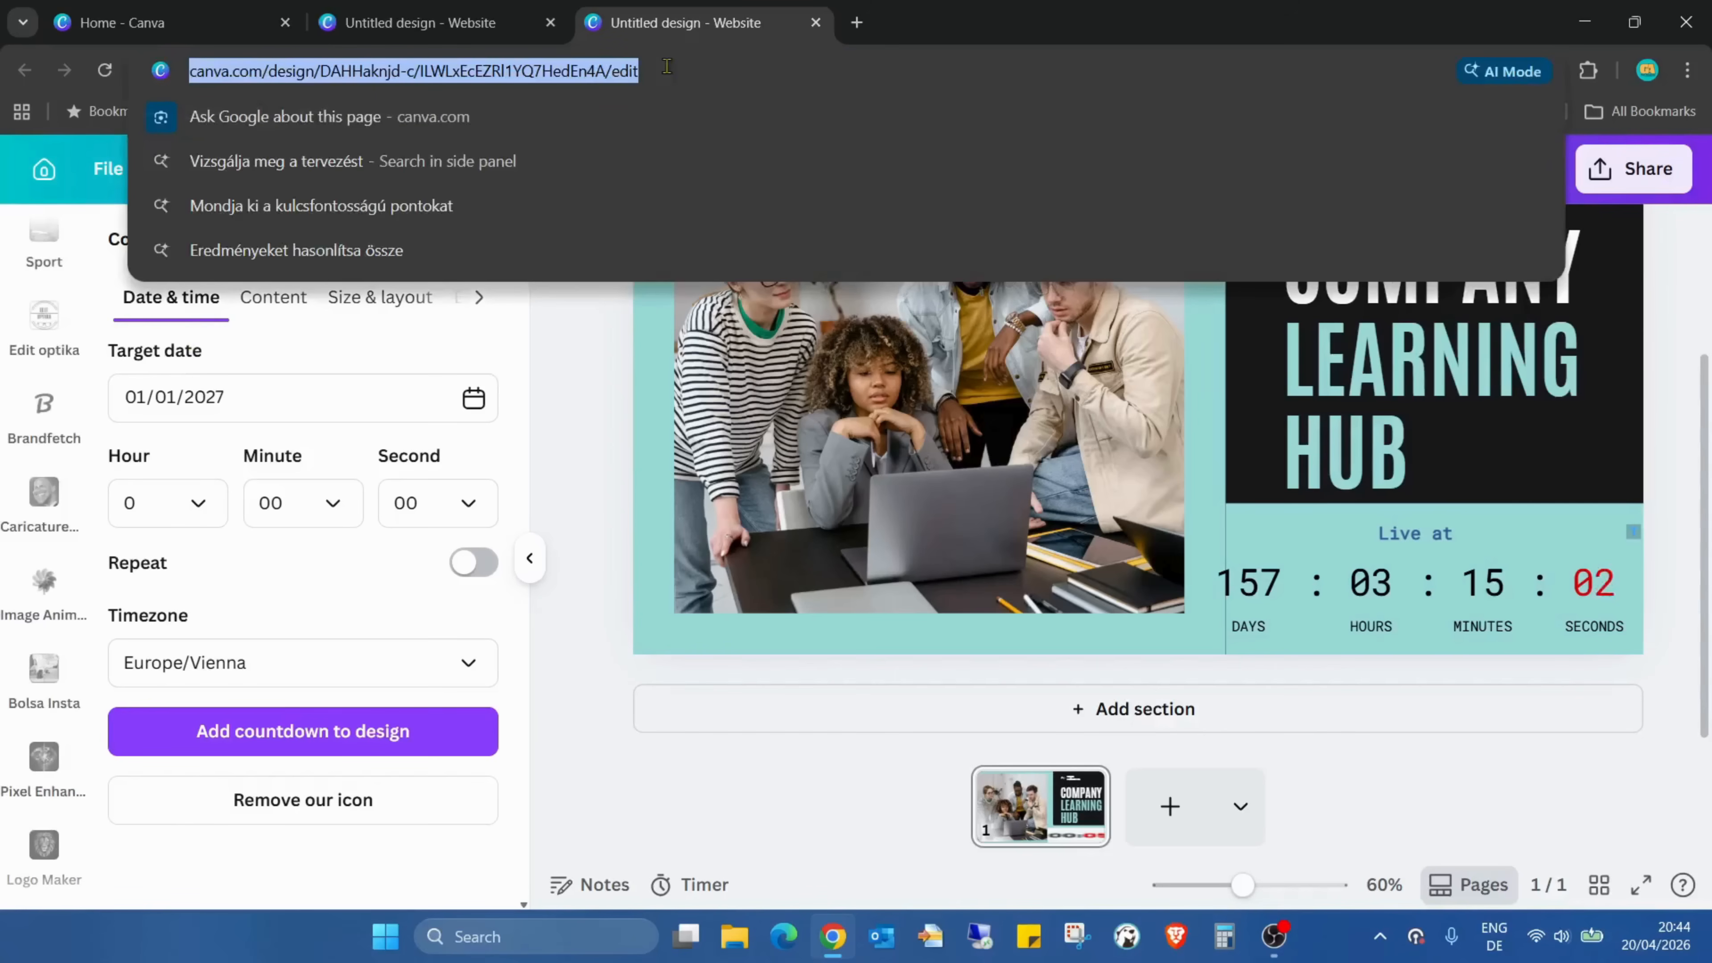
pyautogui.press('Return')
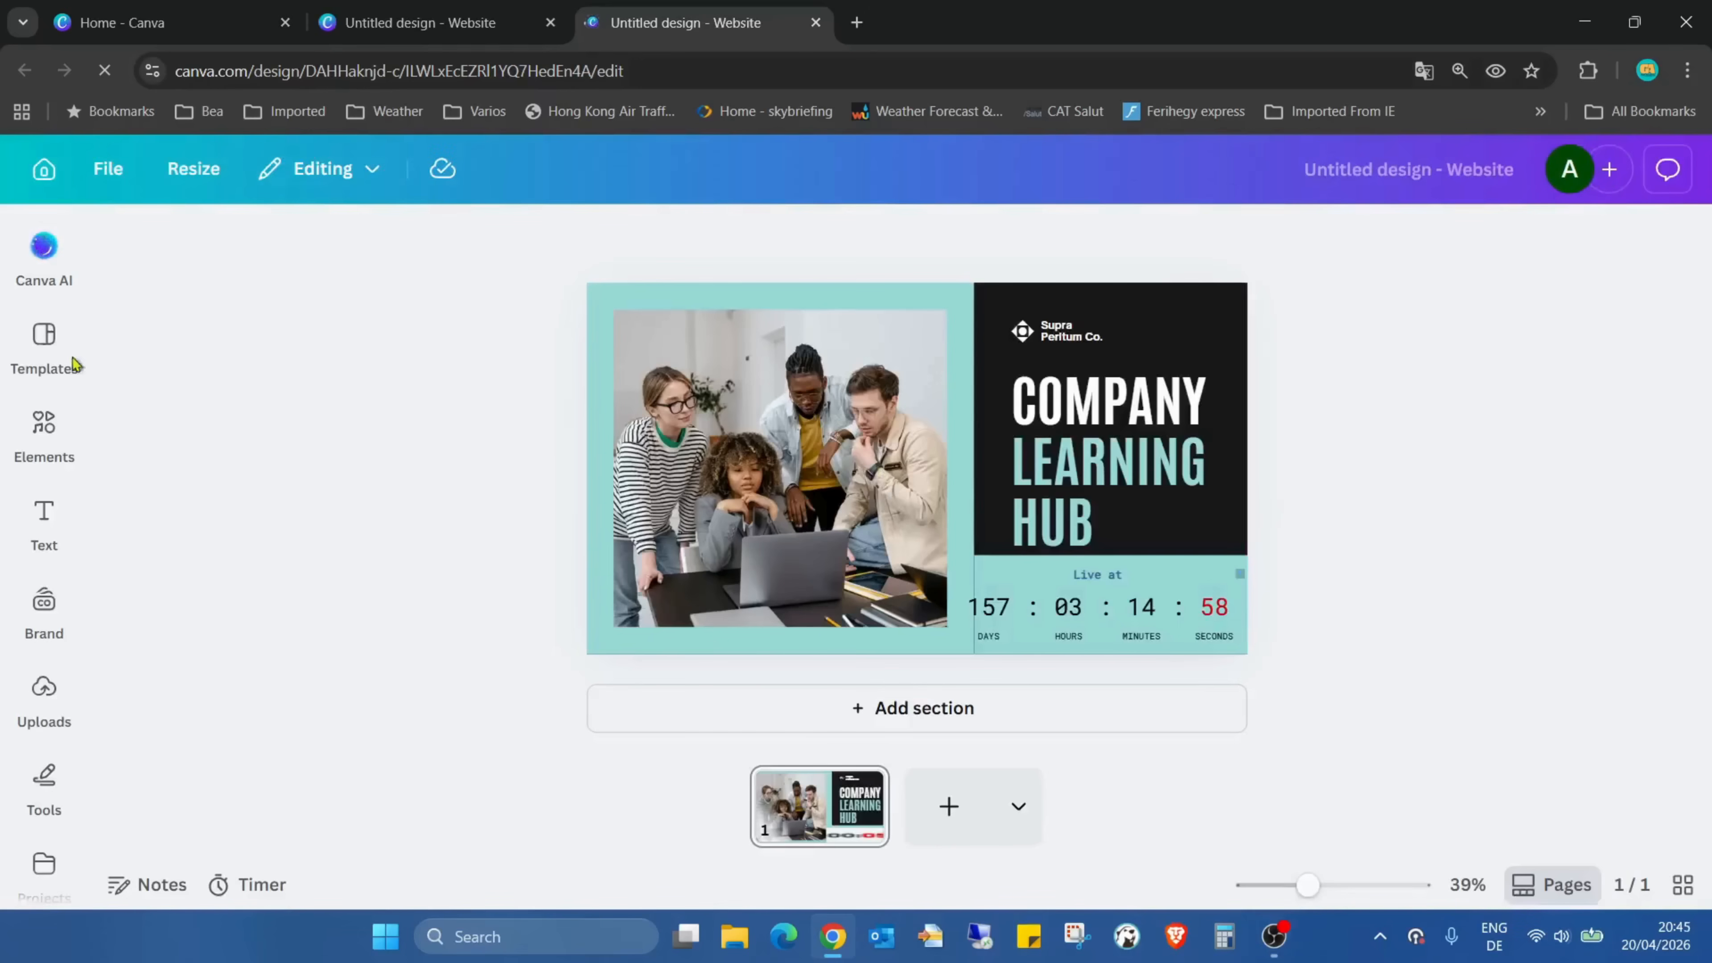
pyautogui.click(46, 426)
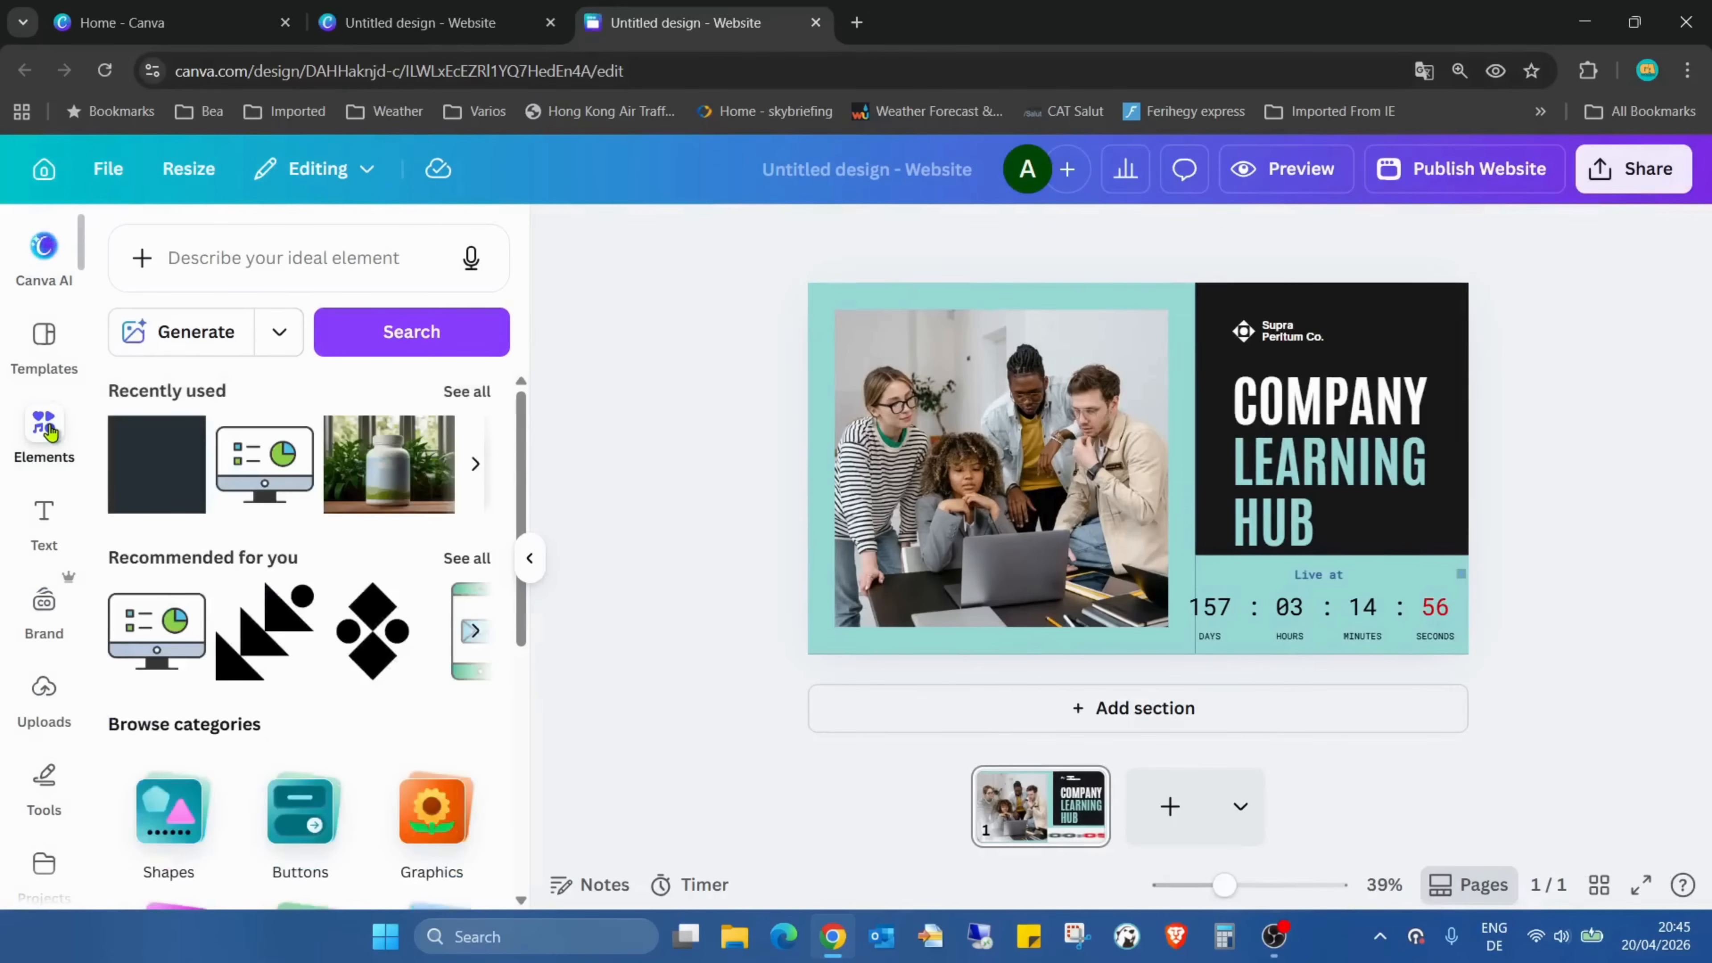
pyautogui.click(171, 811)
pyautogui.click(141, 507)
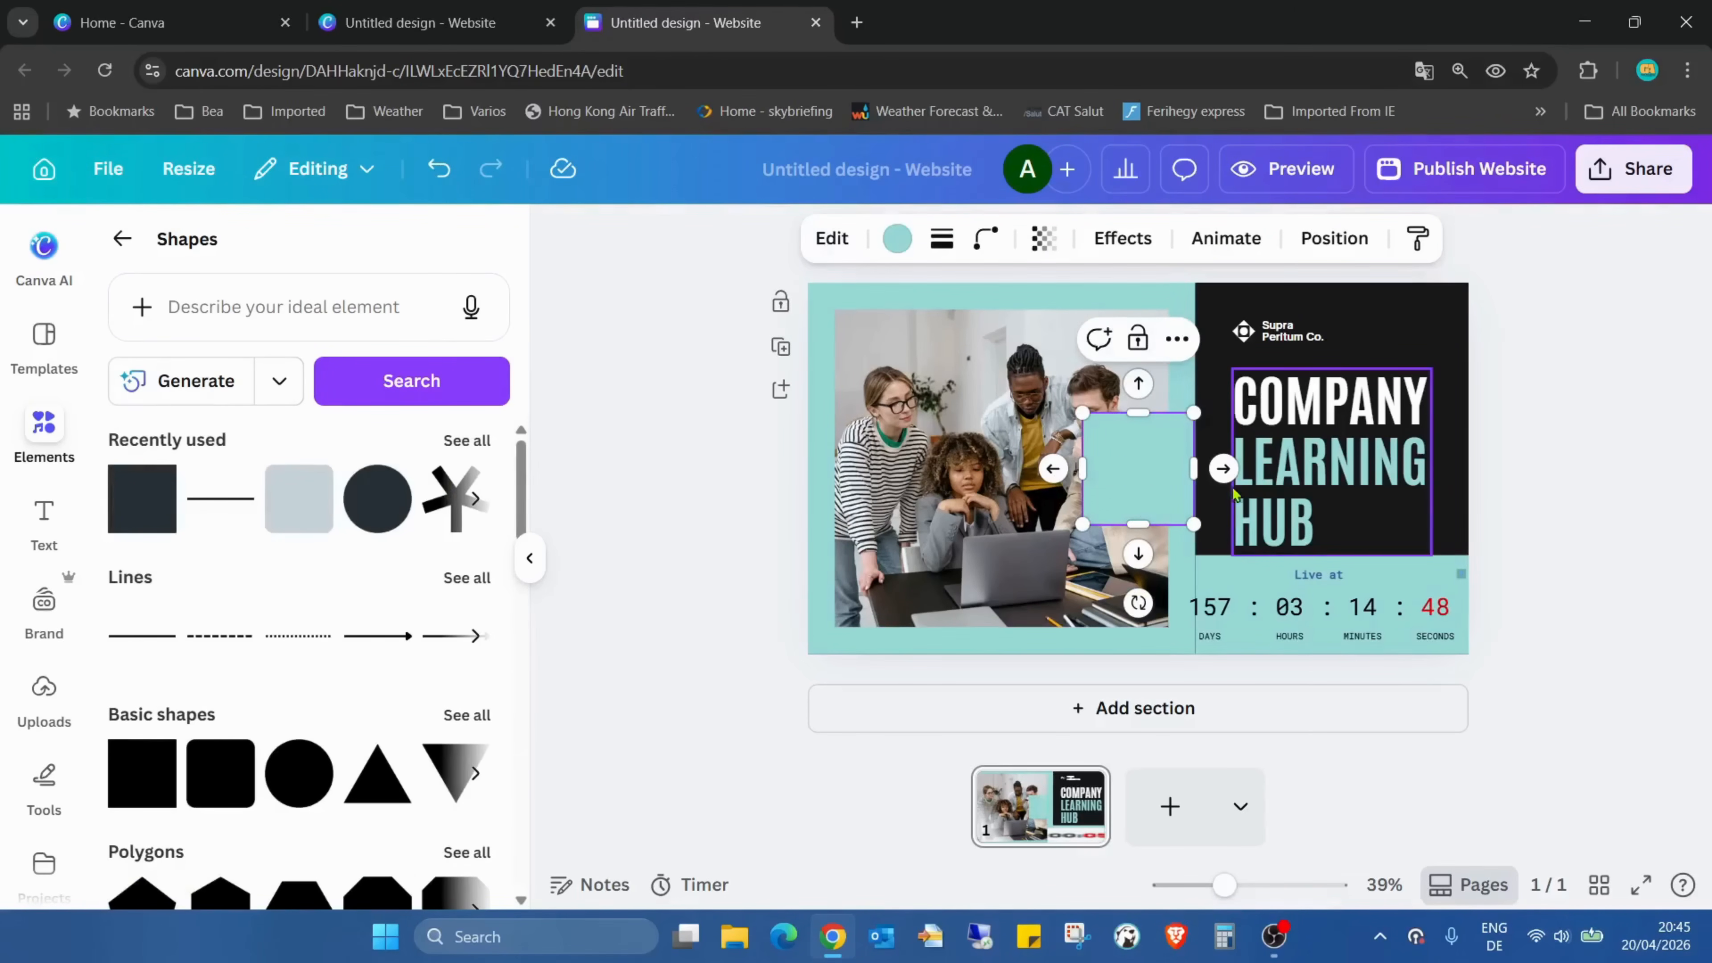
# Shrink the square to cover the TickCounter icon at the countdown's upper corner and check the design full screen
pyautogui.moveTo(1141, 497); pyautogui.dragTo(1416, 564)
pyautogui.moveTo(1224, 885); pyautogui.dragTo(1269, 885)
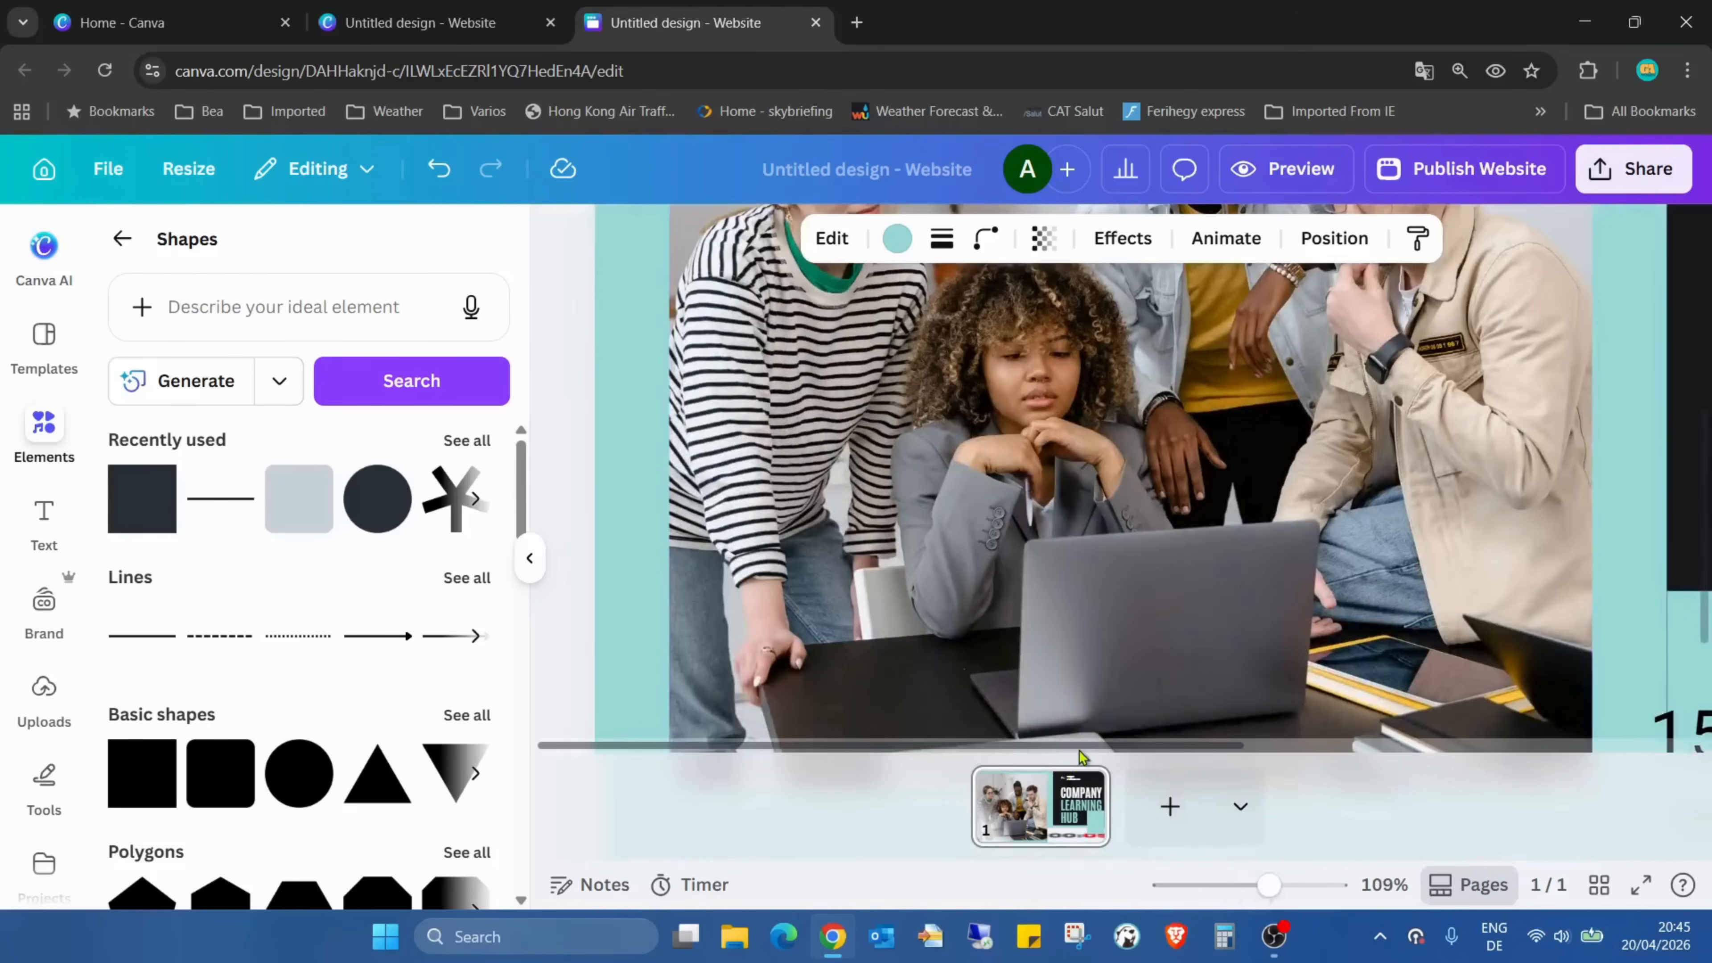
pyautogui.moveTo(1083, 747); pyautogui.dragTo(1559, 675)
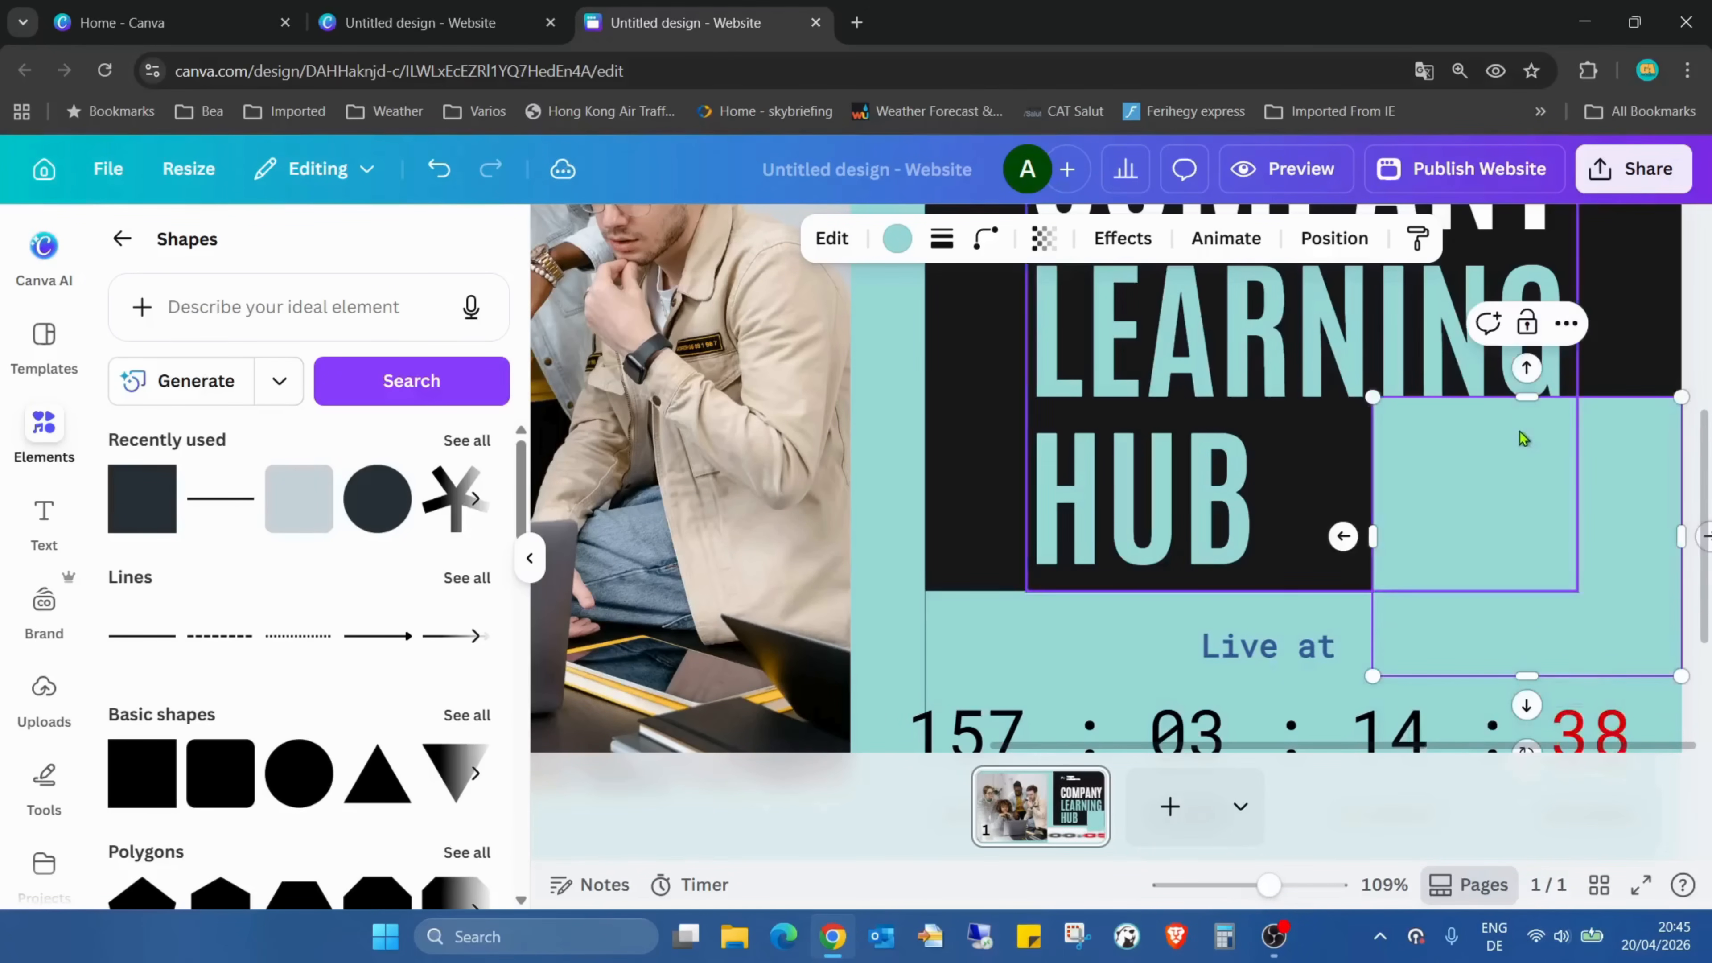
pyautogui.moveTo(1527, 398); pyautogui.dragTo(1555, 595)
pyautogui.moveTo(1380, 632); pyautogui.dragTo(1510, 637)
pyautogui.click(1423, 609)
pyautogui.click(1689, 533)
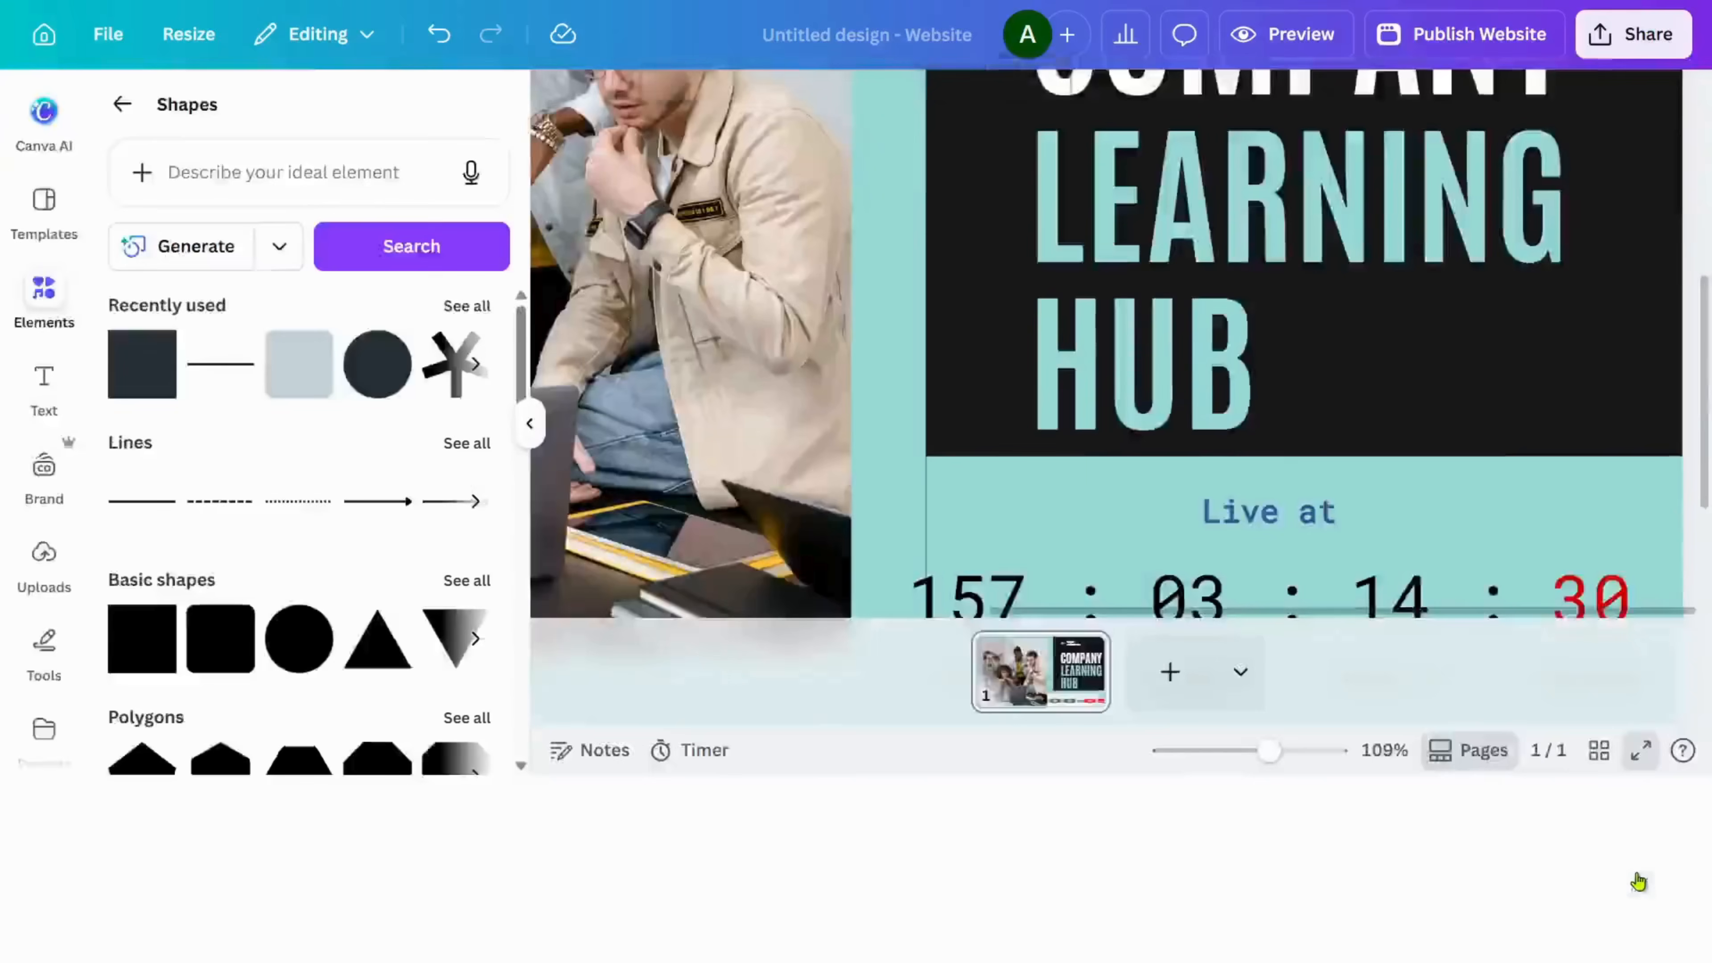
pyautogui.click(1641, 884)
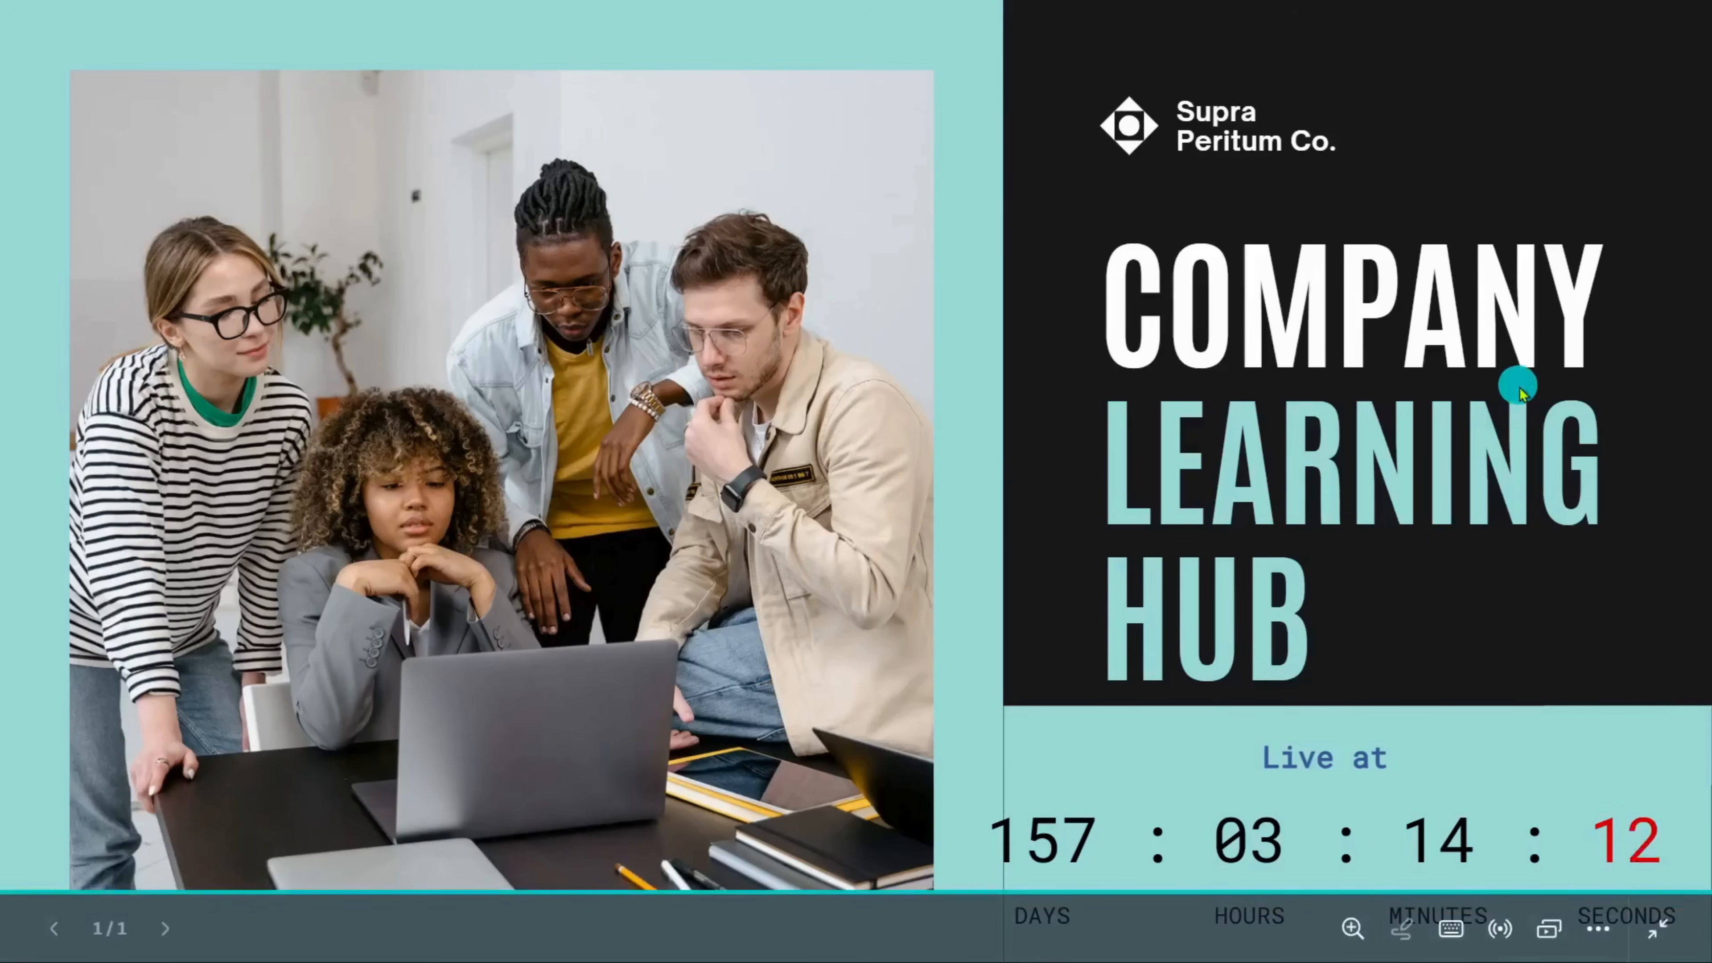
pyautogui.press('Escape')
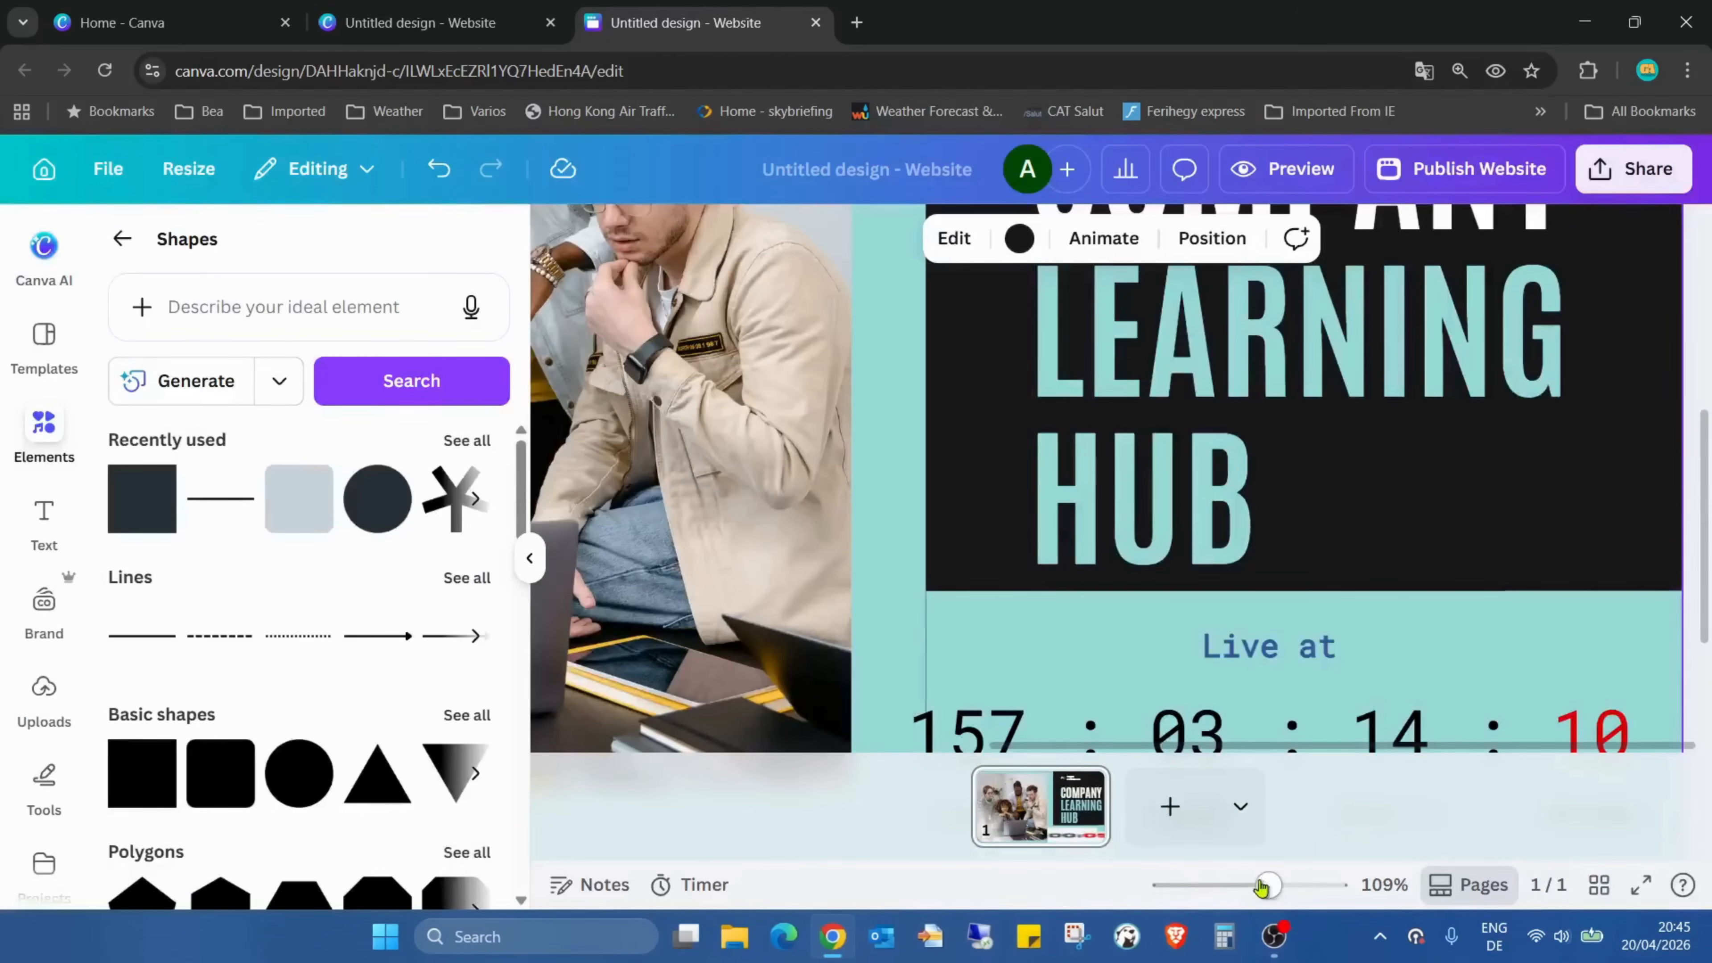
# Select the countdown below the heading and choose Boogaloo as its font style
pyautogui.moveTo(1263, 888)
pyautogui.mouseDown()
pyautogui.moveTo(1226, 885)
pyautogui.moveTo(1260, 886)
pyautogui.mouseUp()
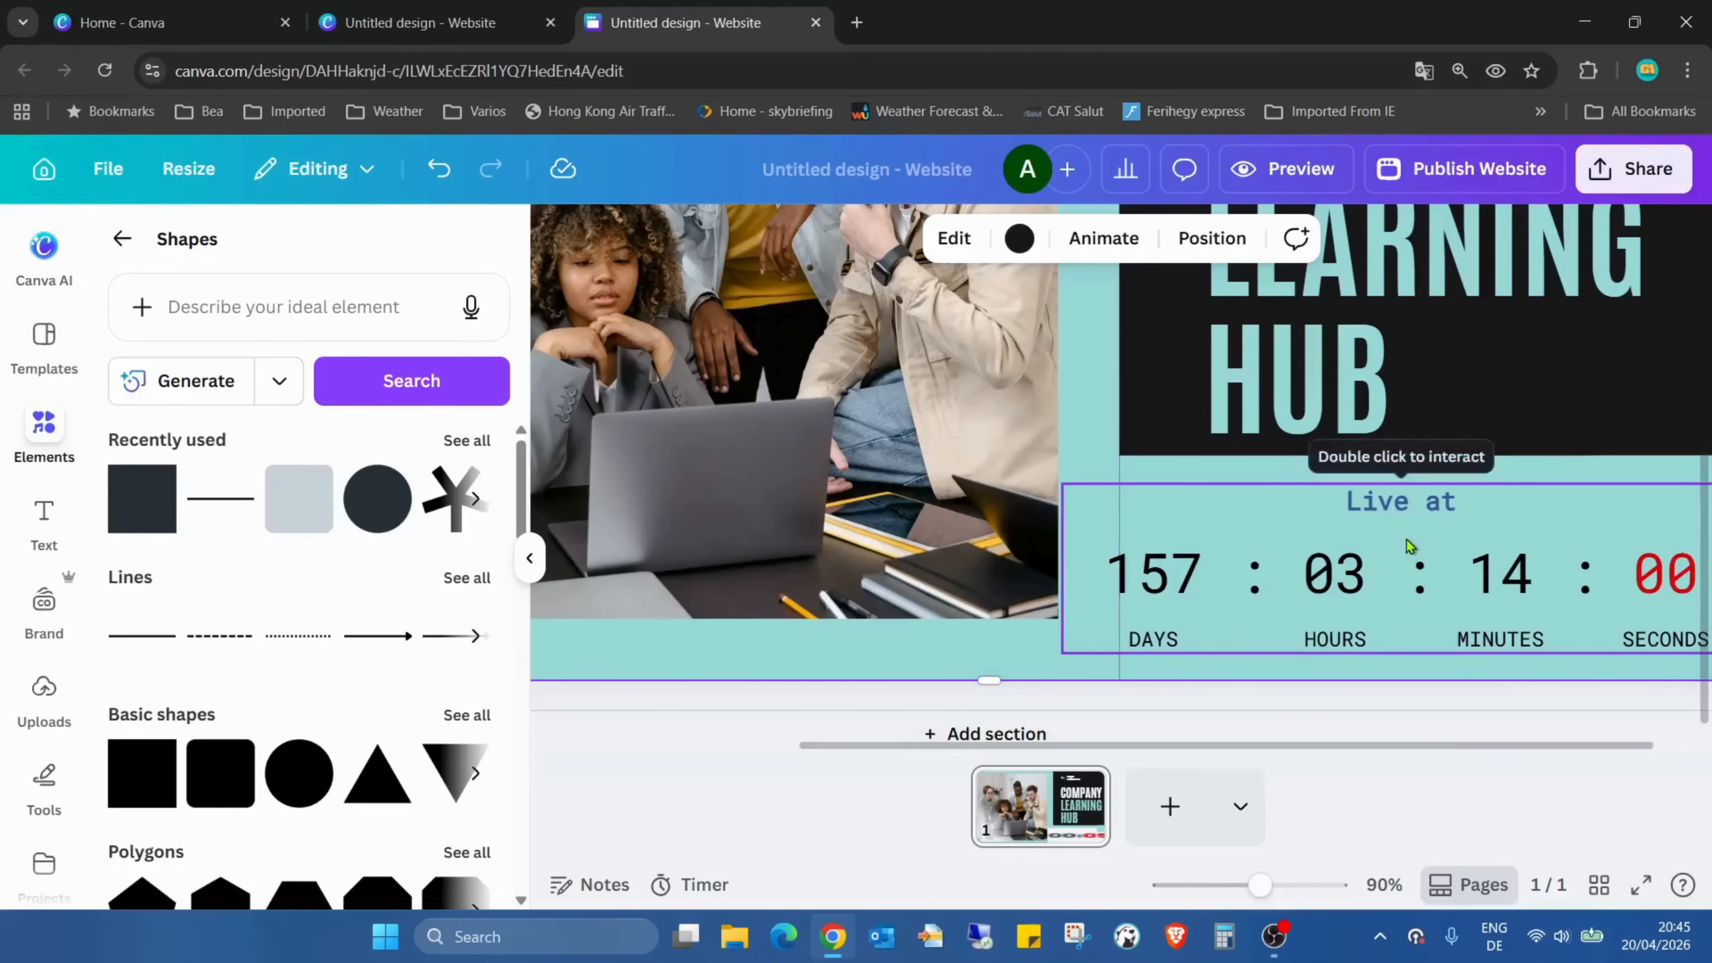
pyautogui.click(1408, 545)
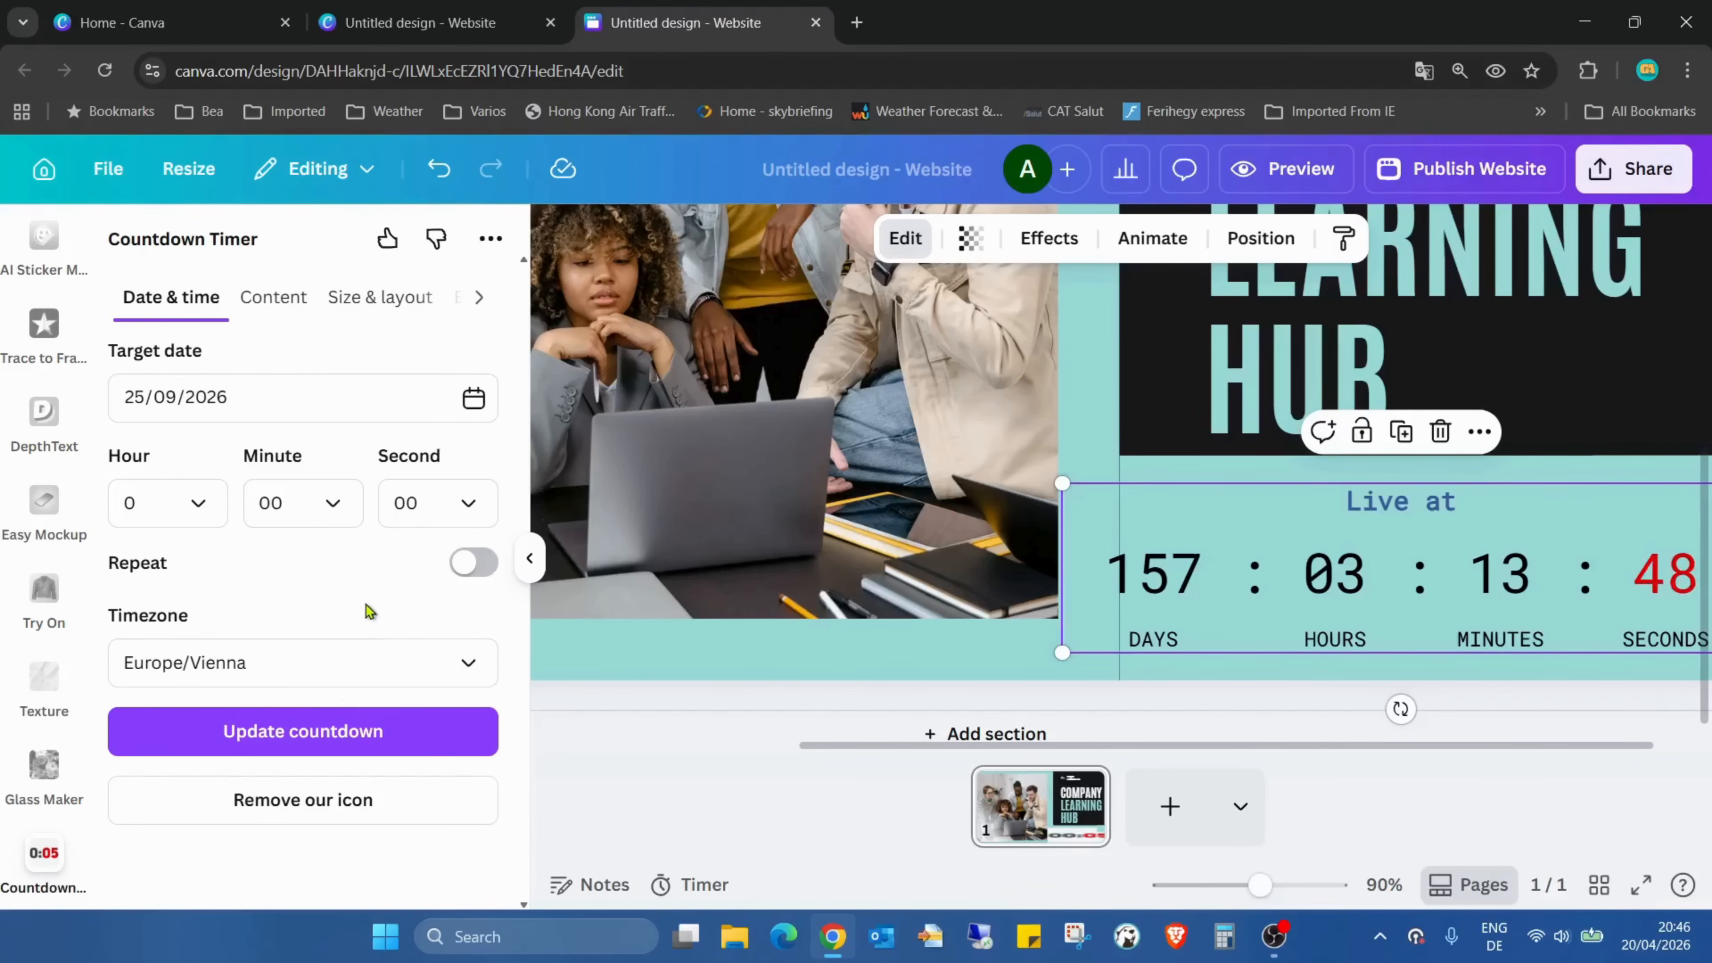
pyautogui.click(273, 298)
pyautogui.scroll(-5, 363, 653)
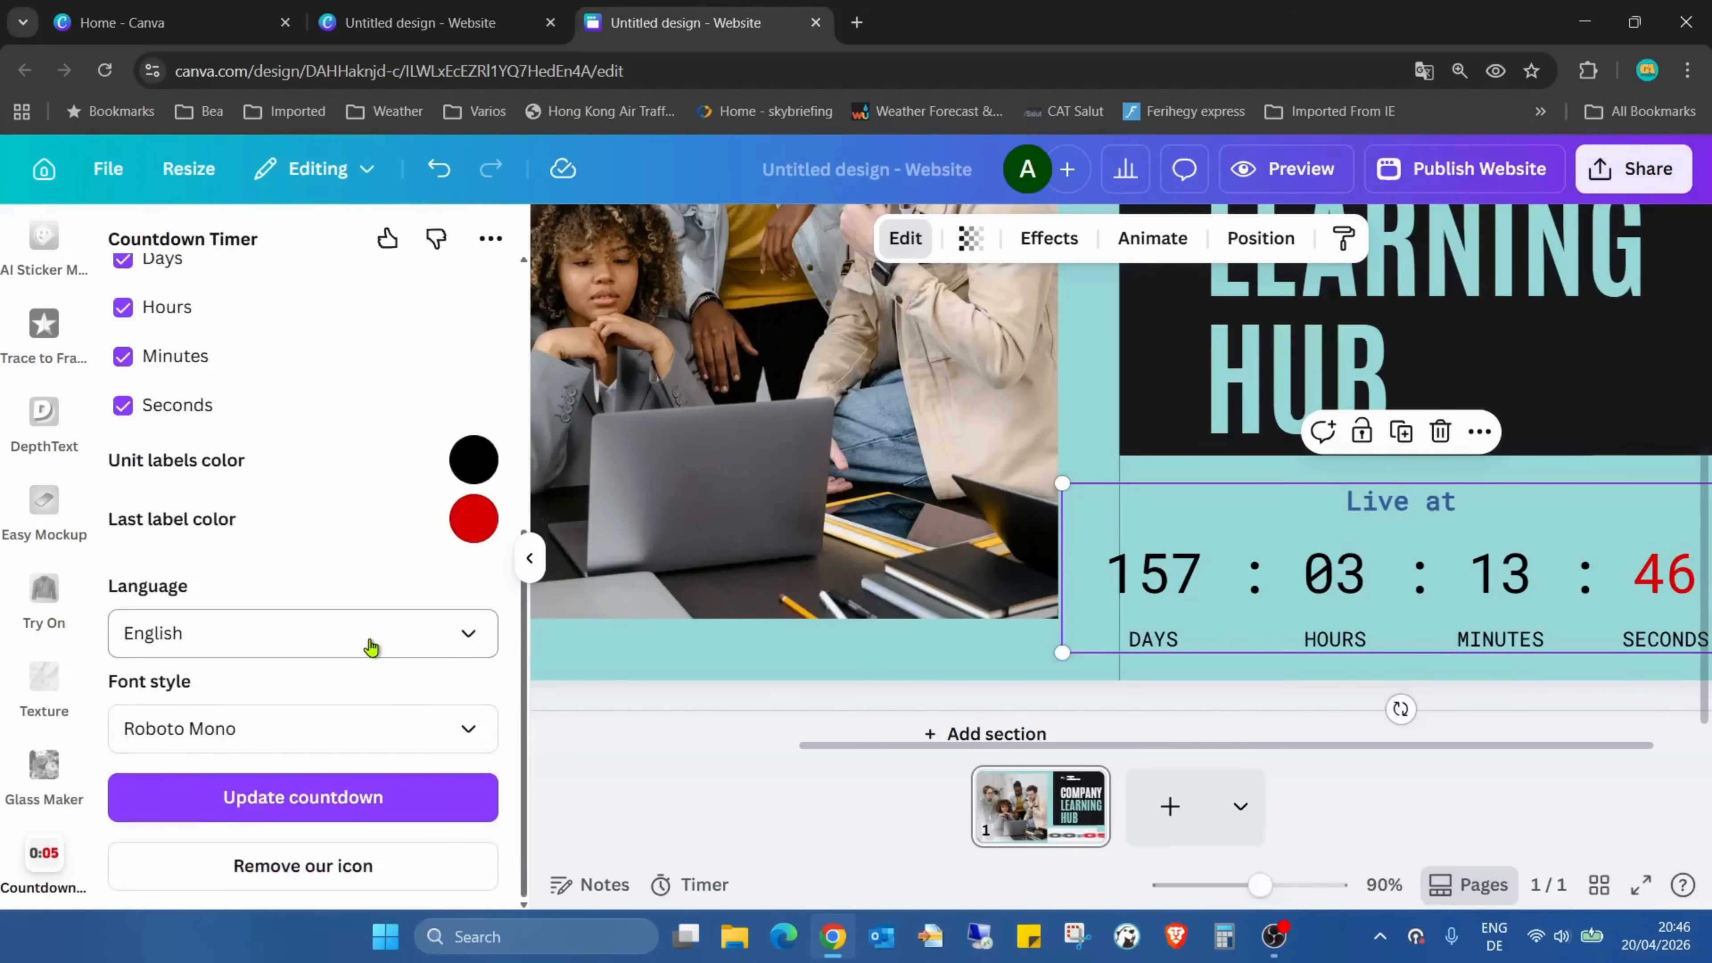
pyautogui.click(396, 708)
pyautogui.scroll(-4, 386, 600)
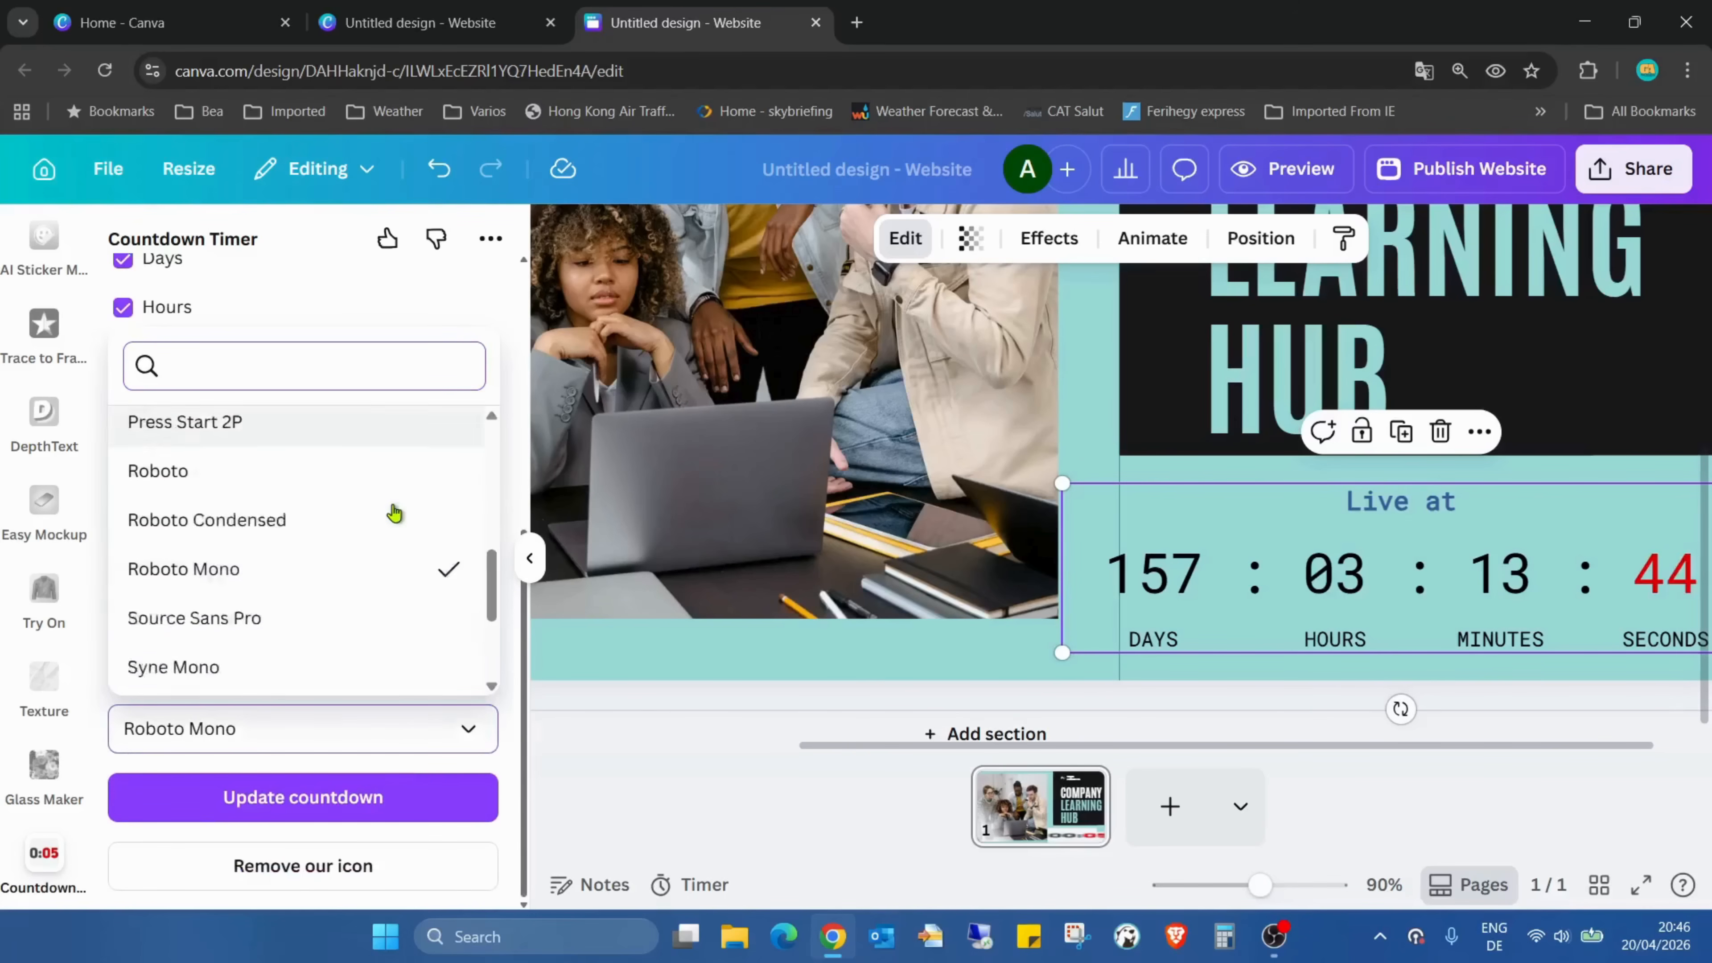
pyautogui.scroll(-2, 387, 513)
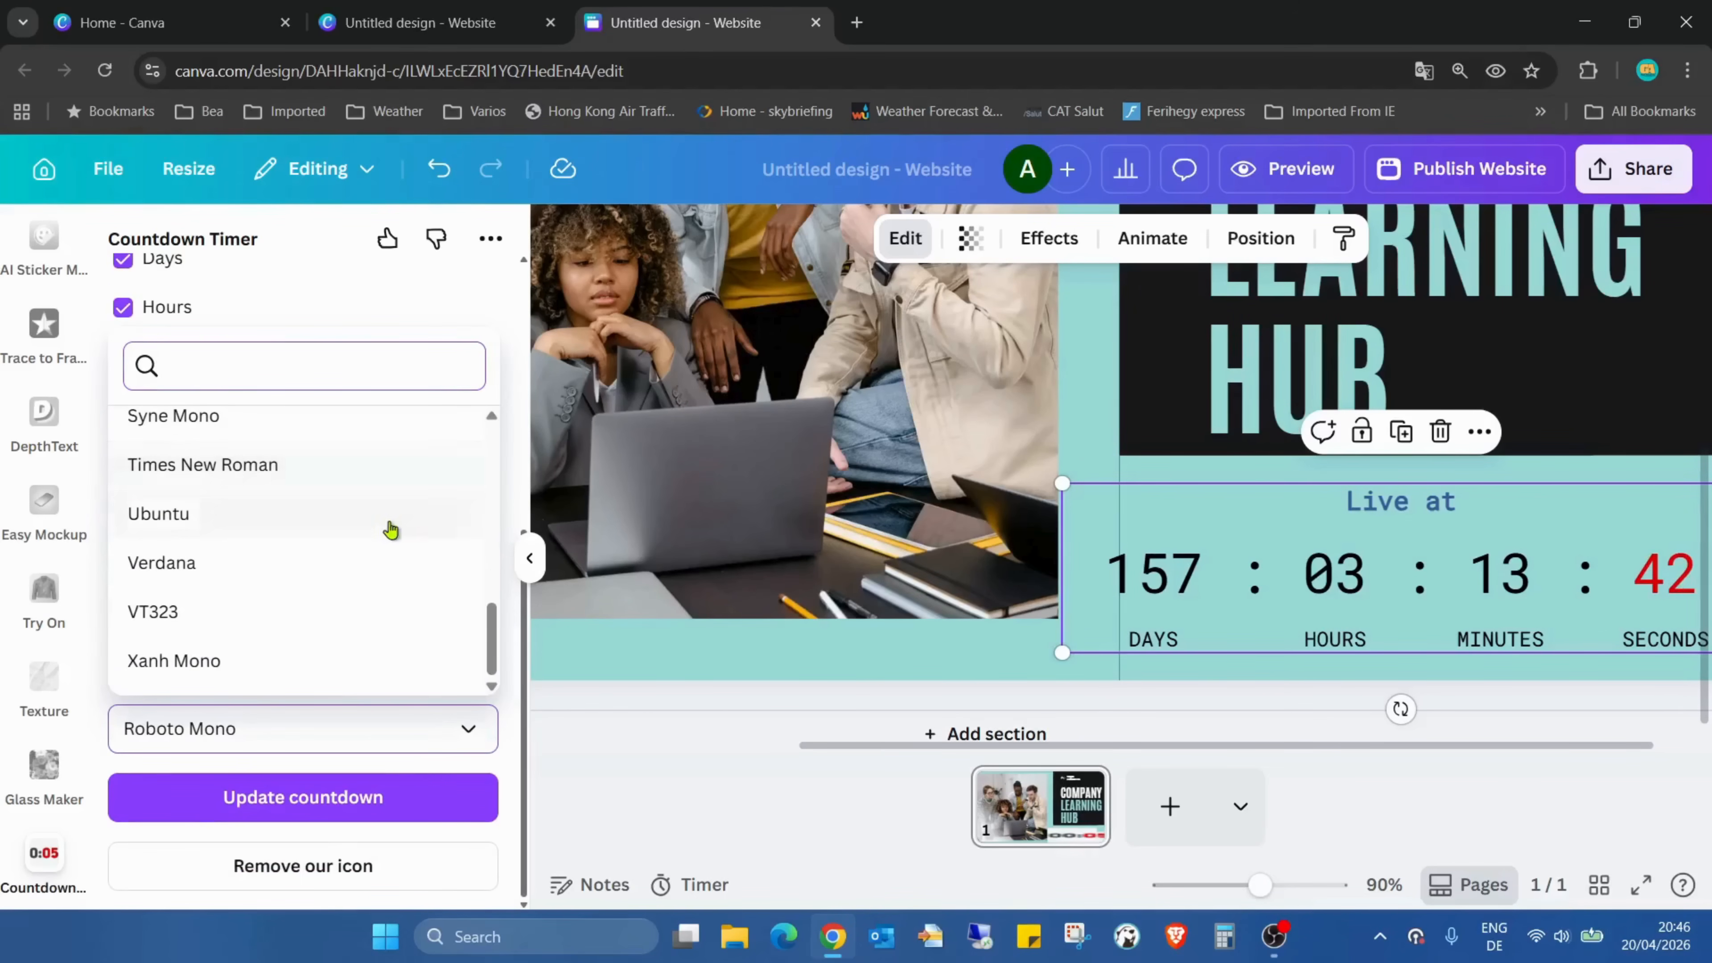
pyautogui.scroll(8, 388, 534)
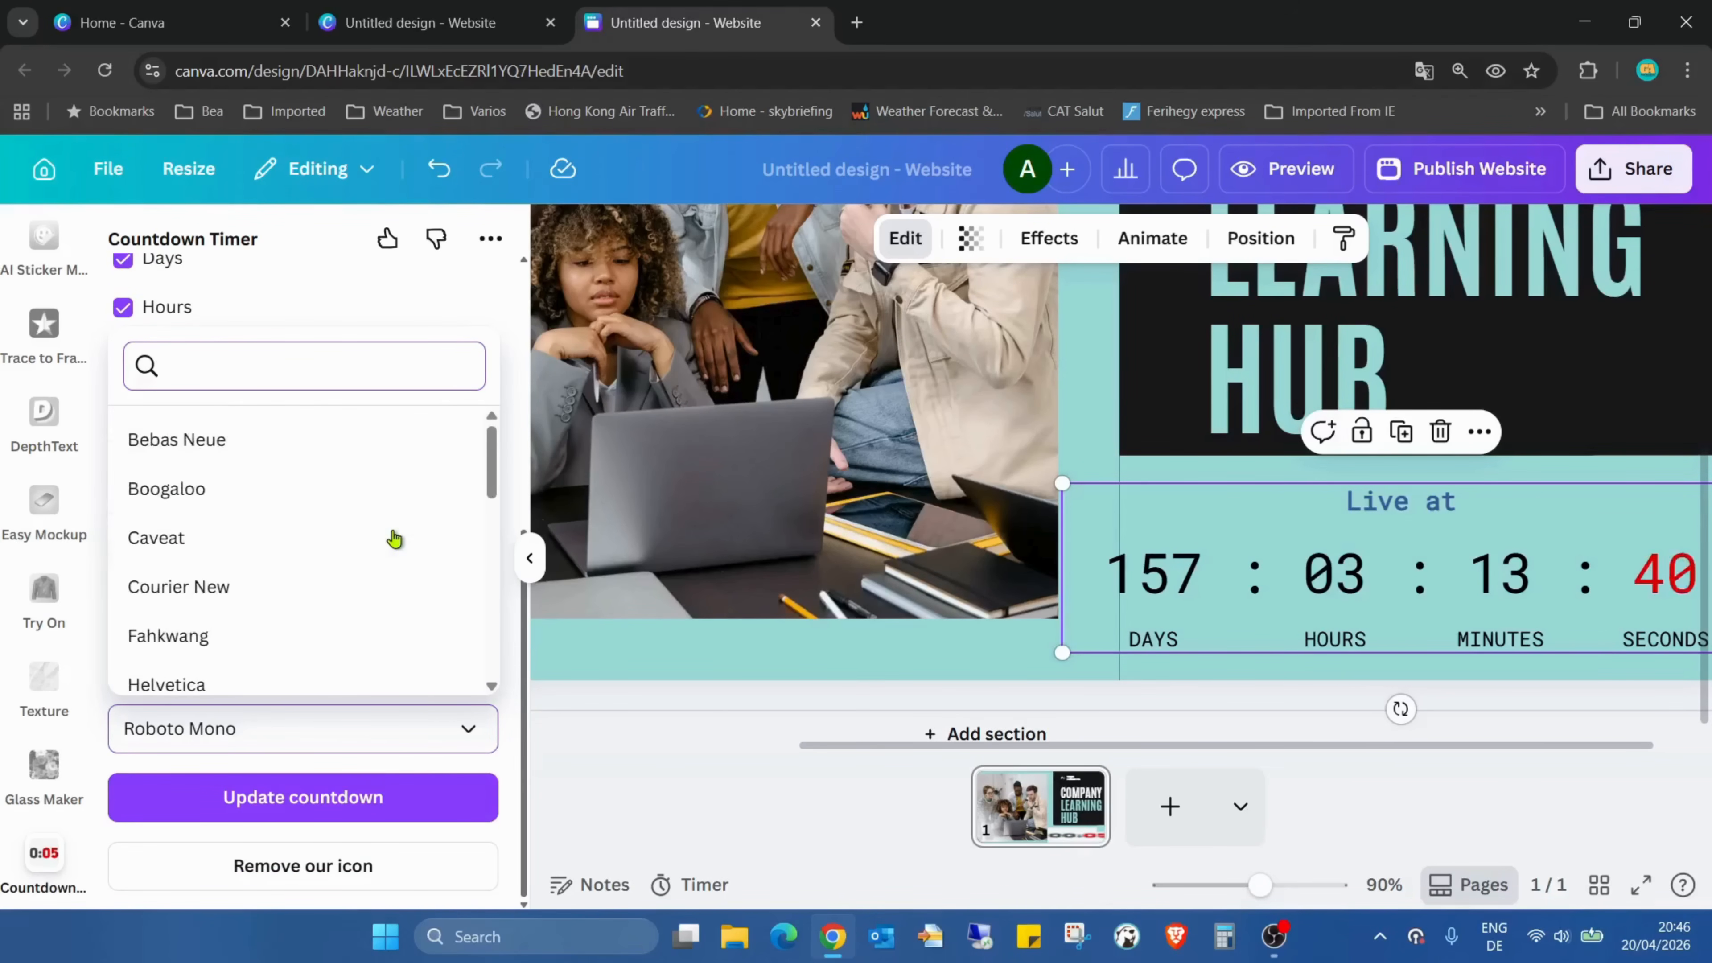
pyautogui.scroll(-3, 394, 539)
pyautogui.scroll(3, 288, 510)
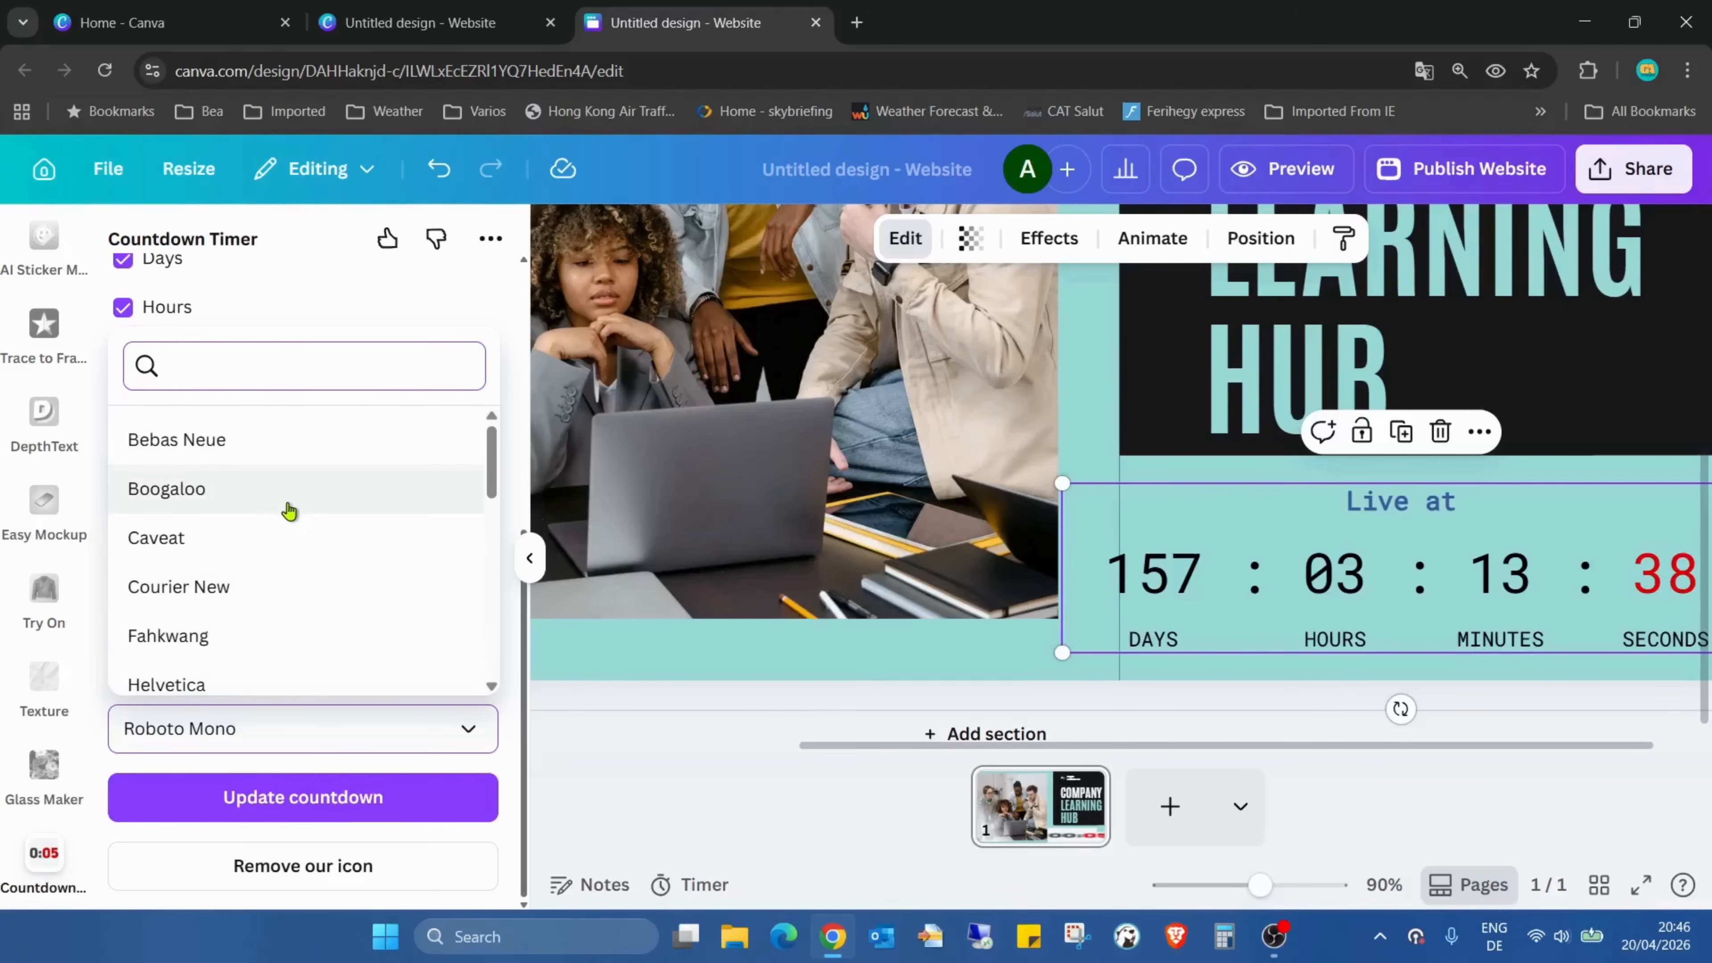
pyautogui.click(289, 493)
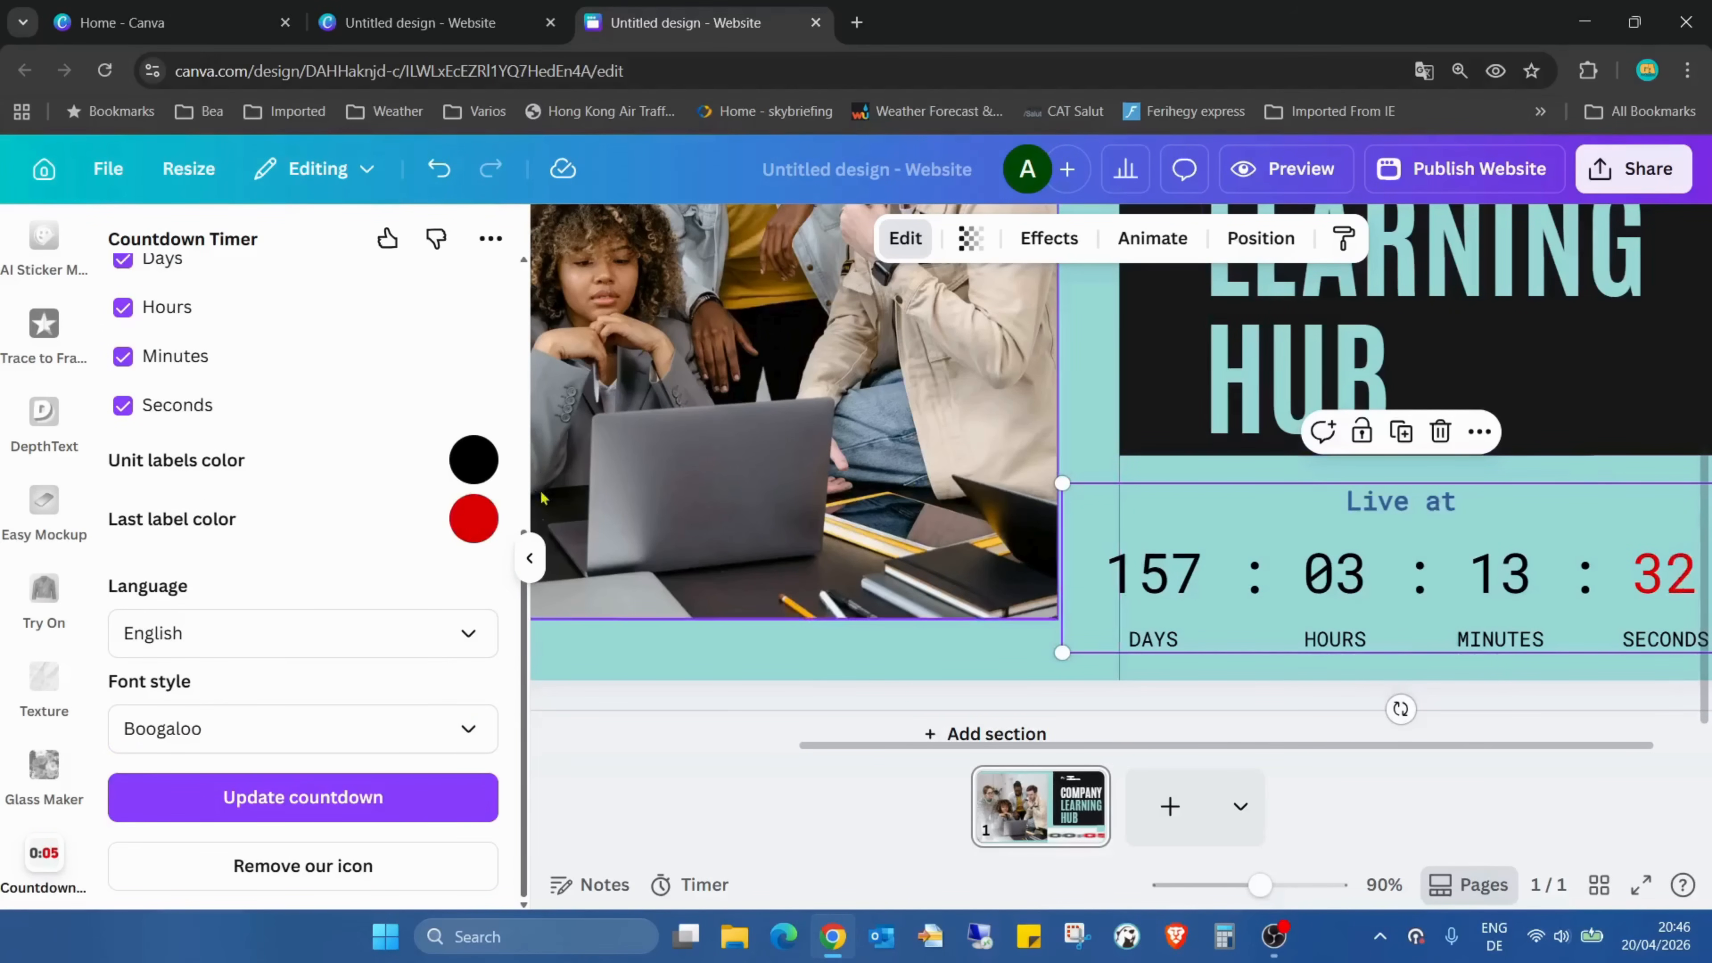
# Enable a border on the countdown, update it with the new font, and move it back into the teal block below the heading
pyautogui.scroll(5, 410, 501)
pyautogui.click(390, 299)
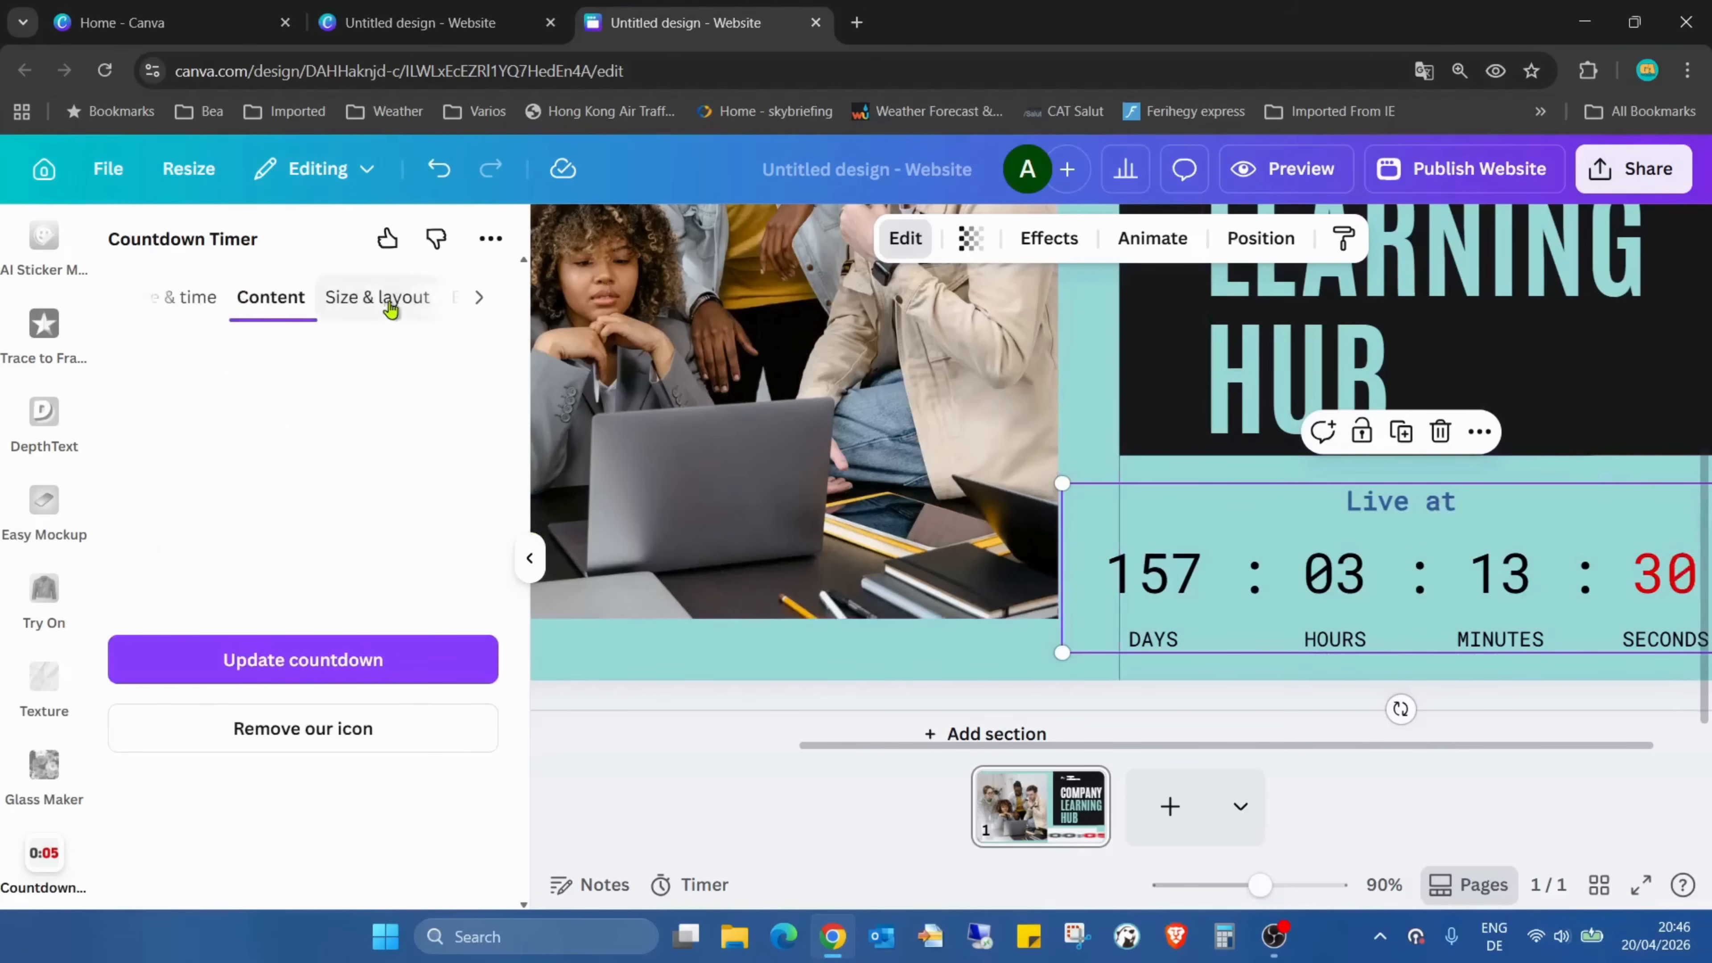
pyautogui.click(481, 305)
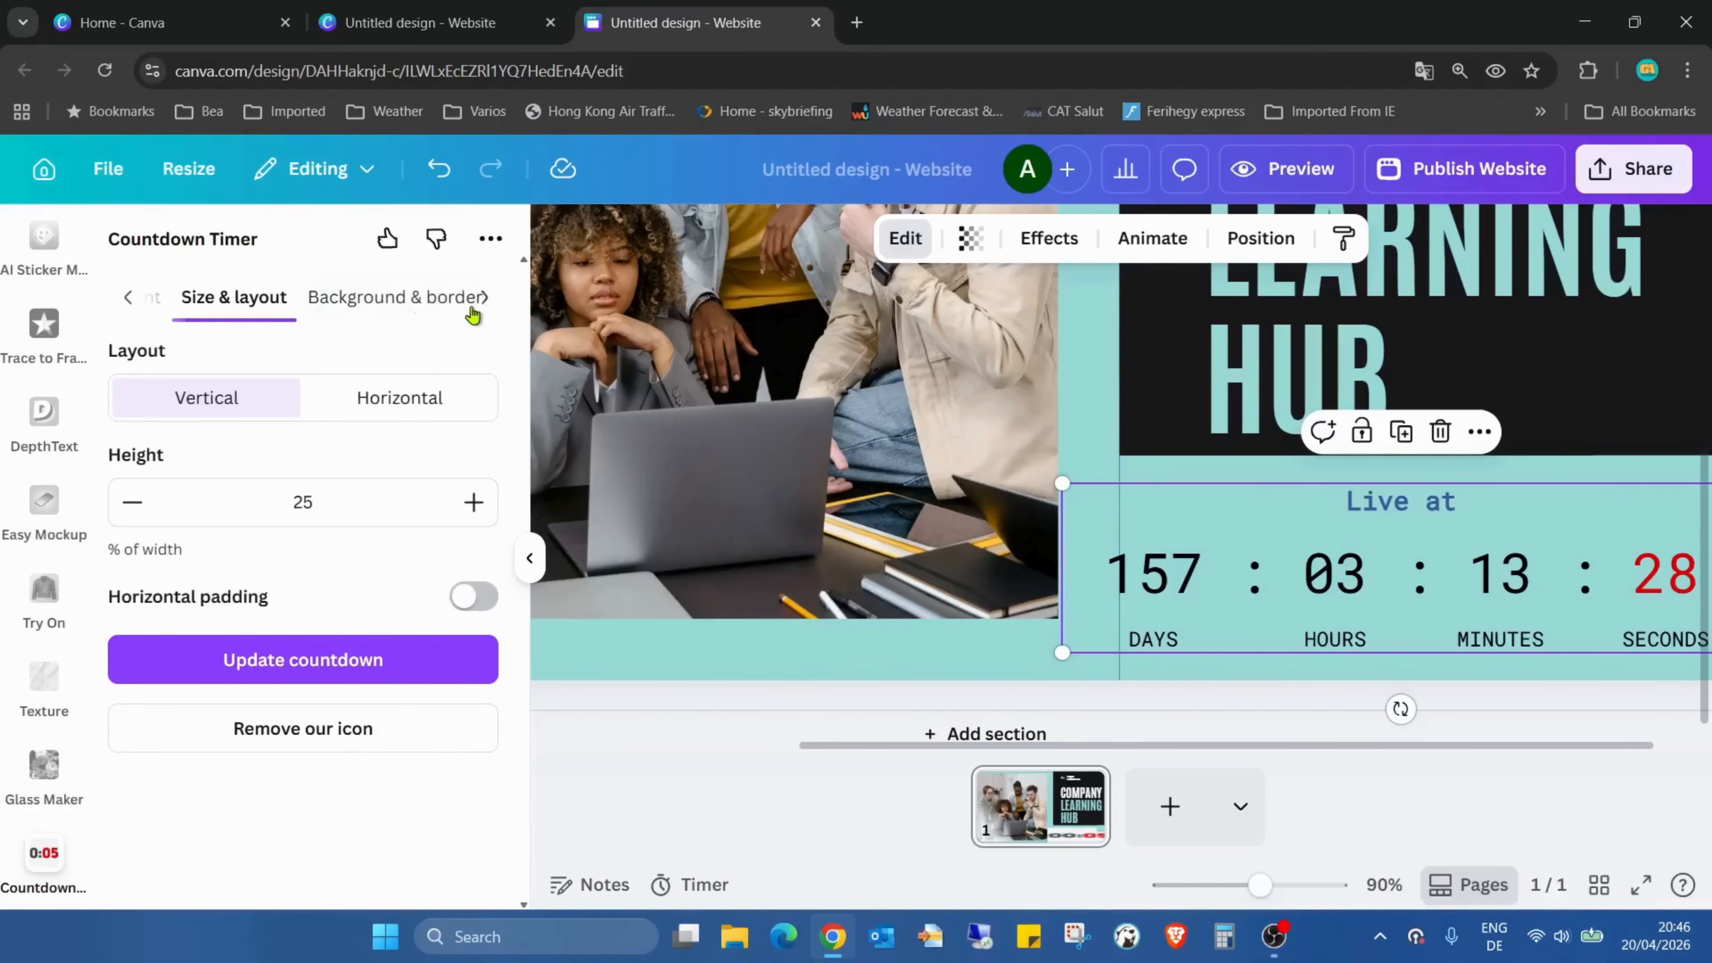
pyautogui.click(375, 312)
pyautogui.click(469, 408)
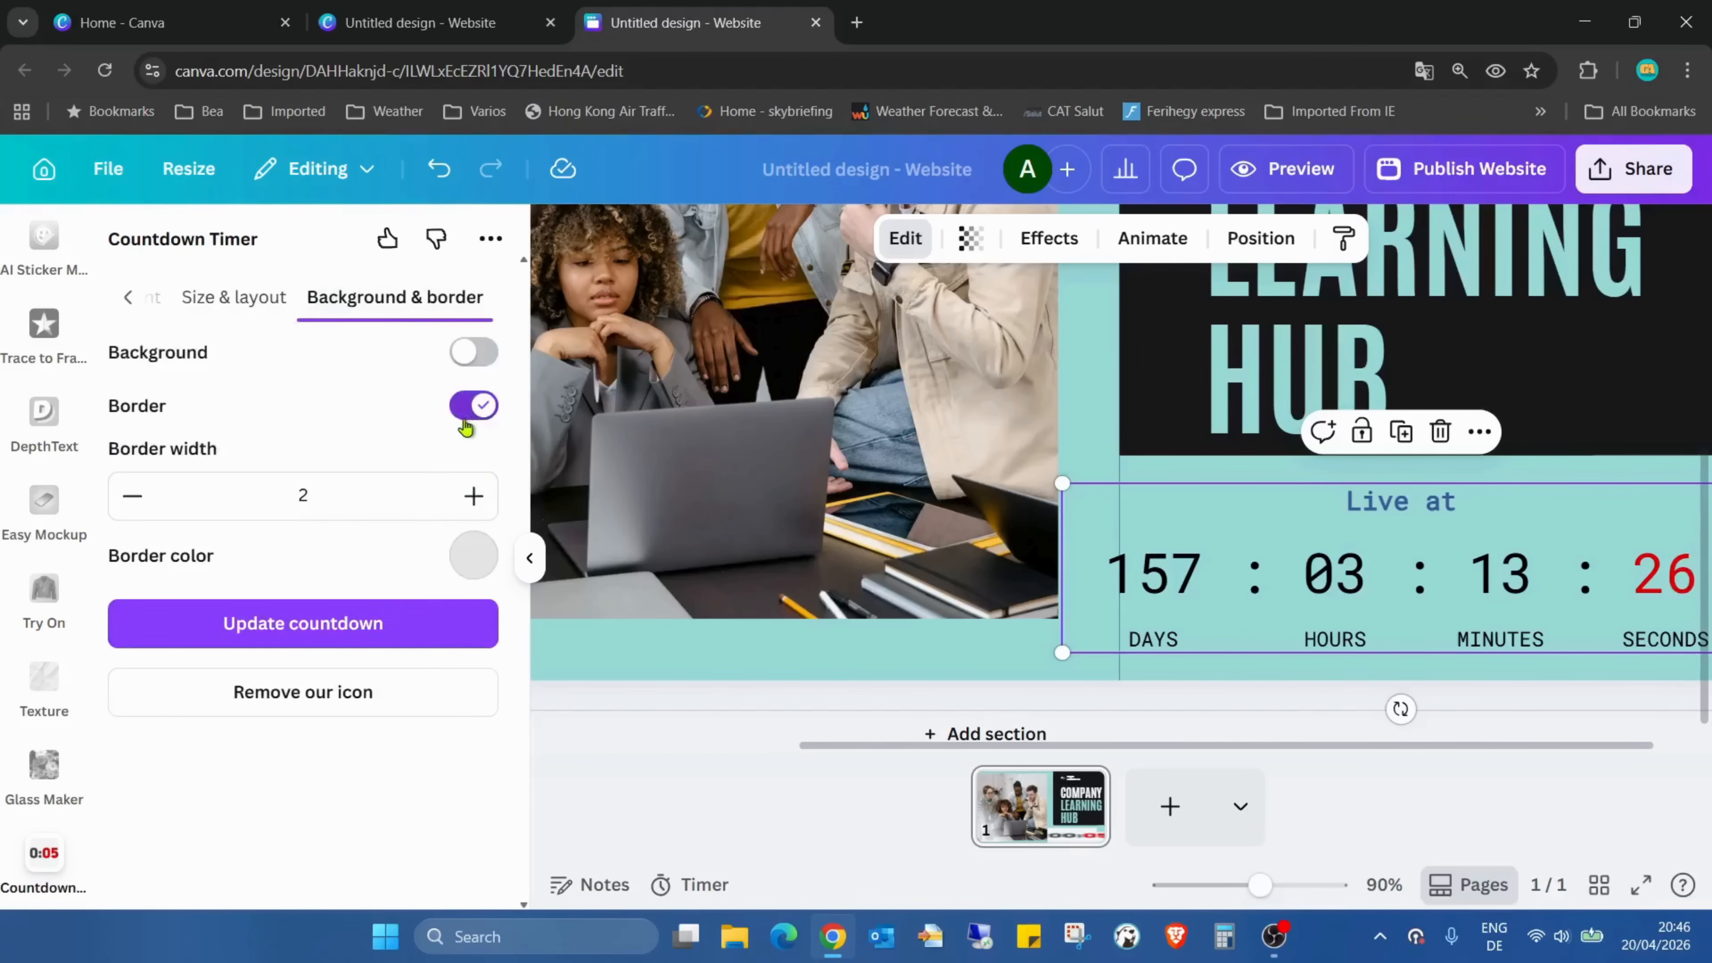
pyautogui.click(385, 634)
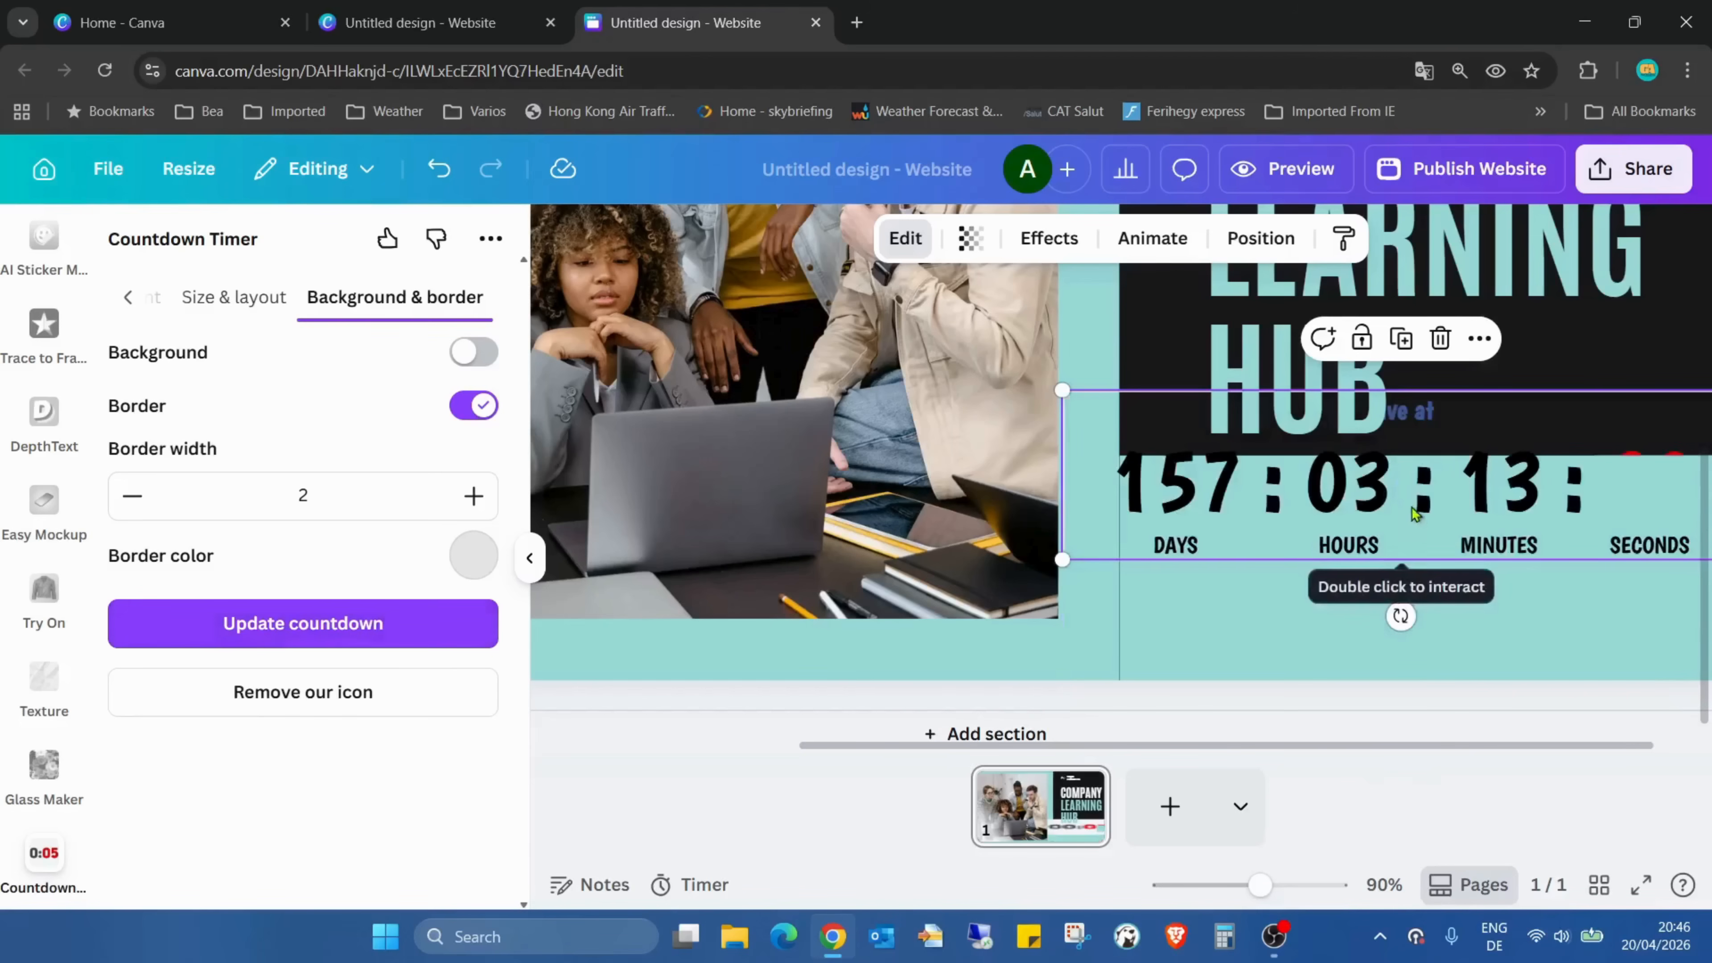
pyautogui.moveTo(1418, 513); pyautogui.dragTo(1406, 600)
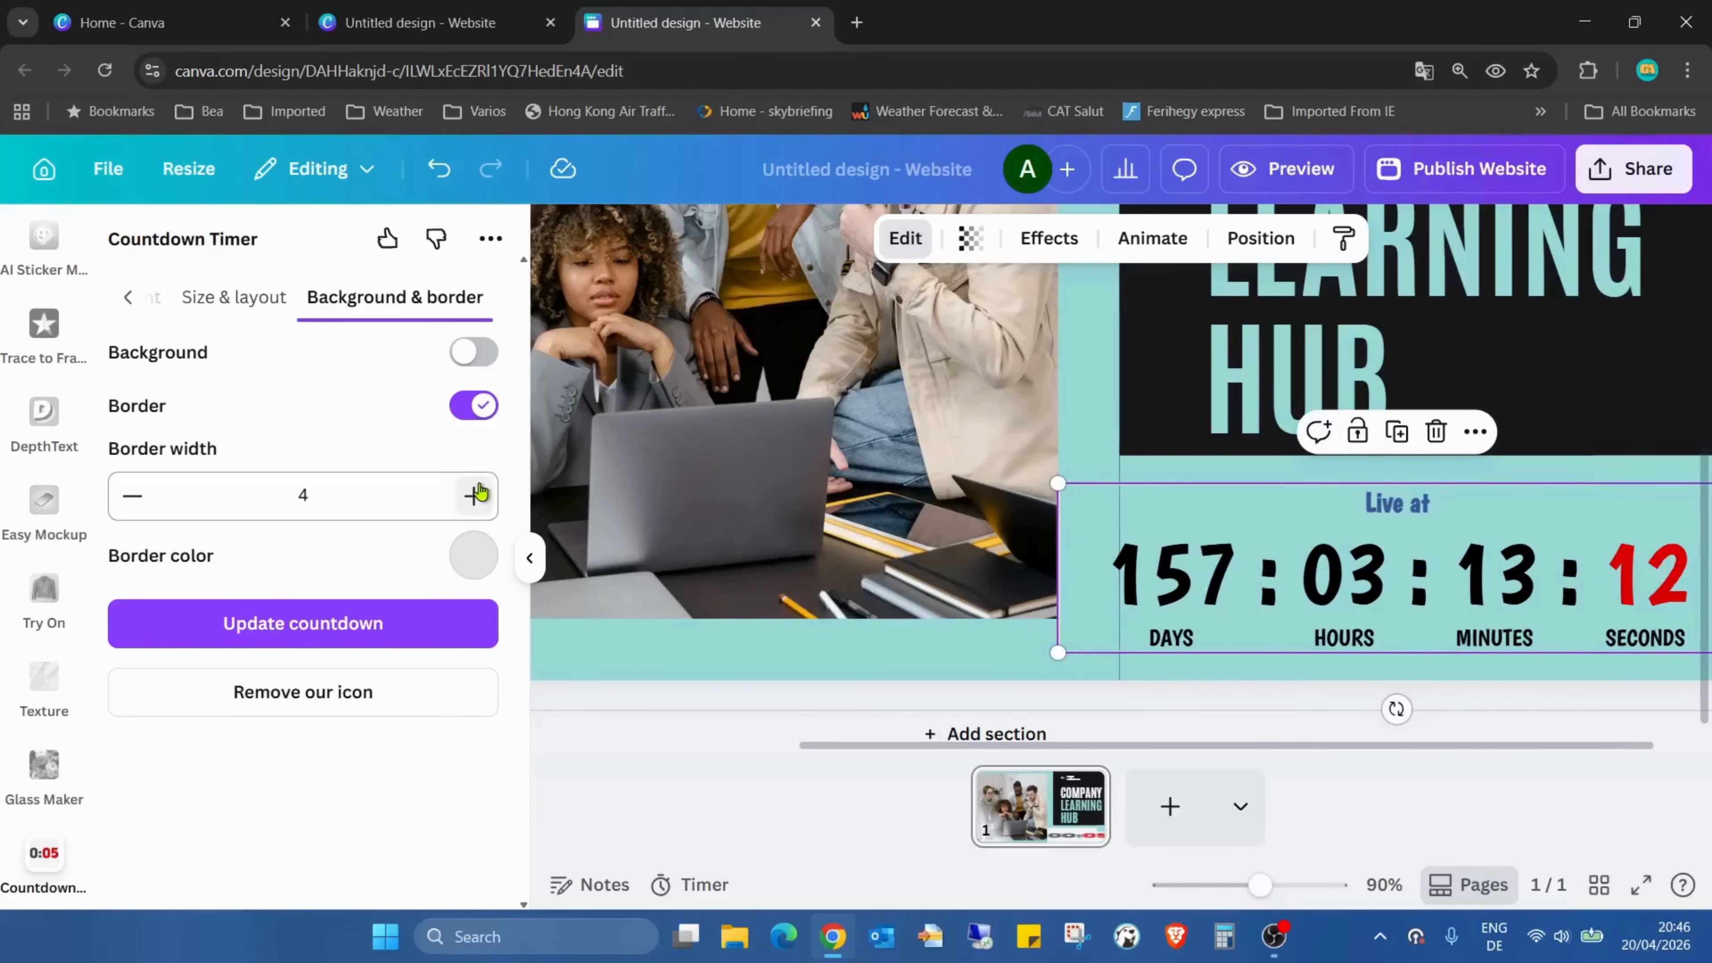
# Set the countdown's border width to 5 and its border color to black (#000000), and update the countdown
pyautogui.click(481, 568)
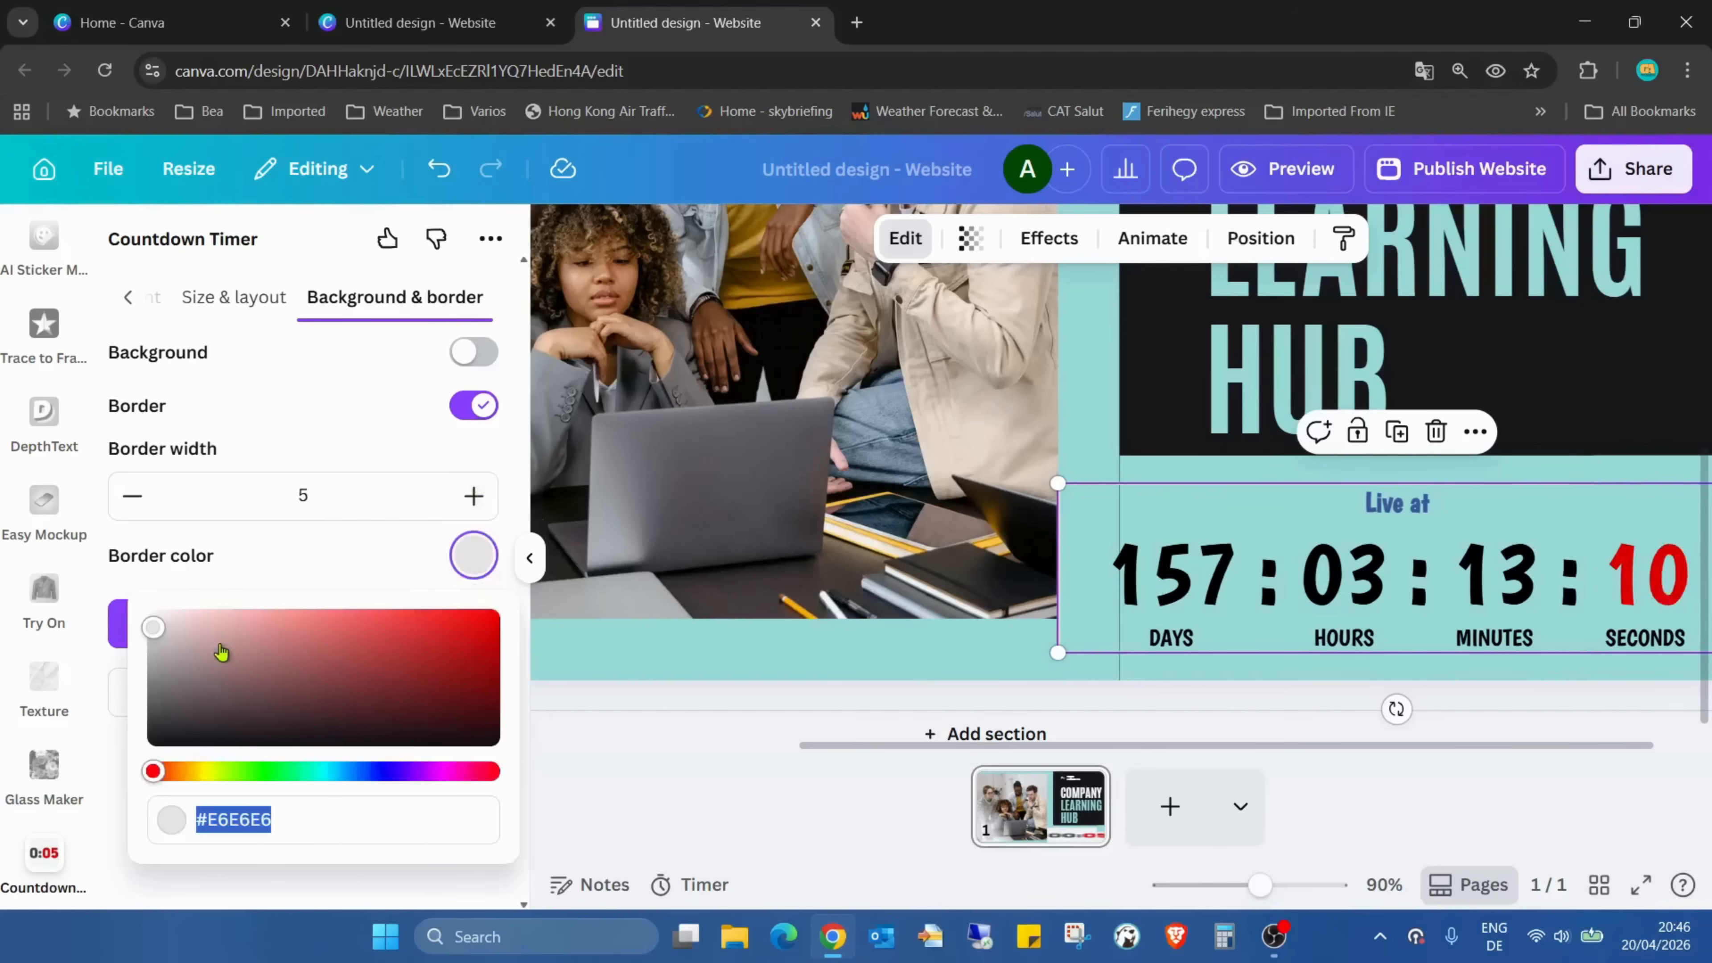
pyautogui.moveTo(165, 632); pyautogui.dragTo(114, 771)
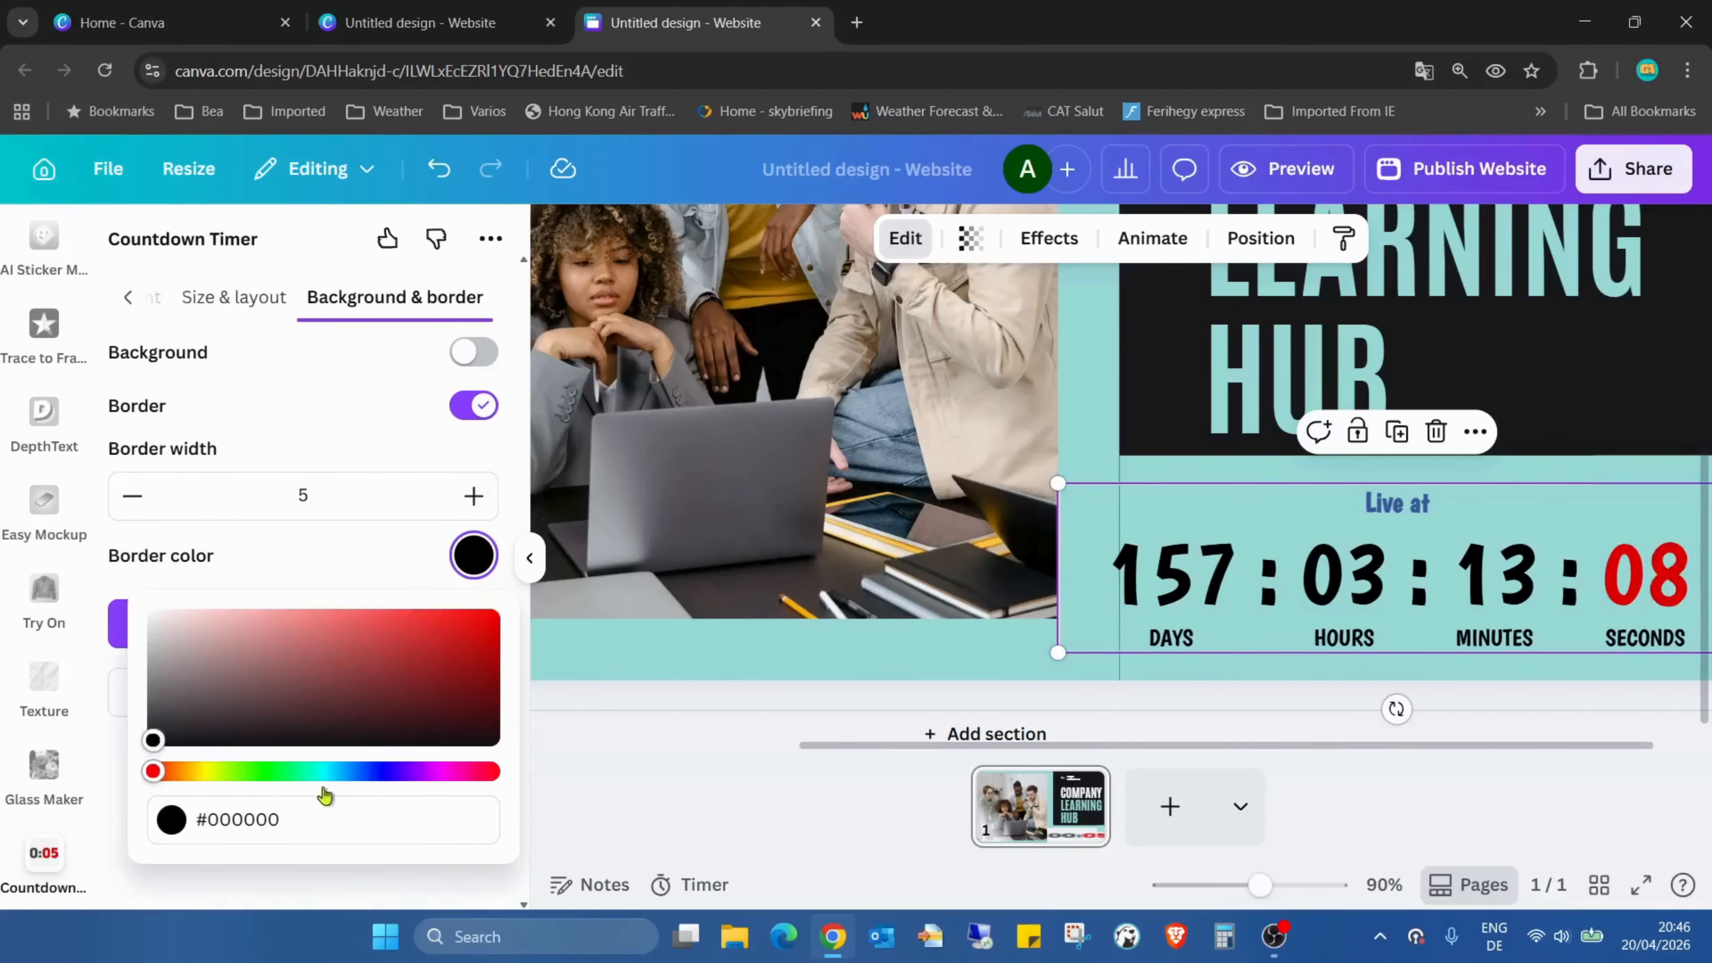
pyautogui.click(413, 449)
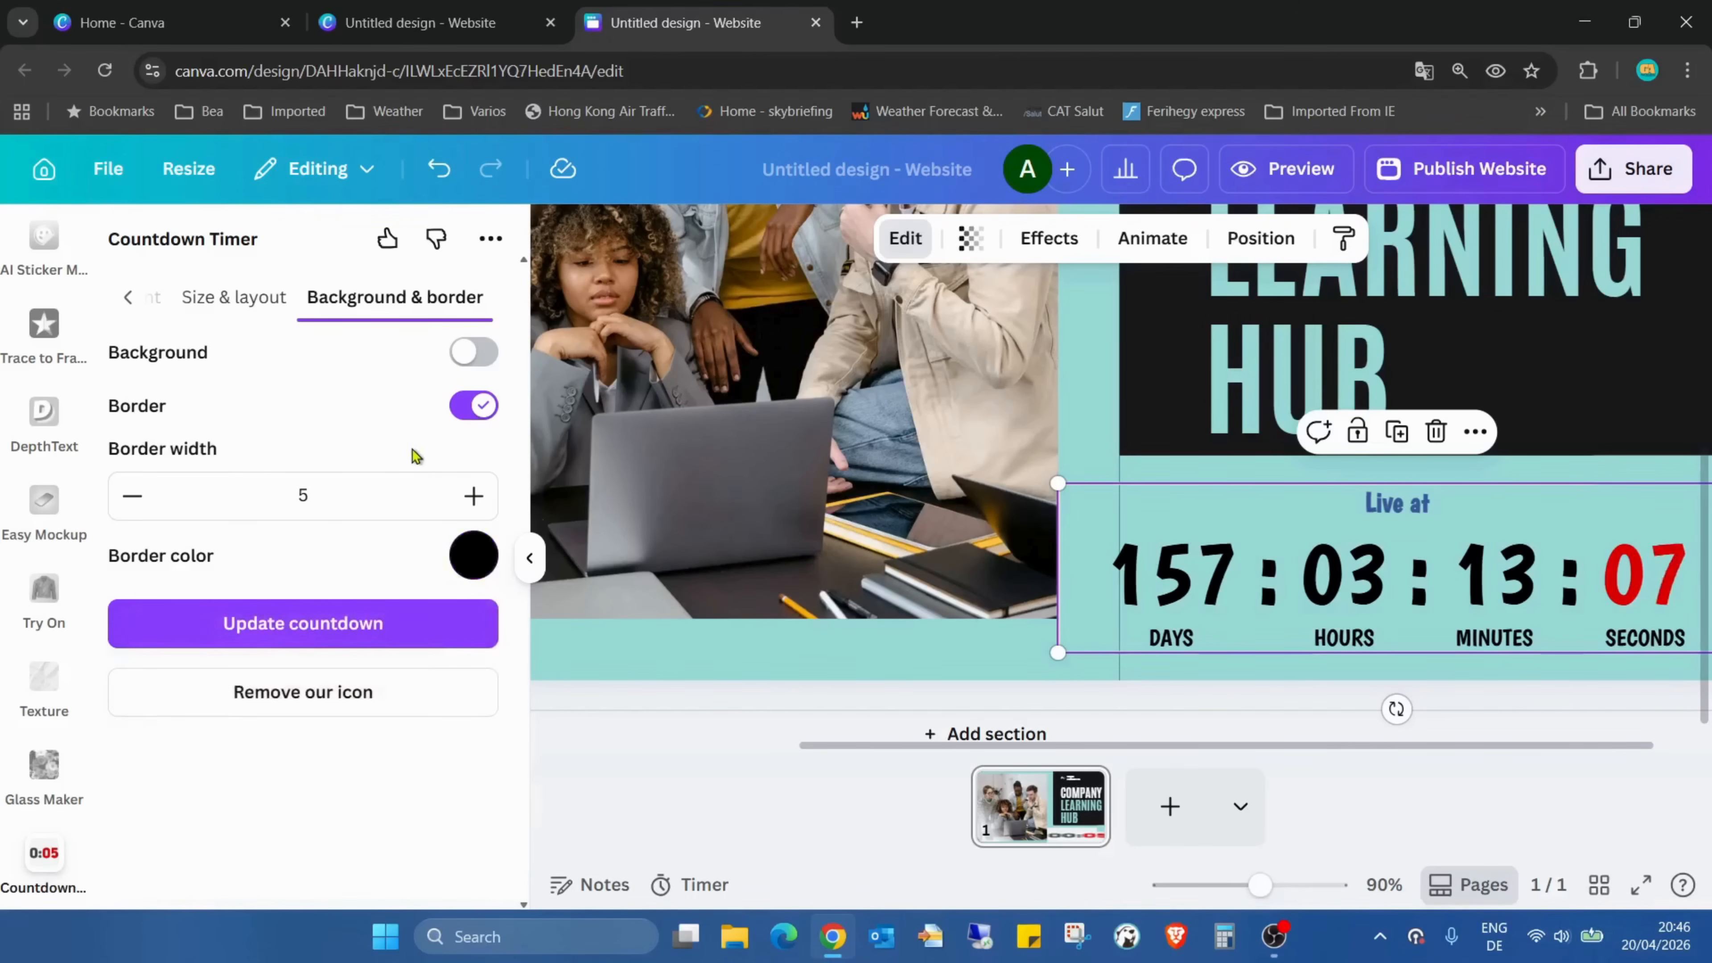
pyautogui.click(418, 624)
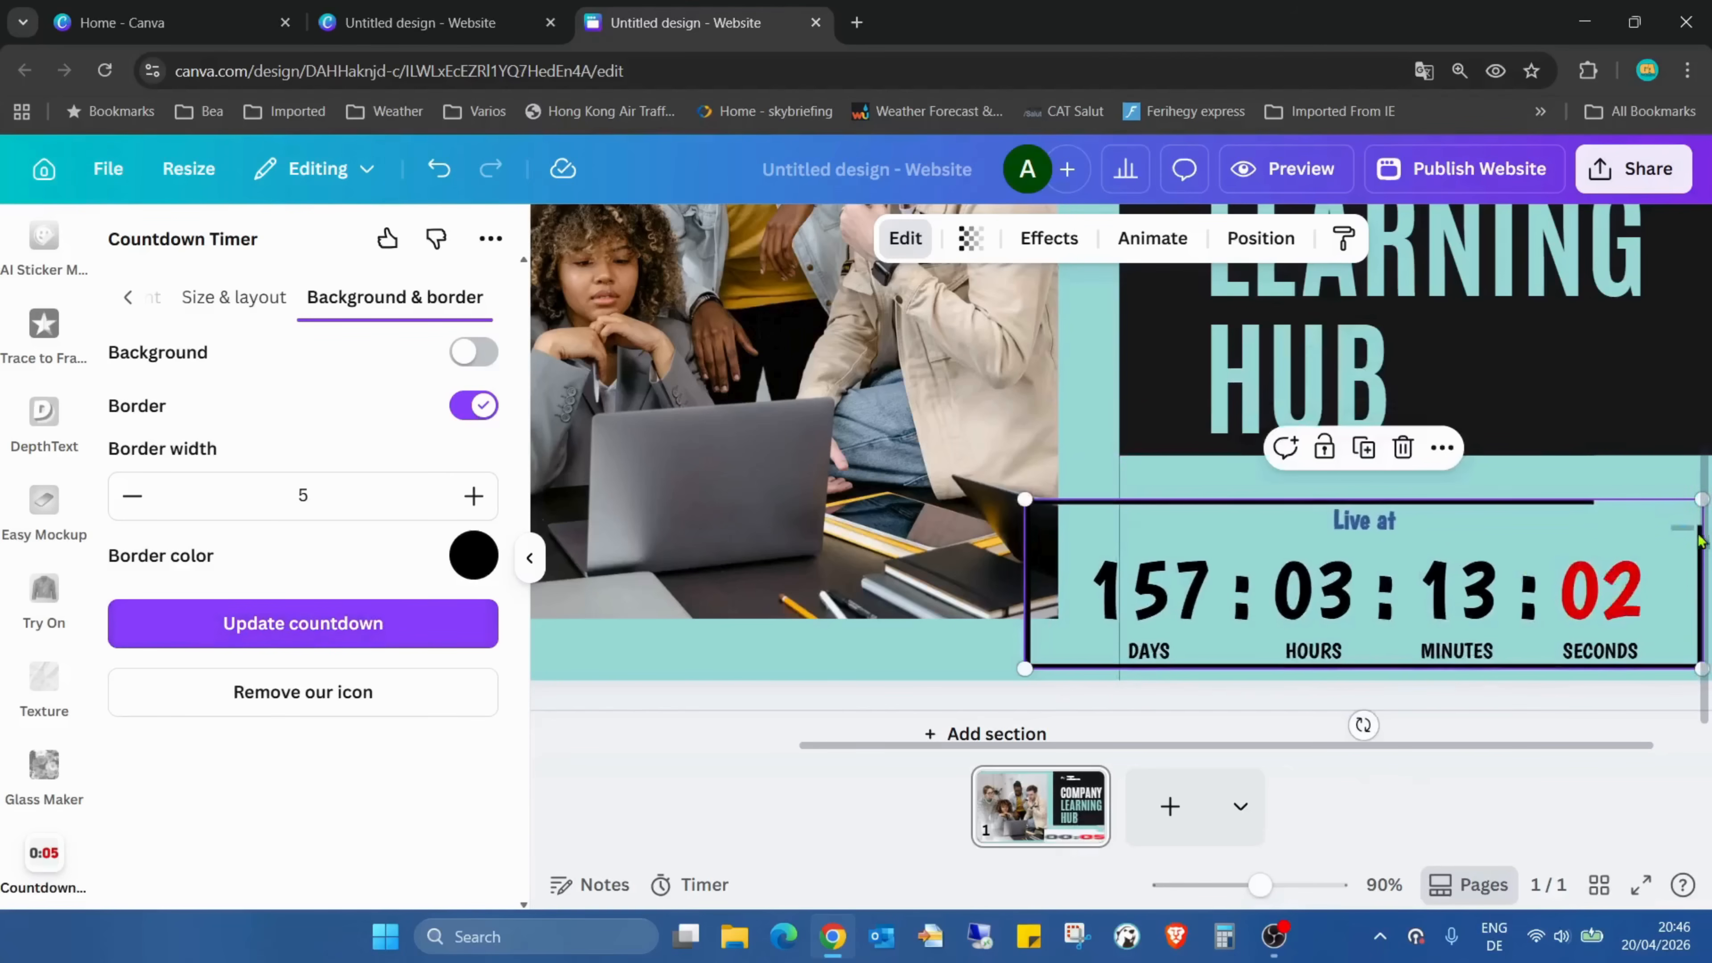
# Resize and reposition the bordered countdown so it fits within the teal block below the heading
pyautogui.moveTo(1613, 555); pyautogui.dragTo(1534, 587)
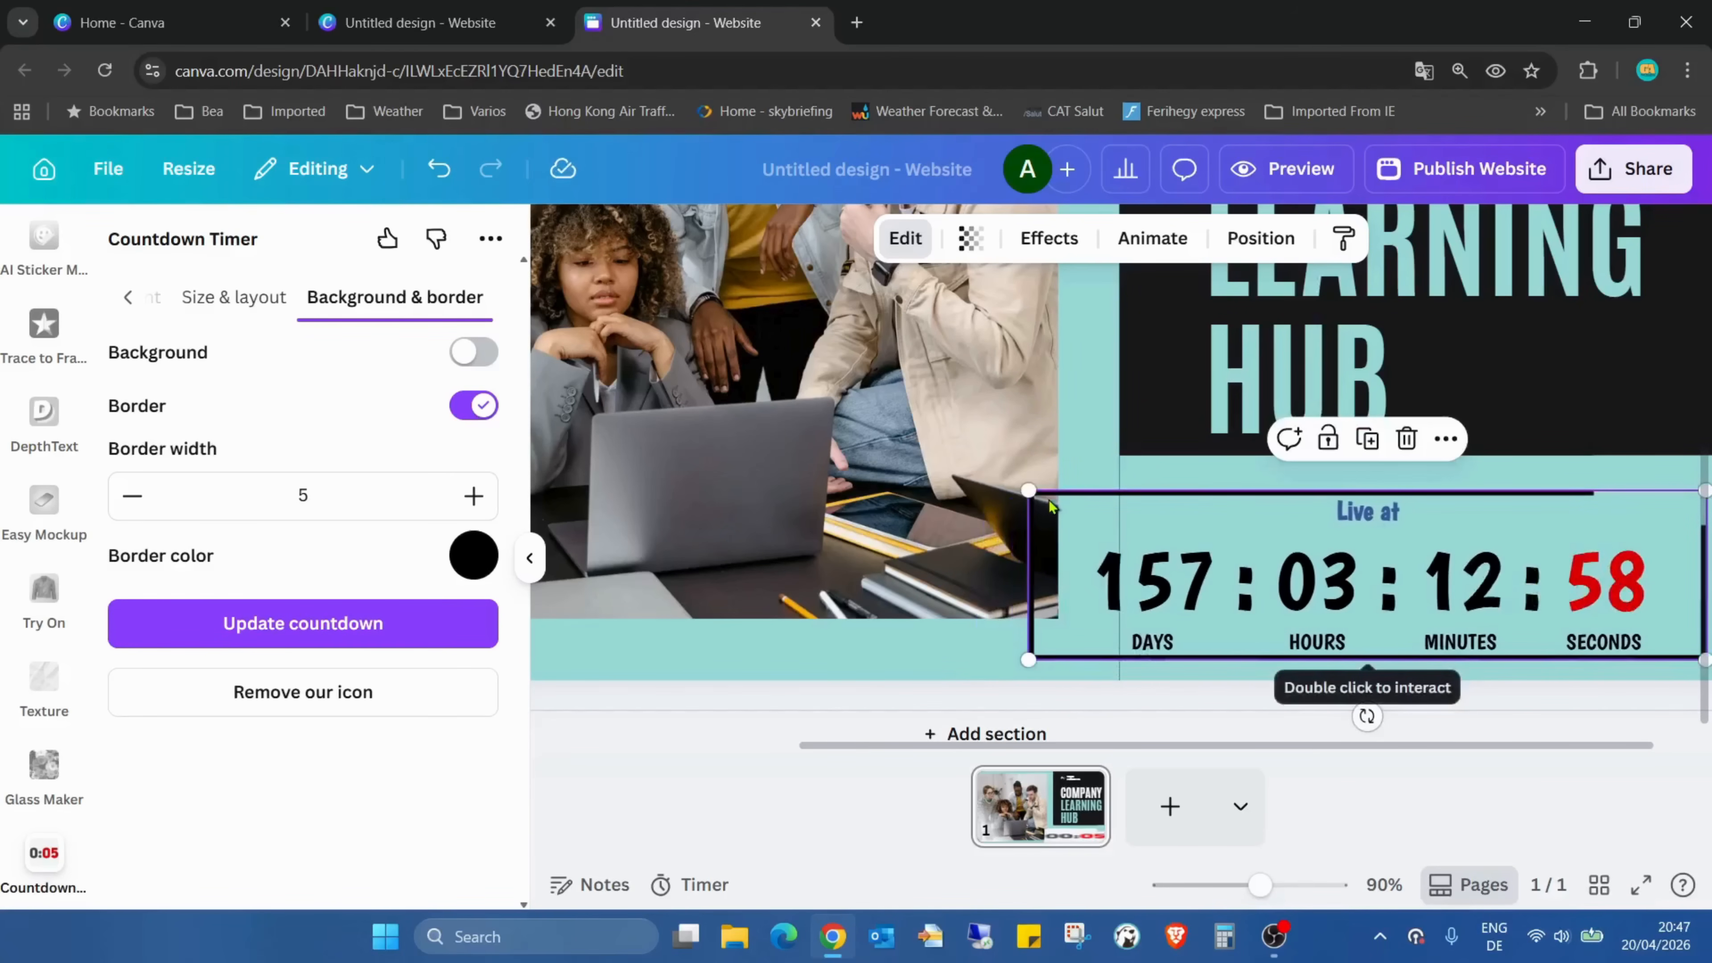
pyautogui.moveTo(1457, 589)
pyautogui.mouseDown()
pyautogui.moveTo(1300, 629)
pyautogui.moveTo(1320, 589)
pyautogui.moveTo(1463, 580)
pyautogui.mouseUp()
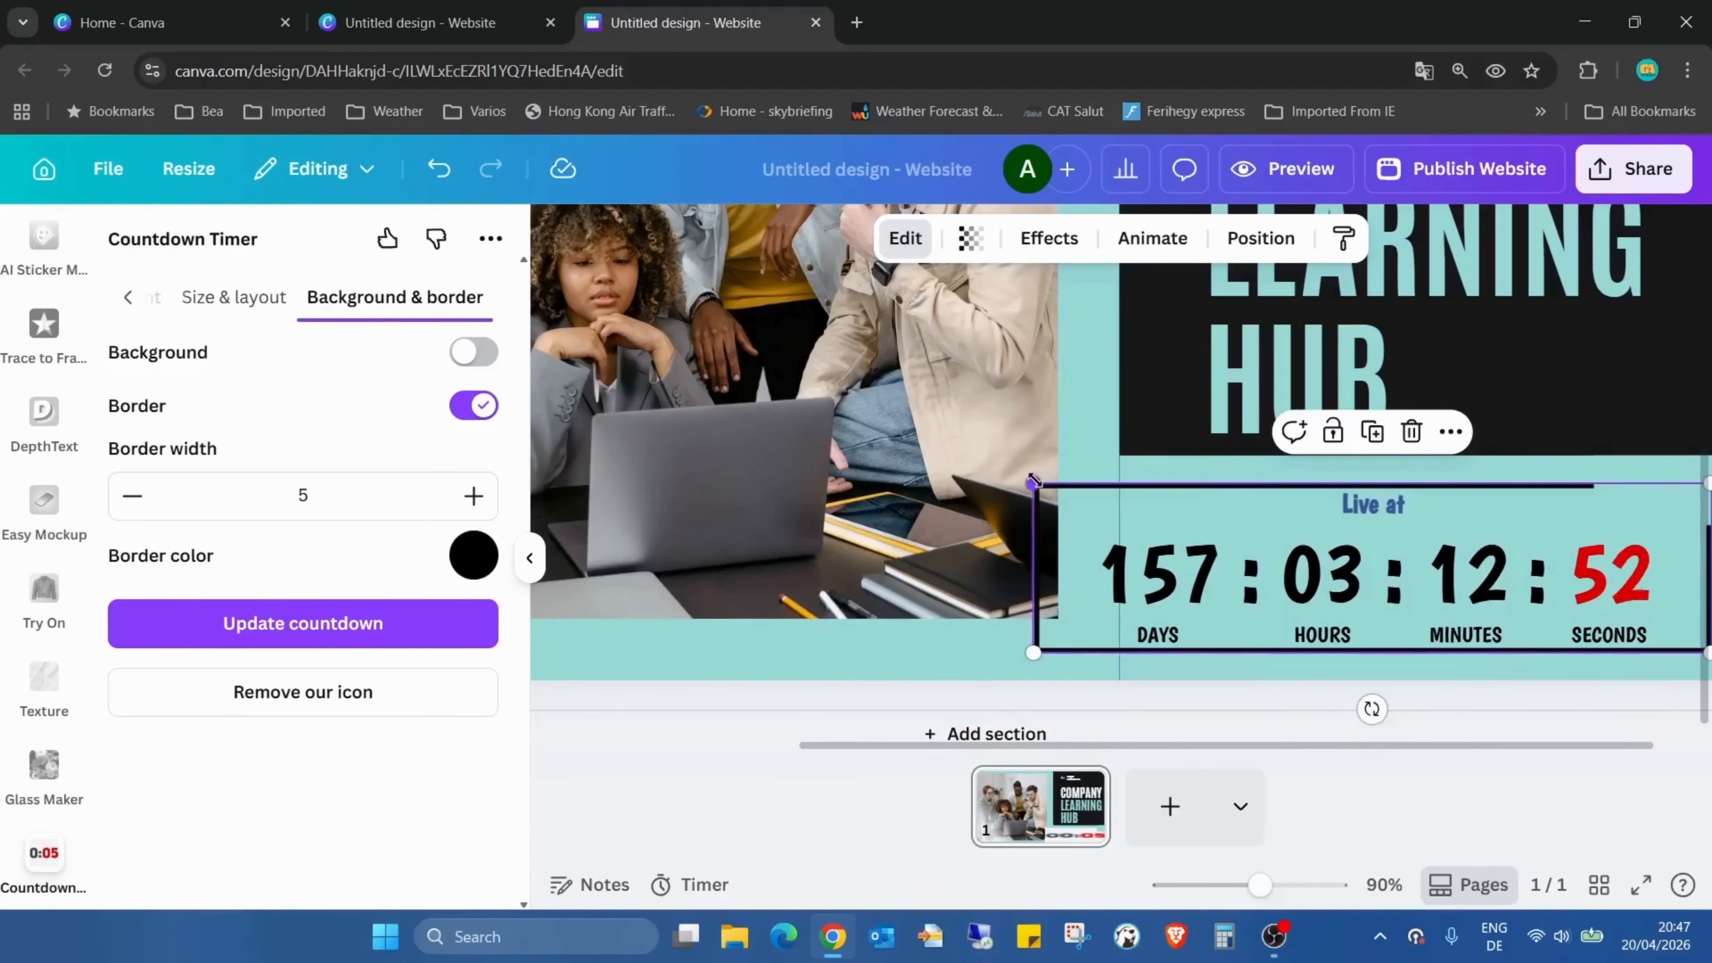
pyautogui.moveTo(1033, 483); pyautogui.dragTo(1119, 505)
pyautogui.moveTo(1312, 747); pyautogui.dragTo(1504, 747)
pyautogui.moveTo(1386, 597); pyautogui.dragTo(1362, 578)
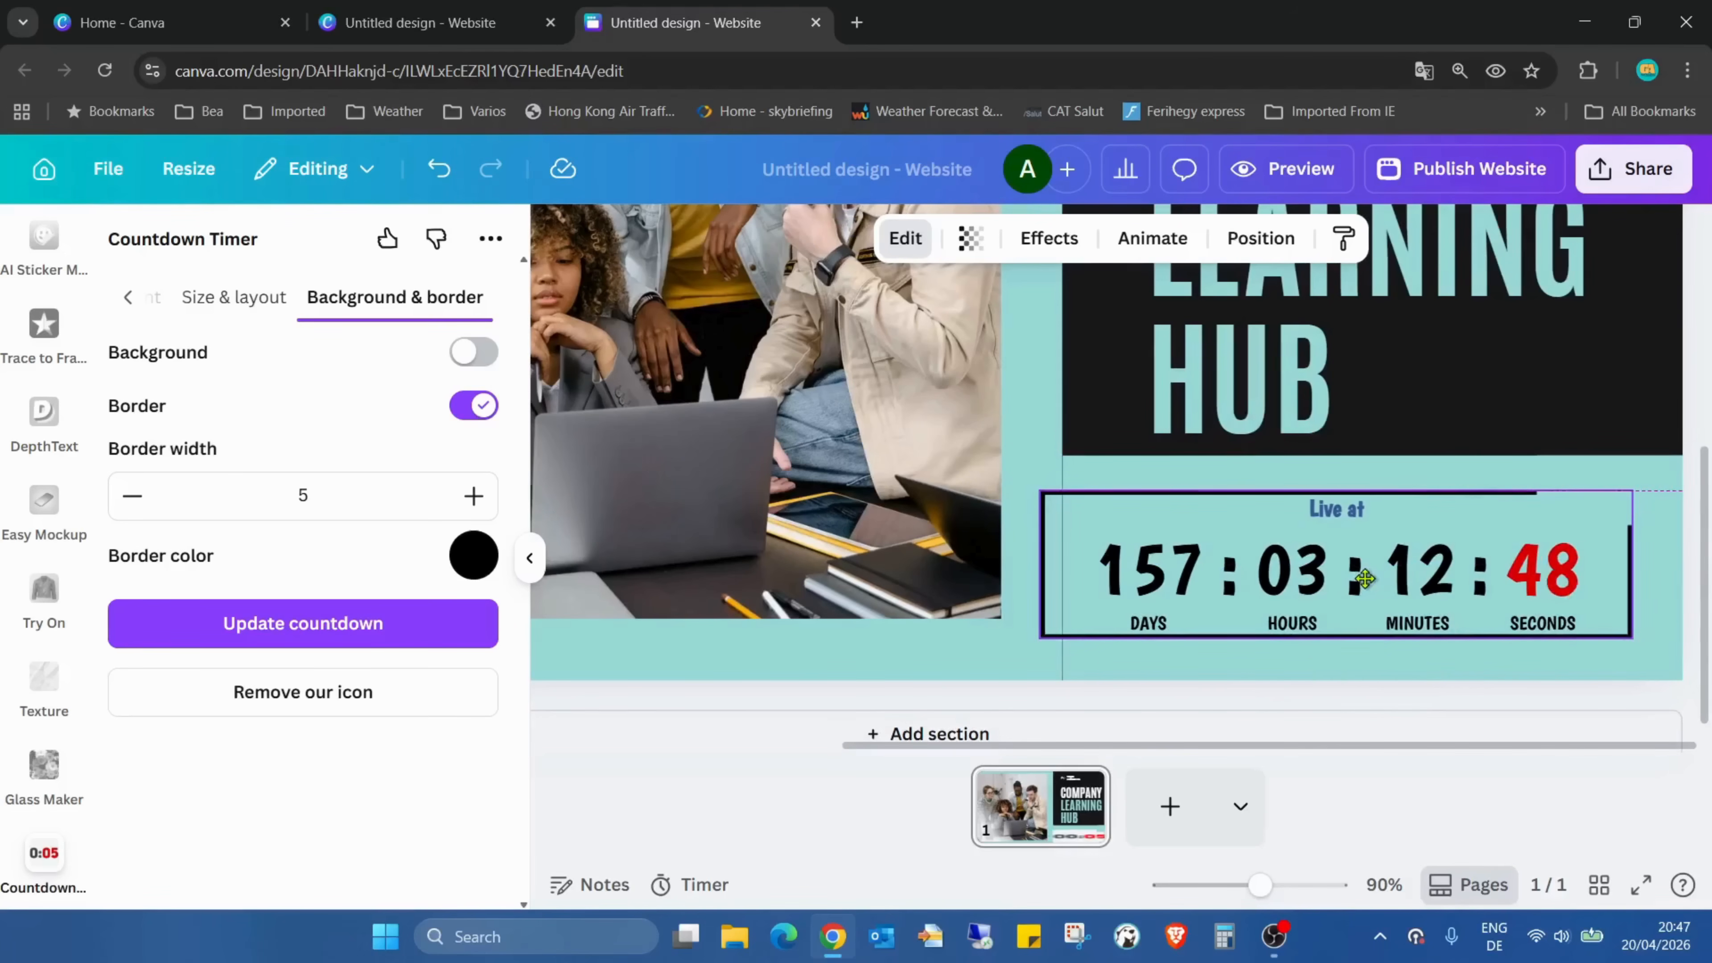
pyautogui.moveTo(1631, 638); pyautogui.dragTo(1670, 649)
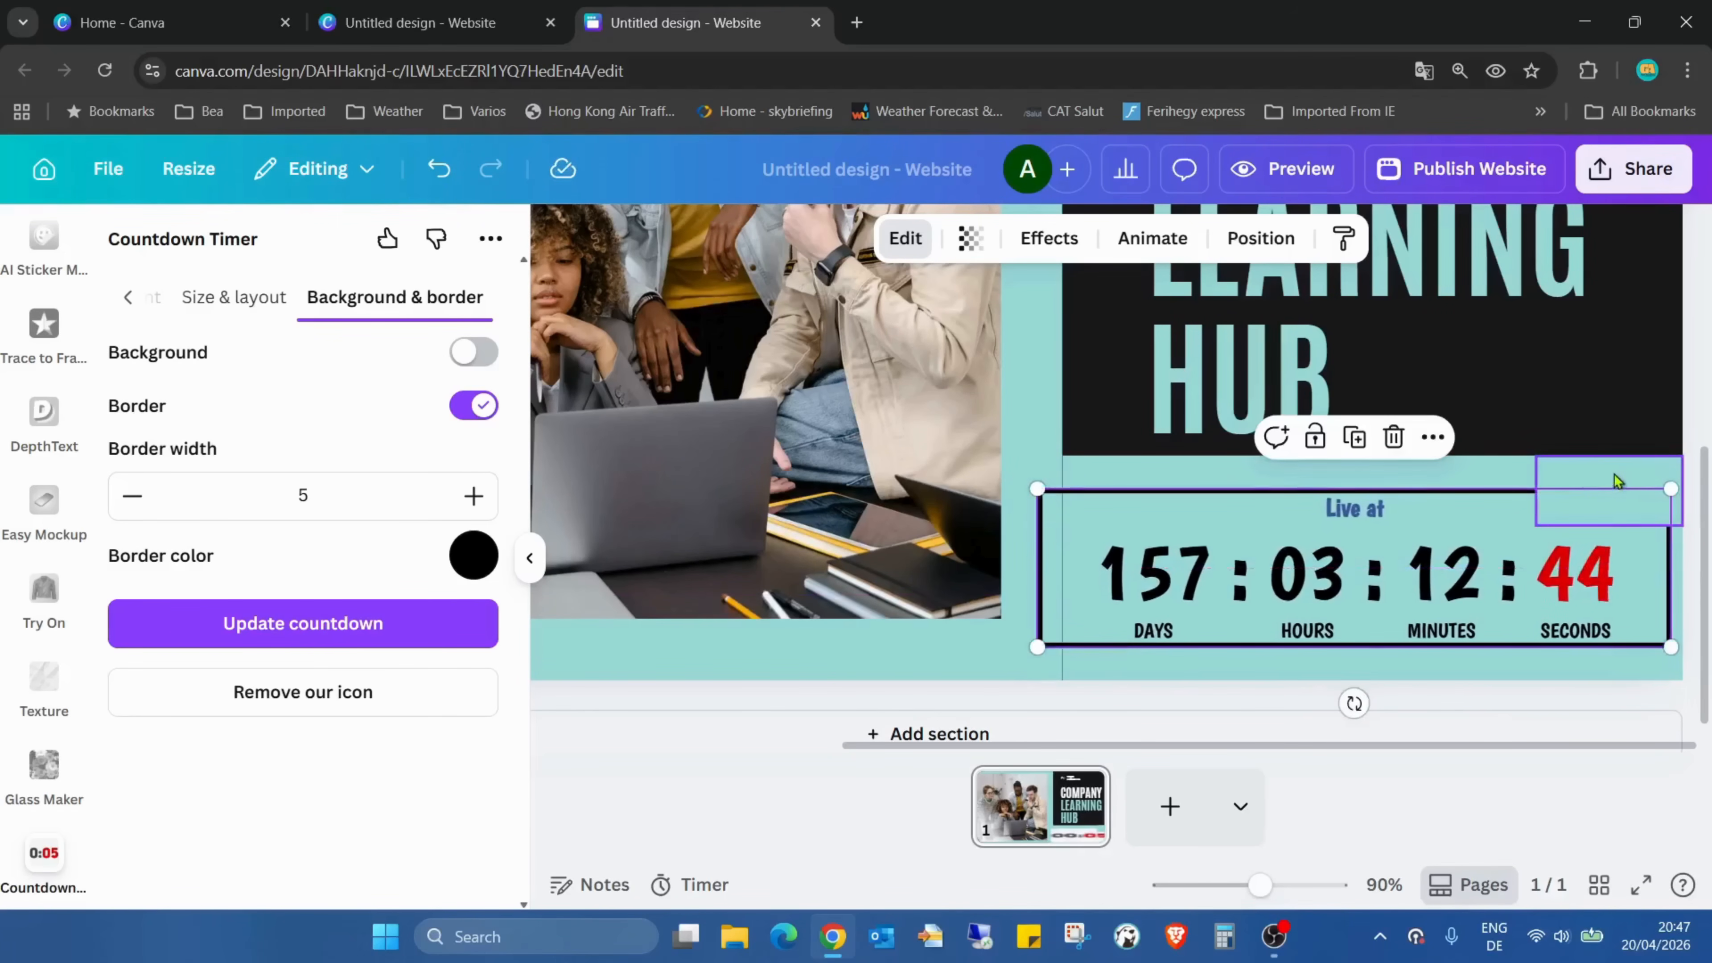
# Move the teal cover shape off the countdown's border, placing it over the TickCounter icon just inside the upper-right corner
pyautogui.moveTo(1613, 482); pyautogui.dragTo(1581, 511)
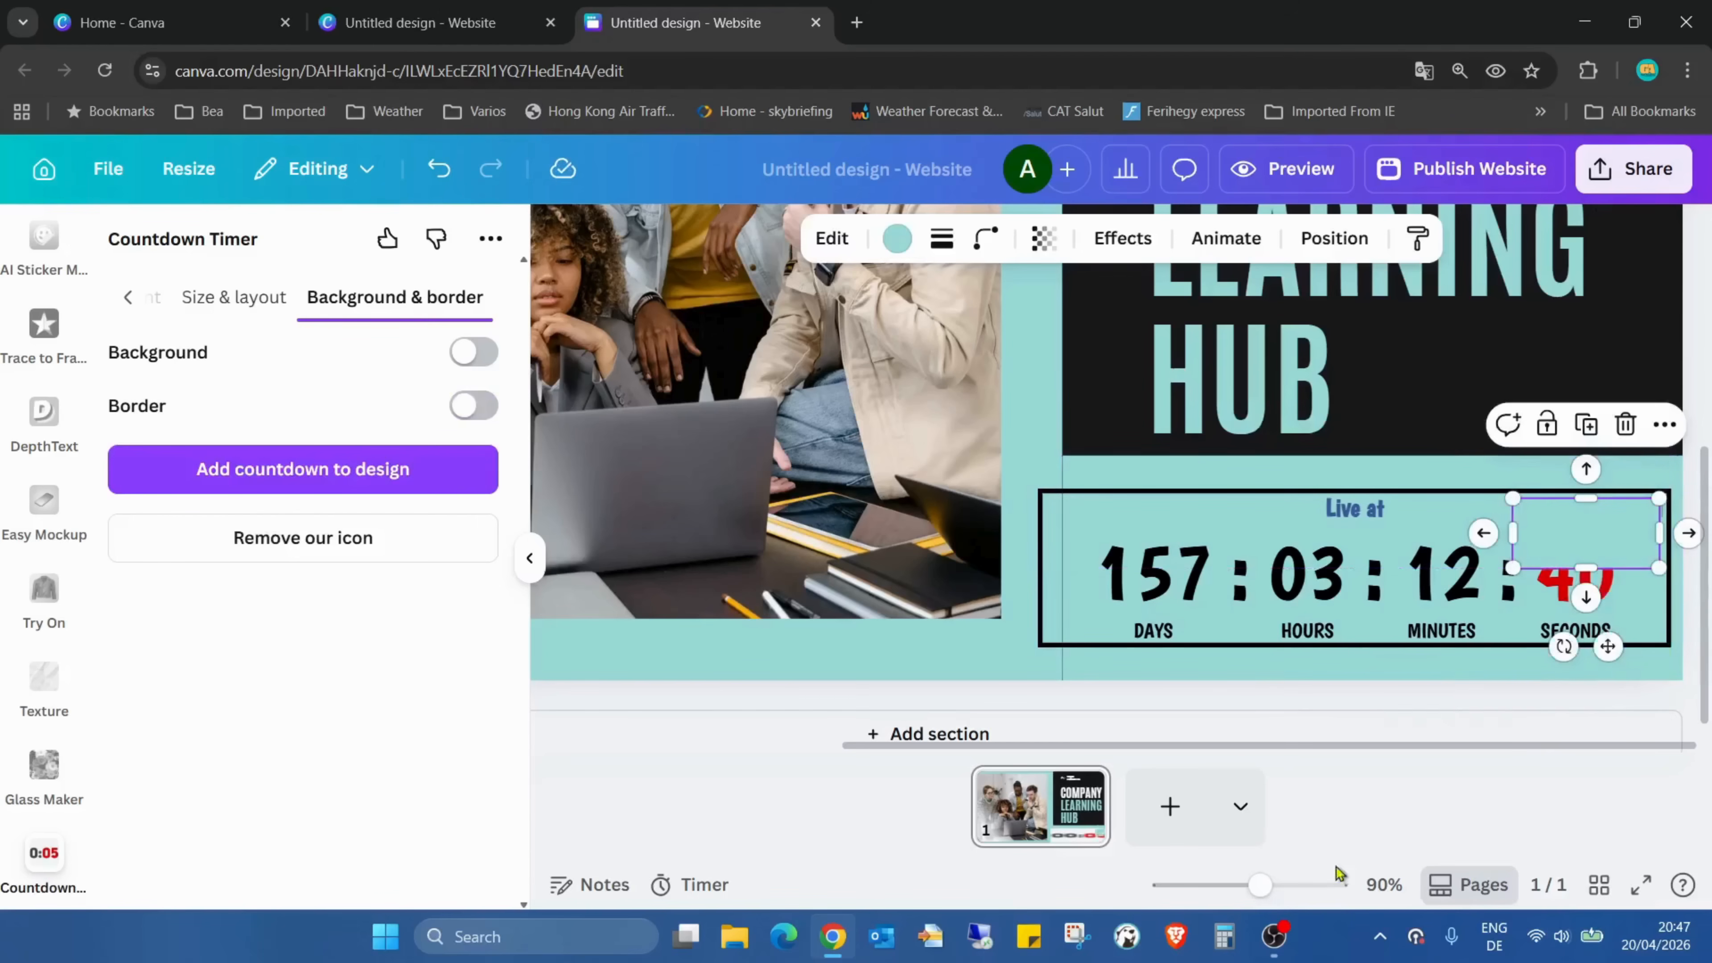
pyautogui.moveTo(1259, 885); pyautogui.dragTo(1290, 885)
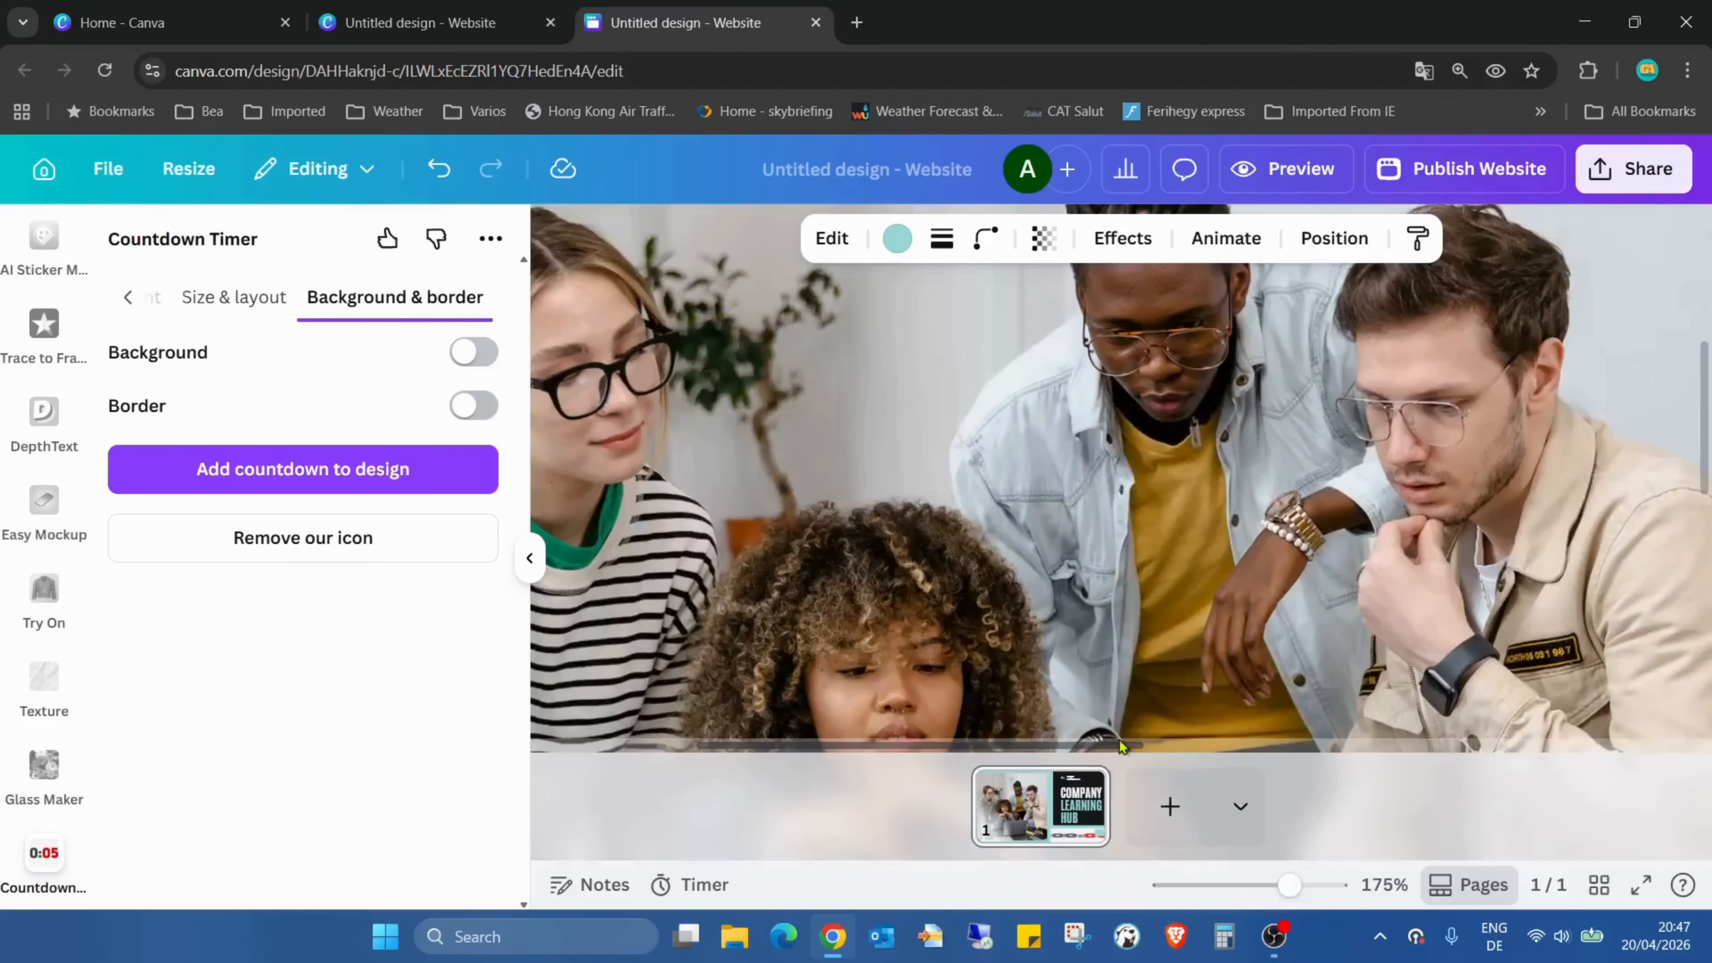
pyautogui.moveTo(984, 748); pyautogui.dragTo(1642, 756)
pyautogui.scroll(-4, 1529, 537)
pyautogui.scroll(-6, 1531, 533)
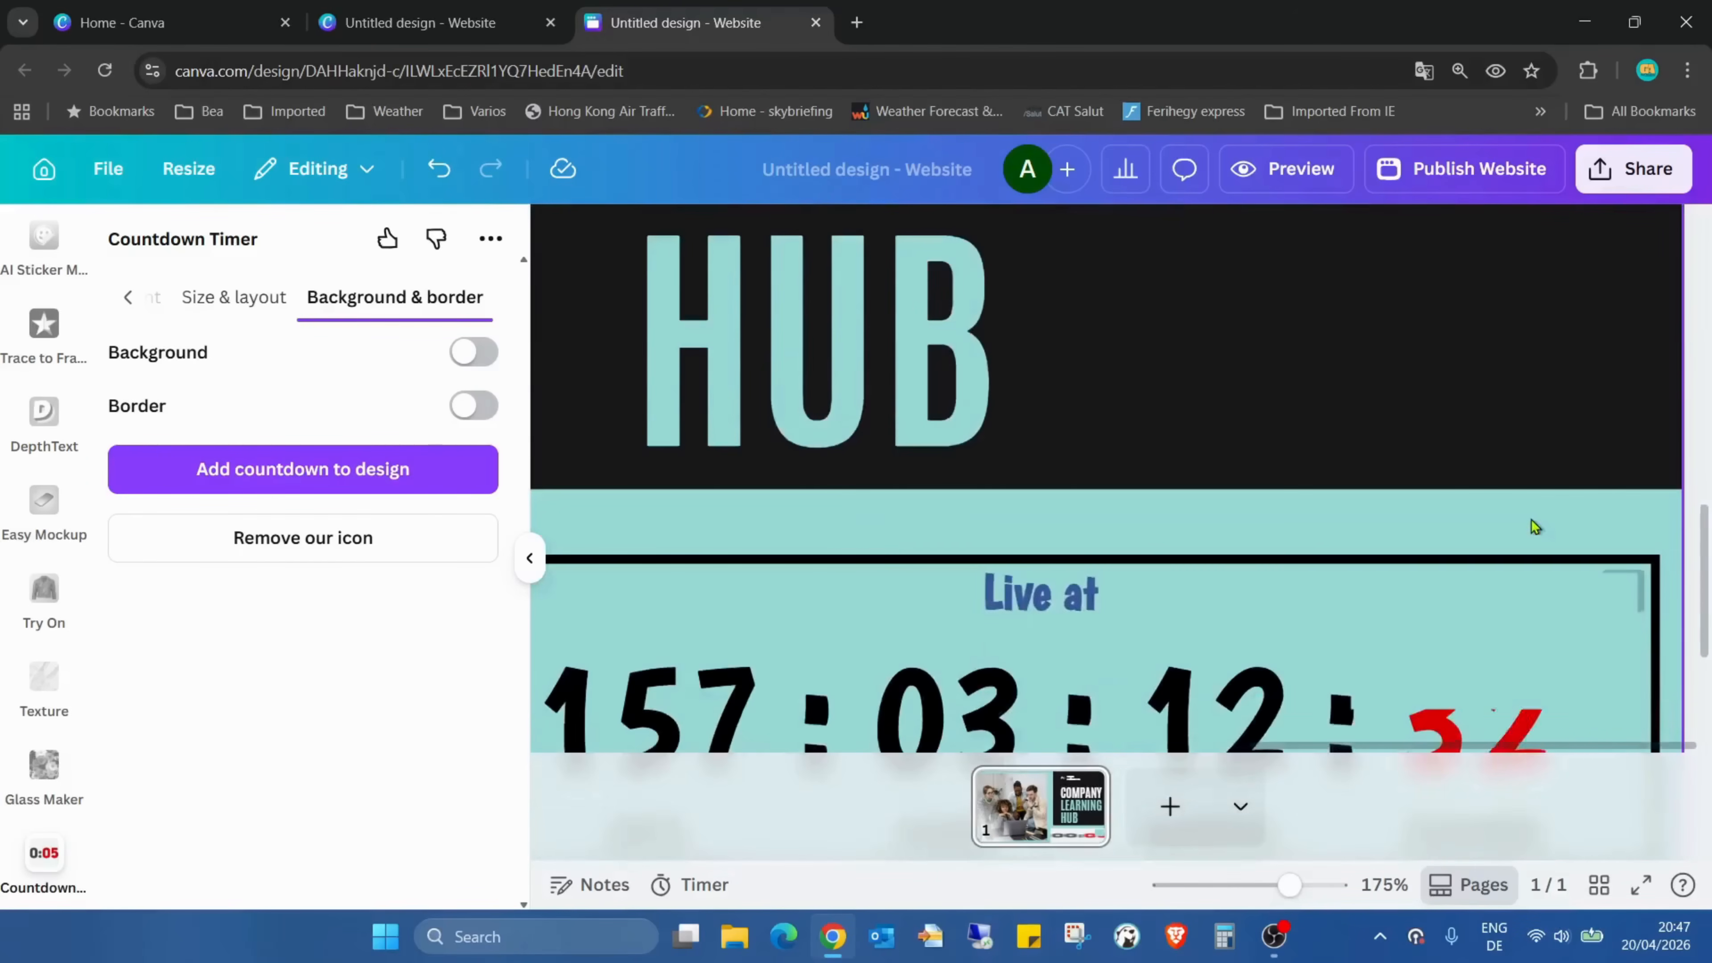
pyautogui.click(1563, 432)
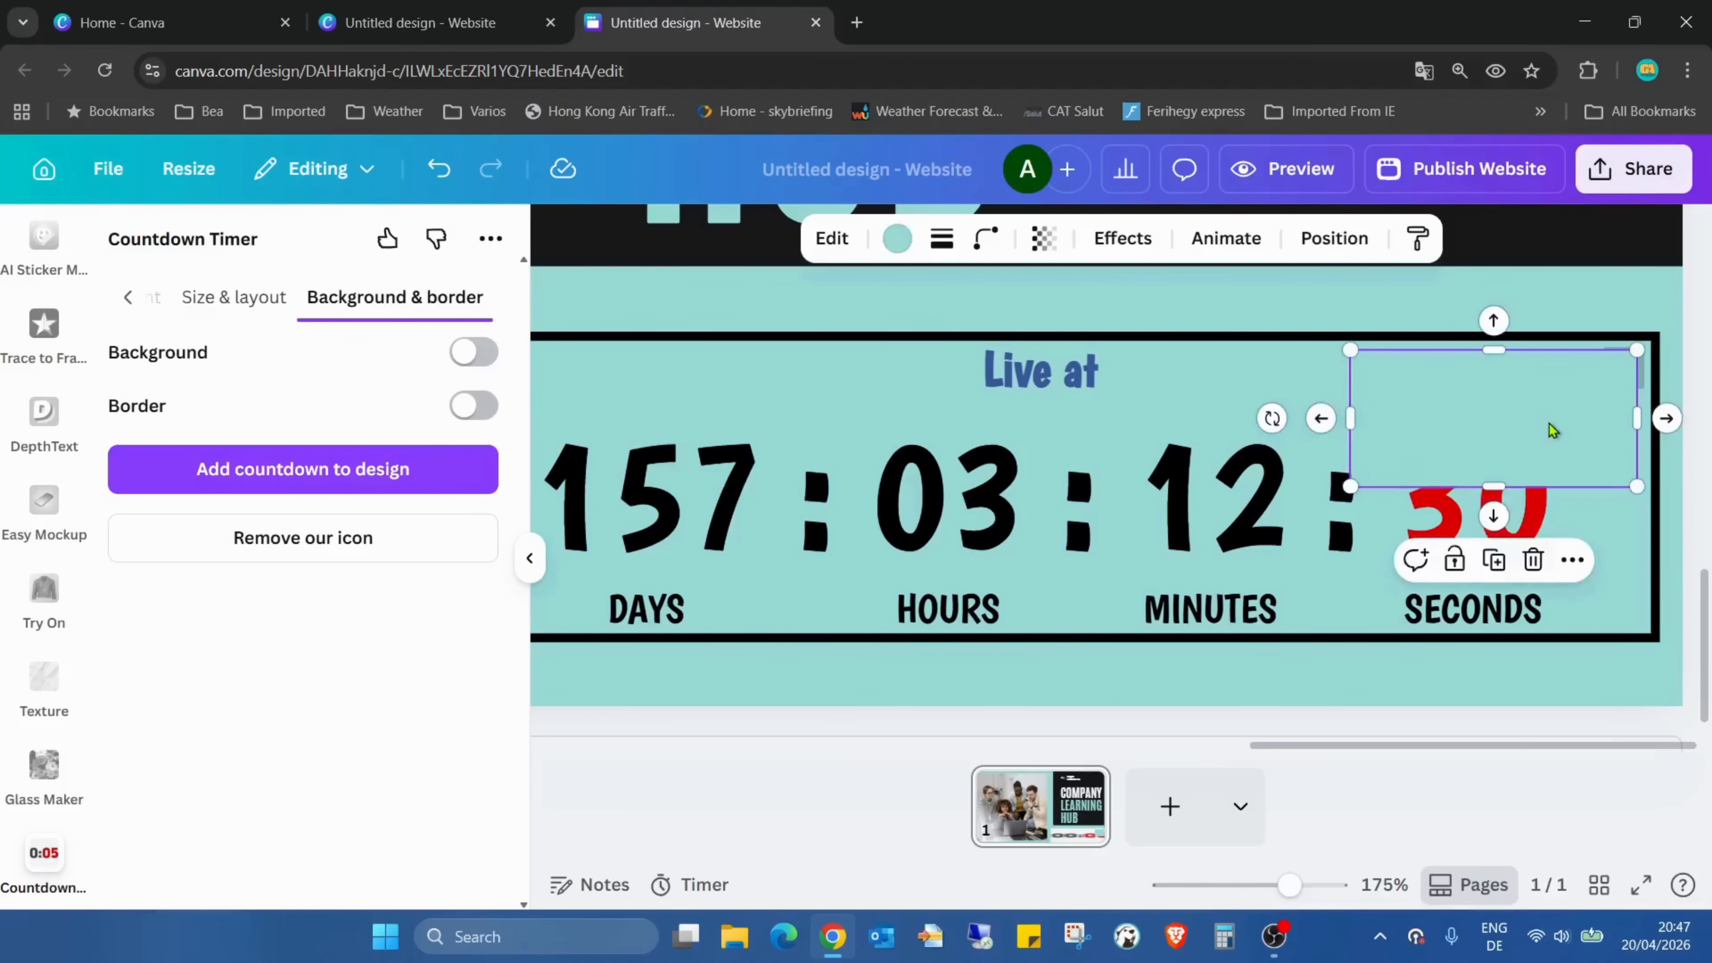
pyautogui.click(1550, 425)
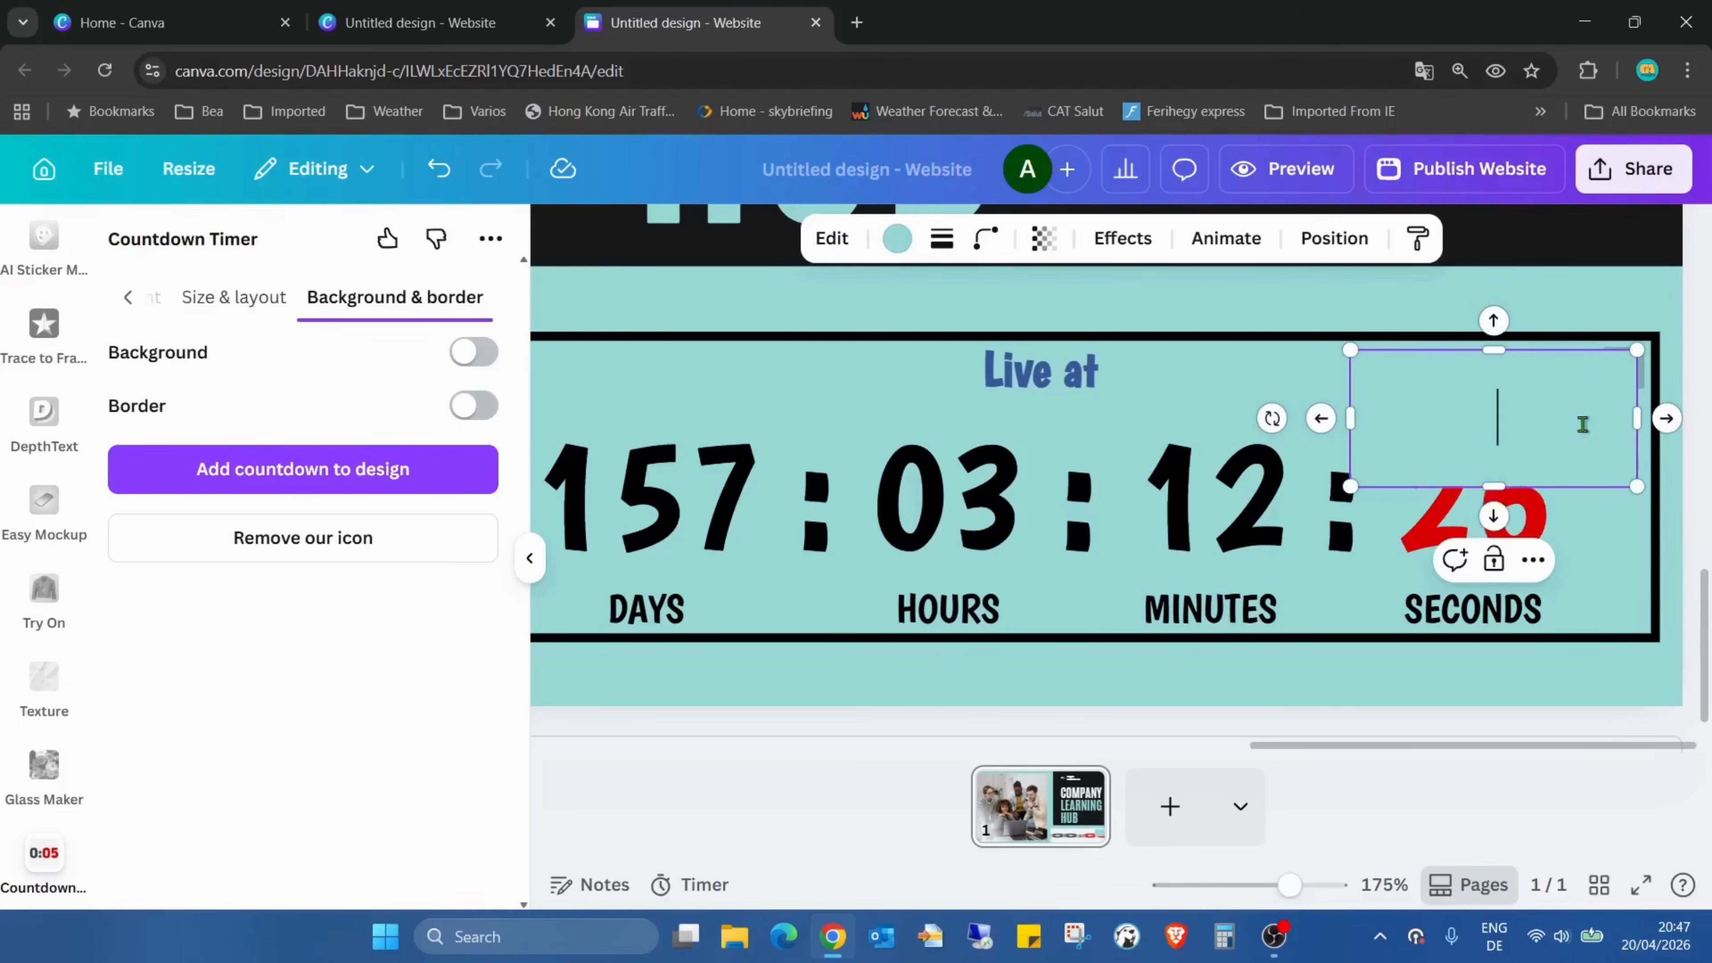
pyautogui.click(1630, 530)
pyautogui.click(1575, 435)
pyautogui.press('Right')
pyautogui.press('Right')
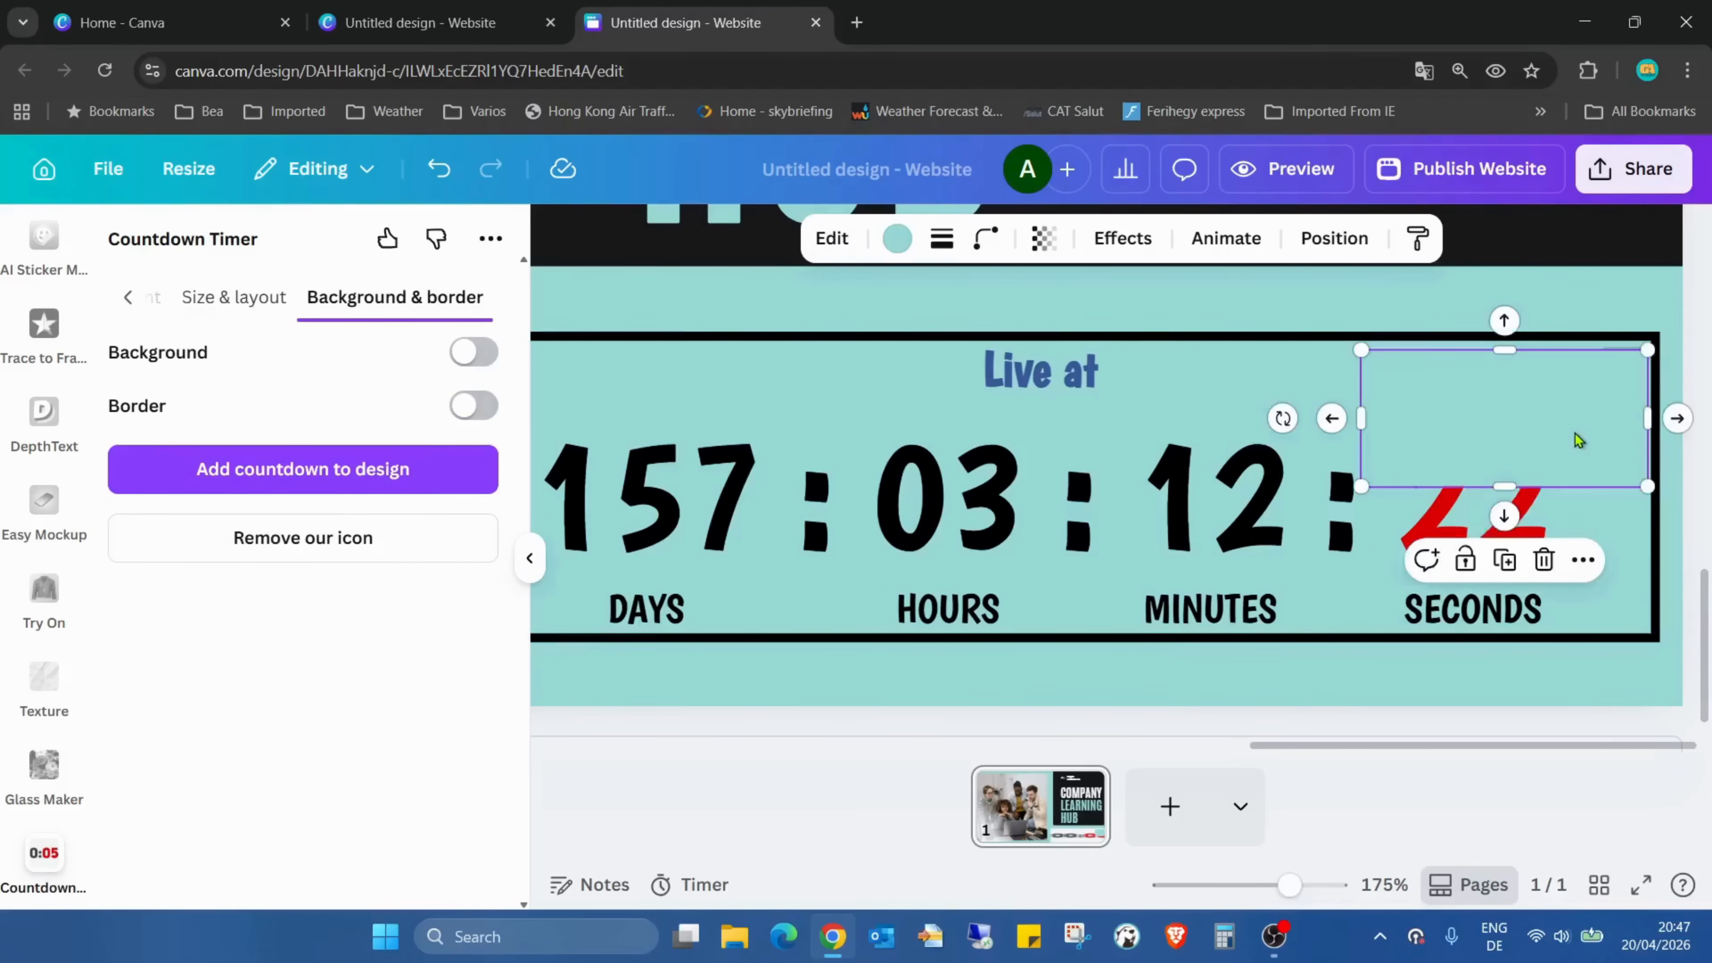
pyautogui.press('Up')
pyautogui.press('Up')
pyautogui.press('Up')
pyautogui.click(1519, 400)
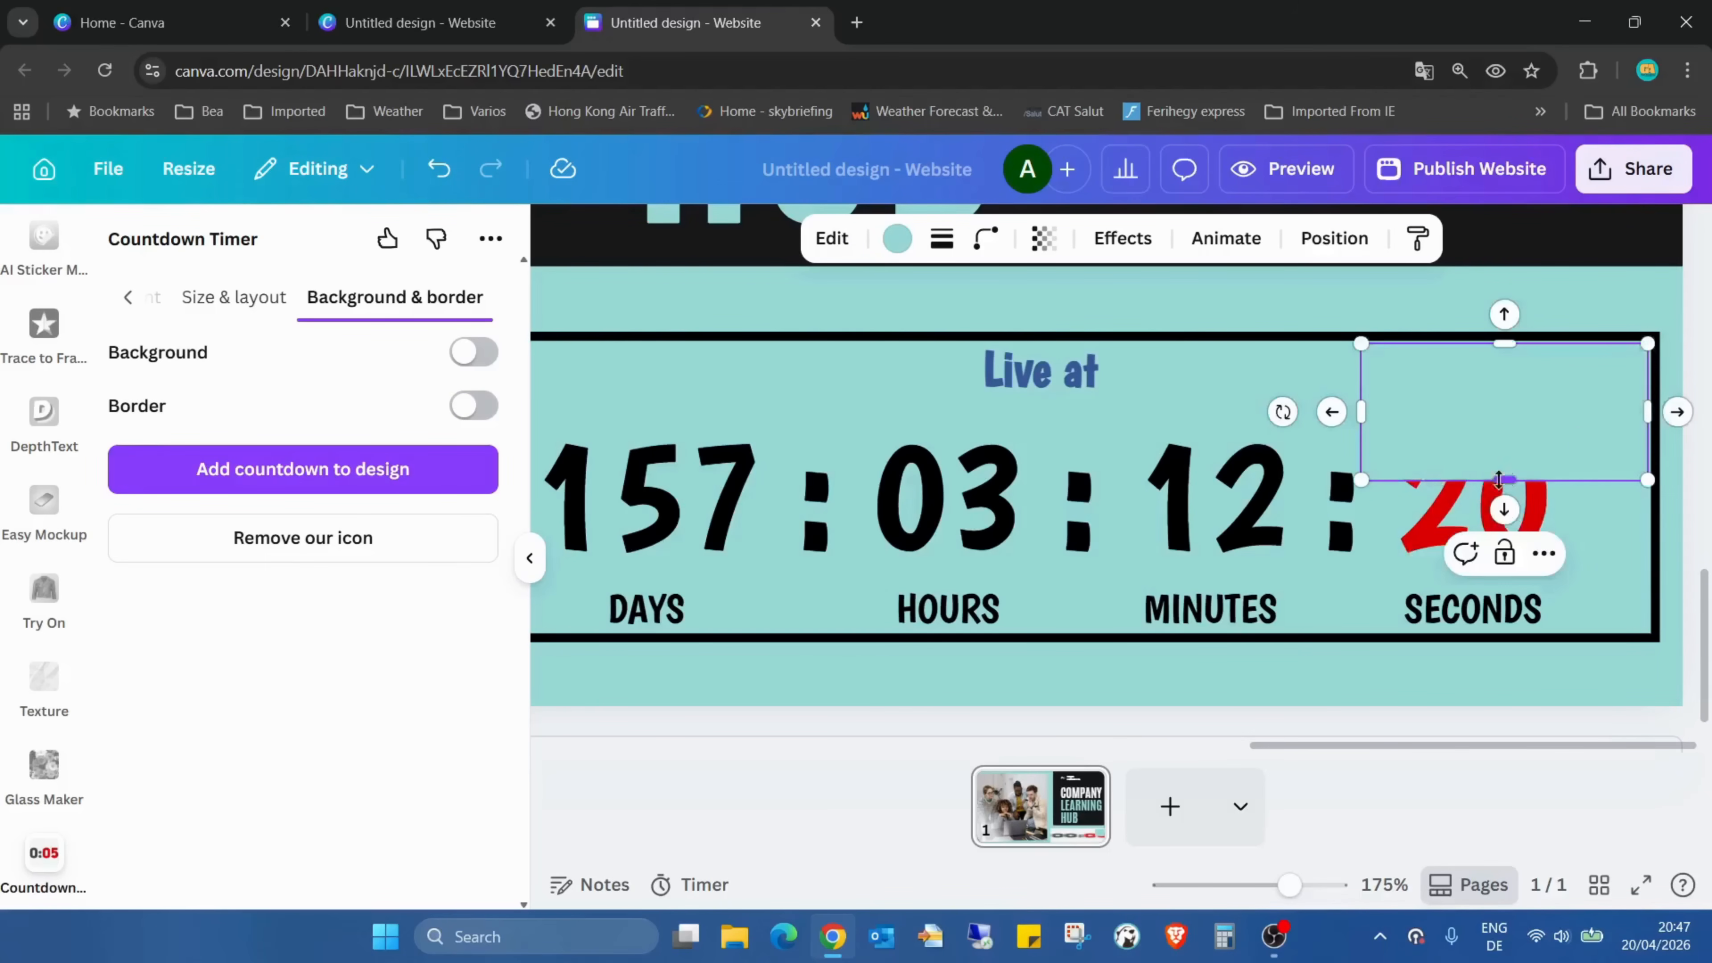
# Shrink the teal cover shape in height and width so it hides only the TickCounter icon and clears the seconds digits
pyautogui.moveTo(1503, 480); pyautogui.dragTo(1517, 439)
pyautogui.moveTo(1358, 399); pyautogui.dragTo(1519, 390)
pyautogui.click(1594, 563)
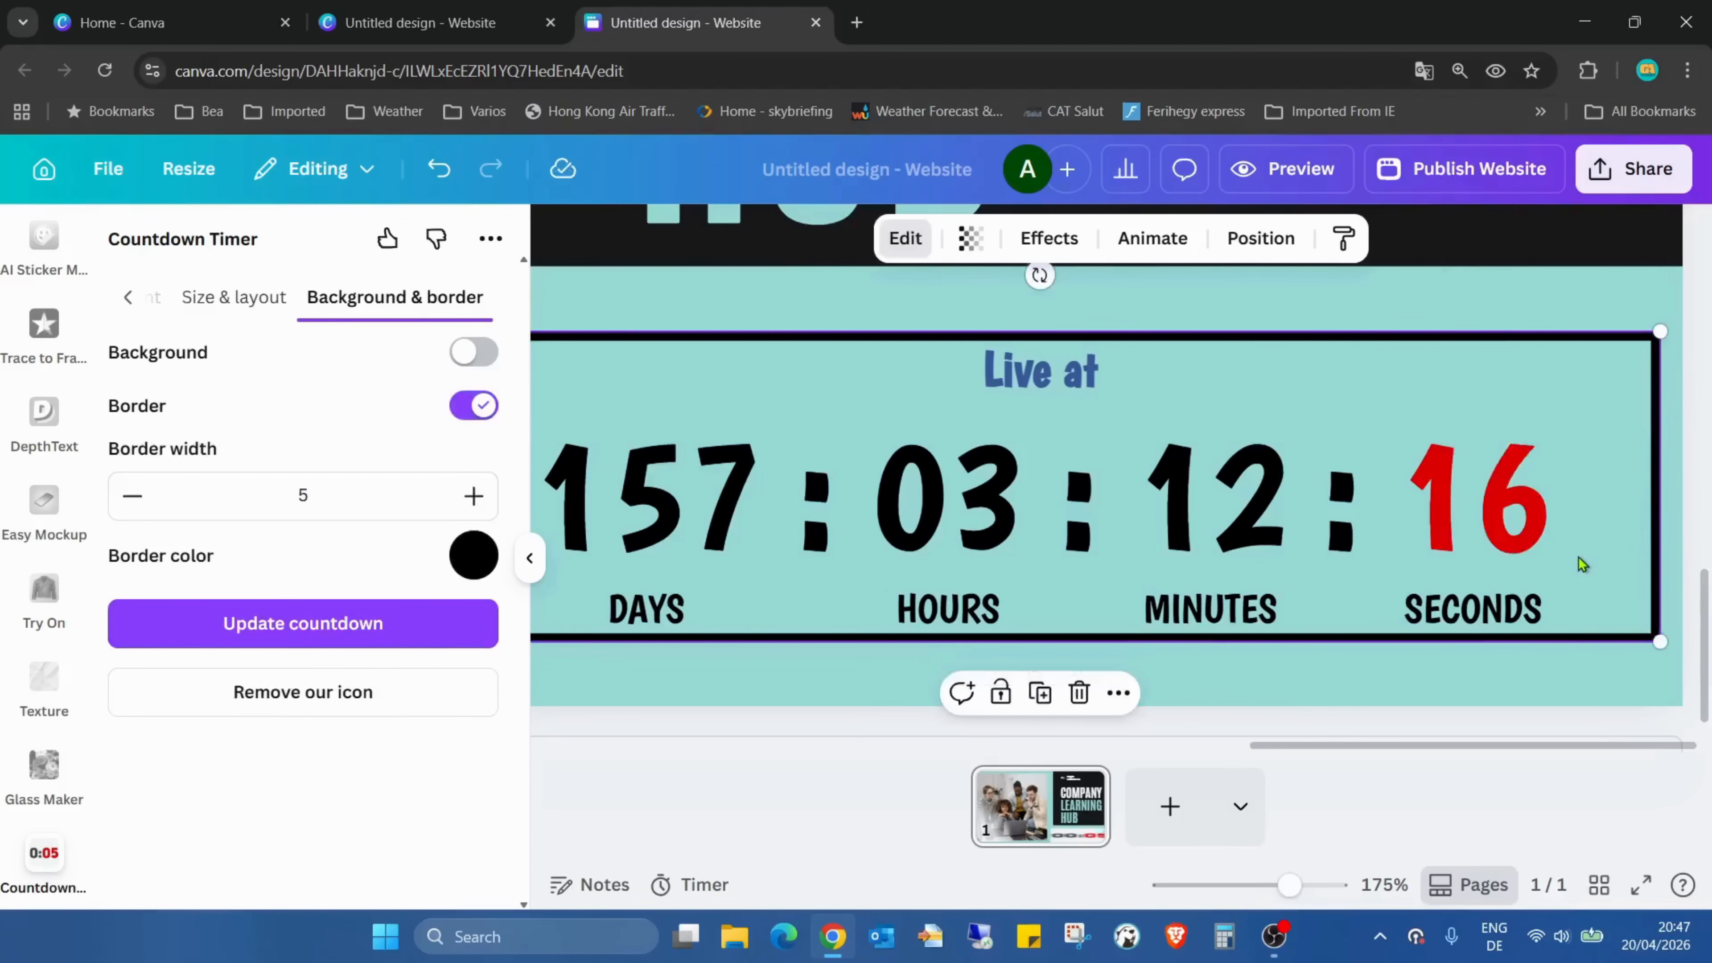
# Check the header with the bordered countdown full screen and back in the editor
pyautogui.click(1641, 885)
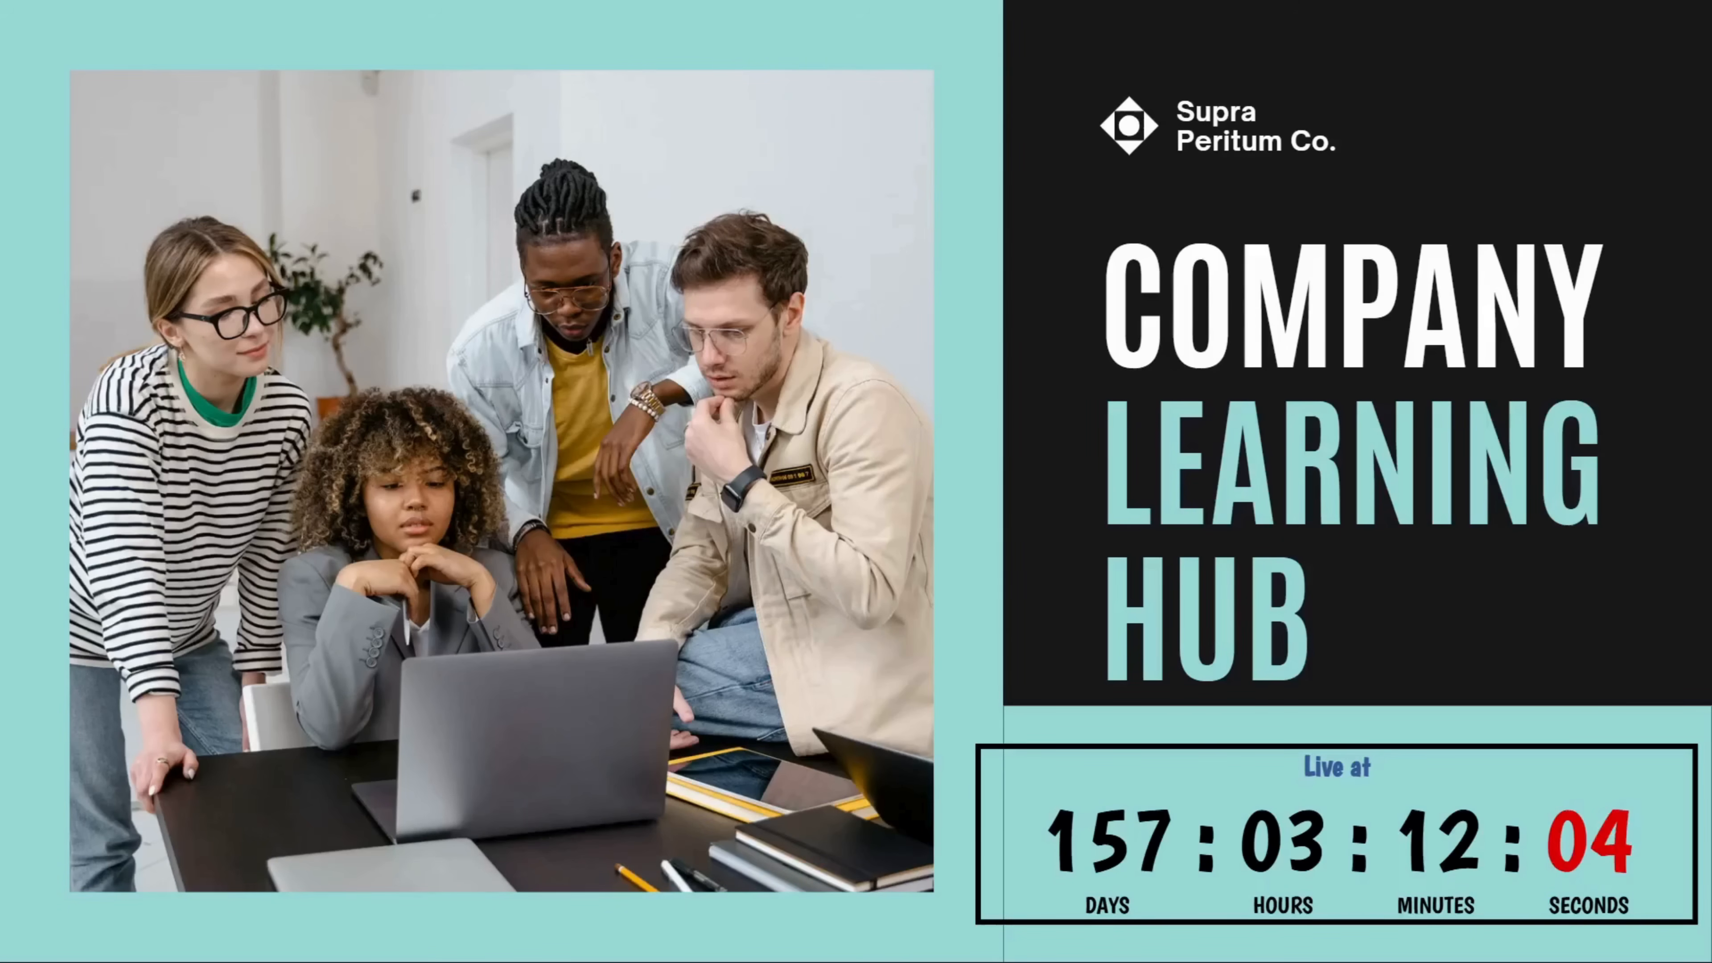
pyautogui.press('Escape')
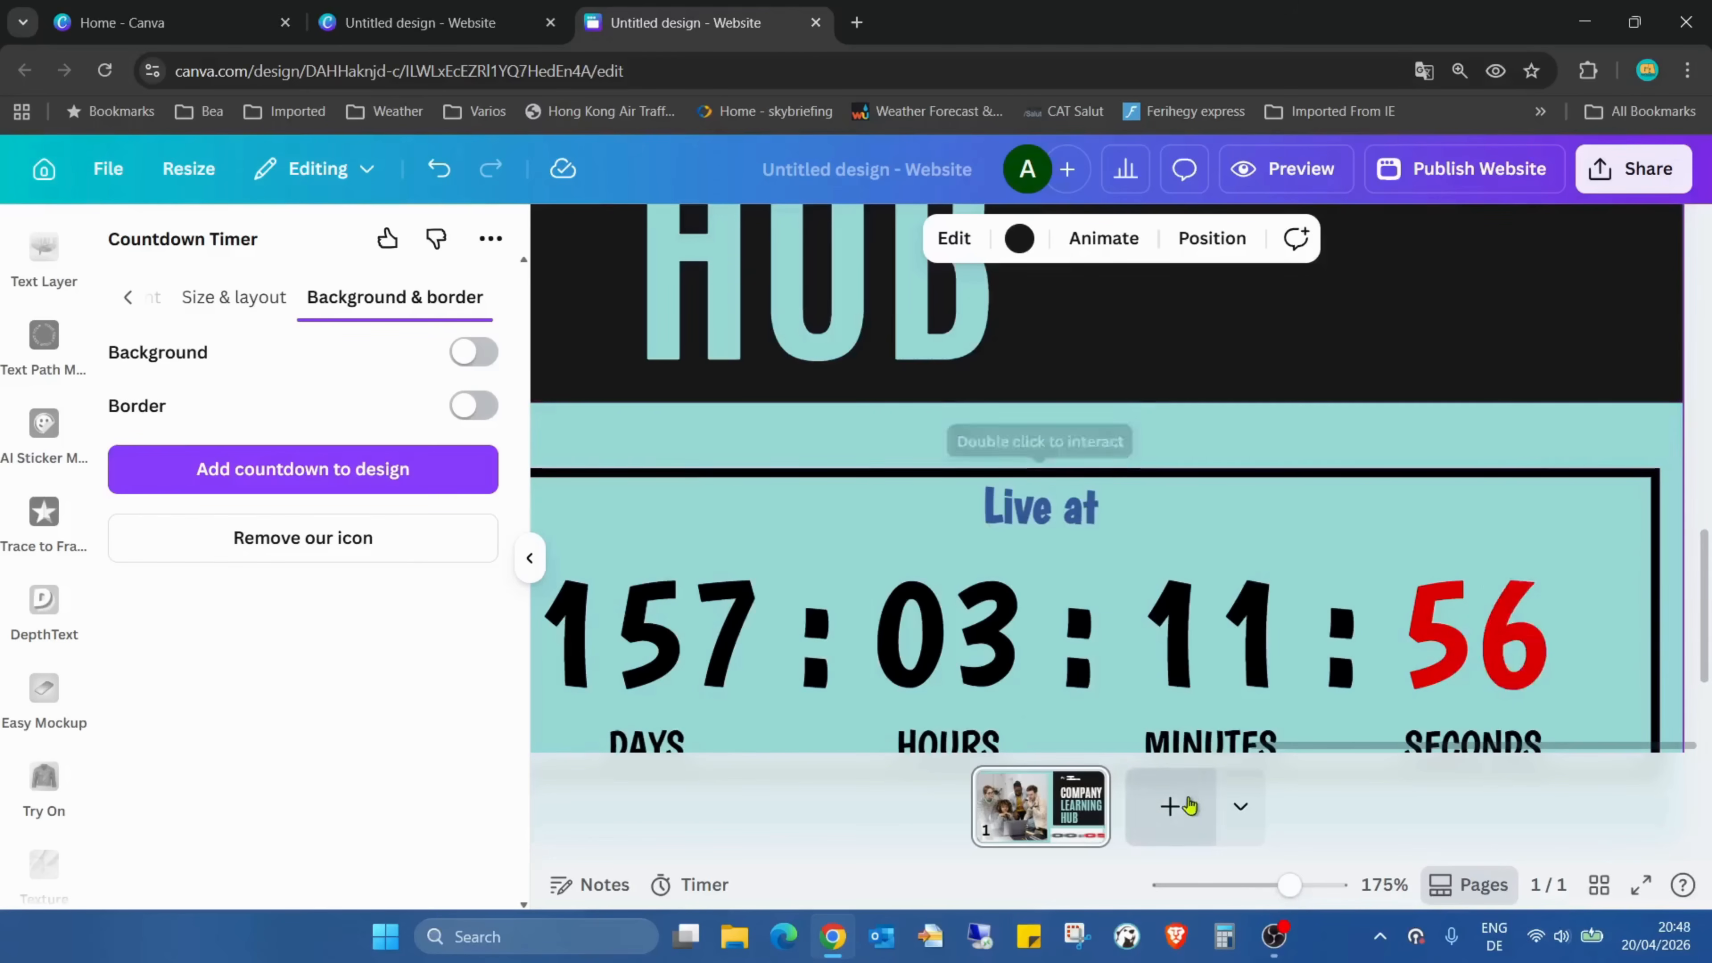
pyautogui.moveTo(1288, 885)
pyautogui.mouseDown()
pyautogui.moveTo(1257, 886)
pyautogui.moveTo(1273, 886)
pyautogui.mouseUp()
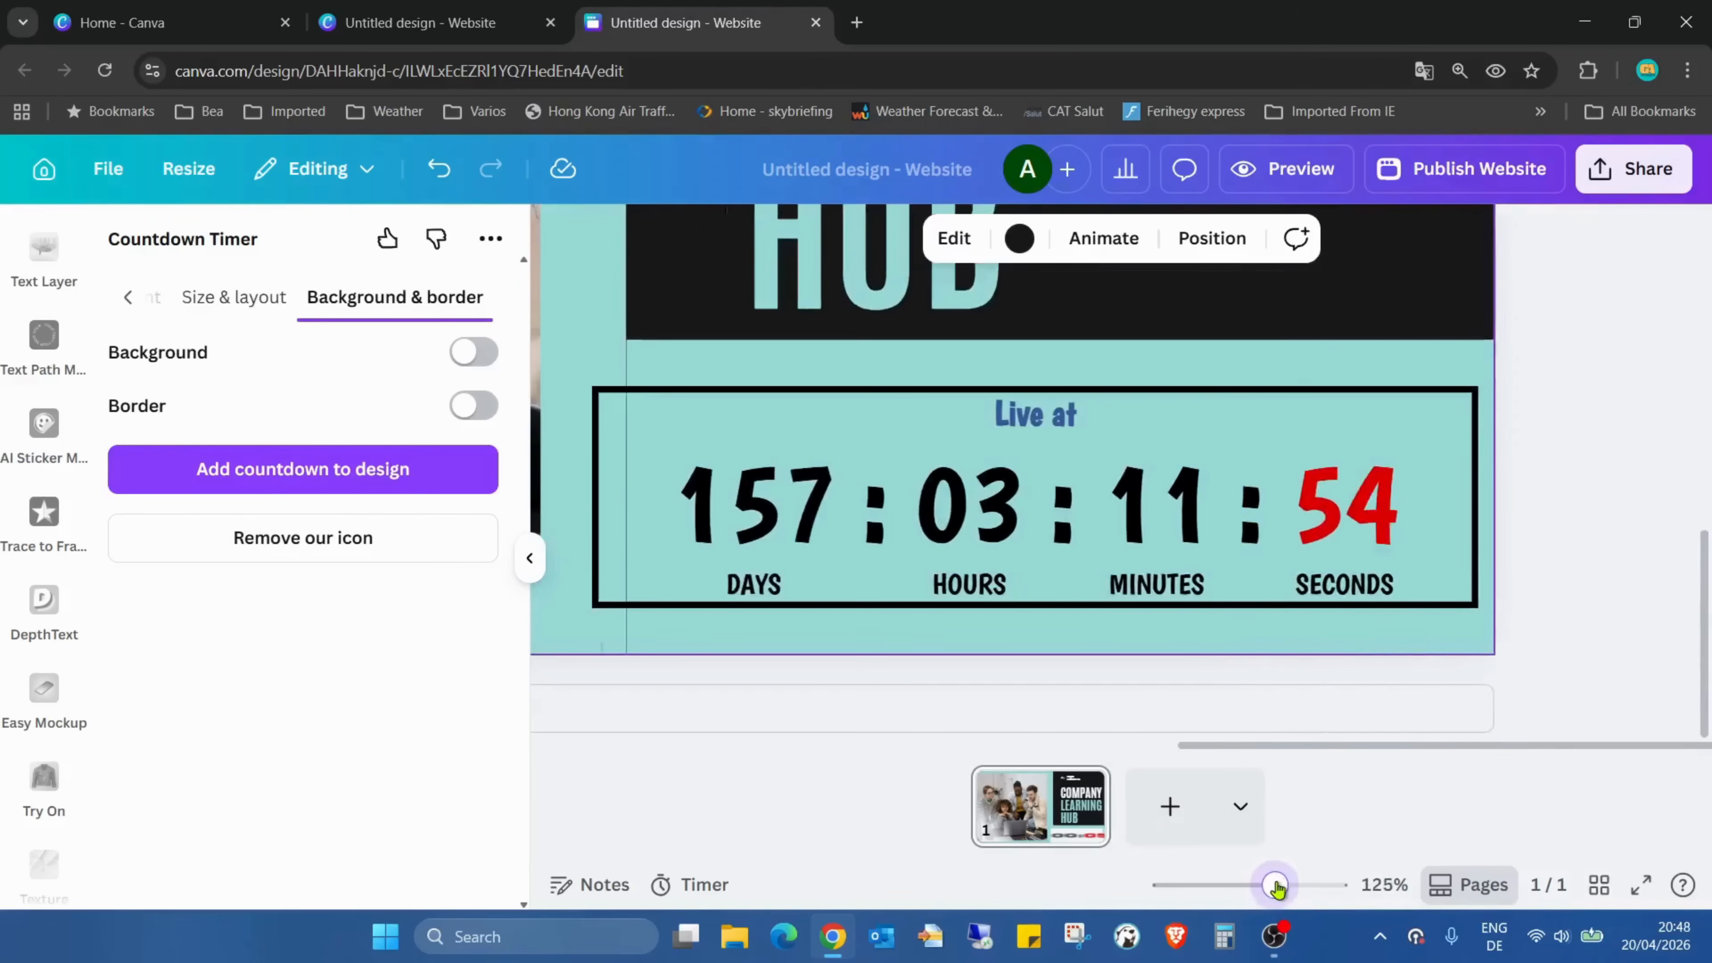
pyautogui.scroll(10, 1230, 516)
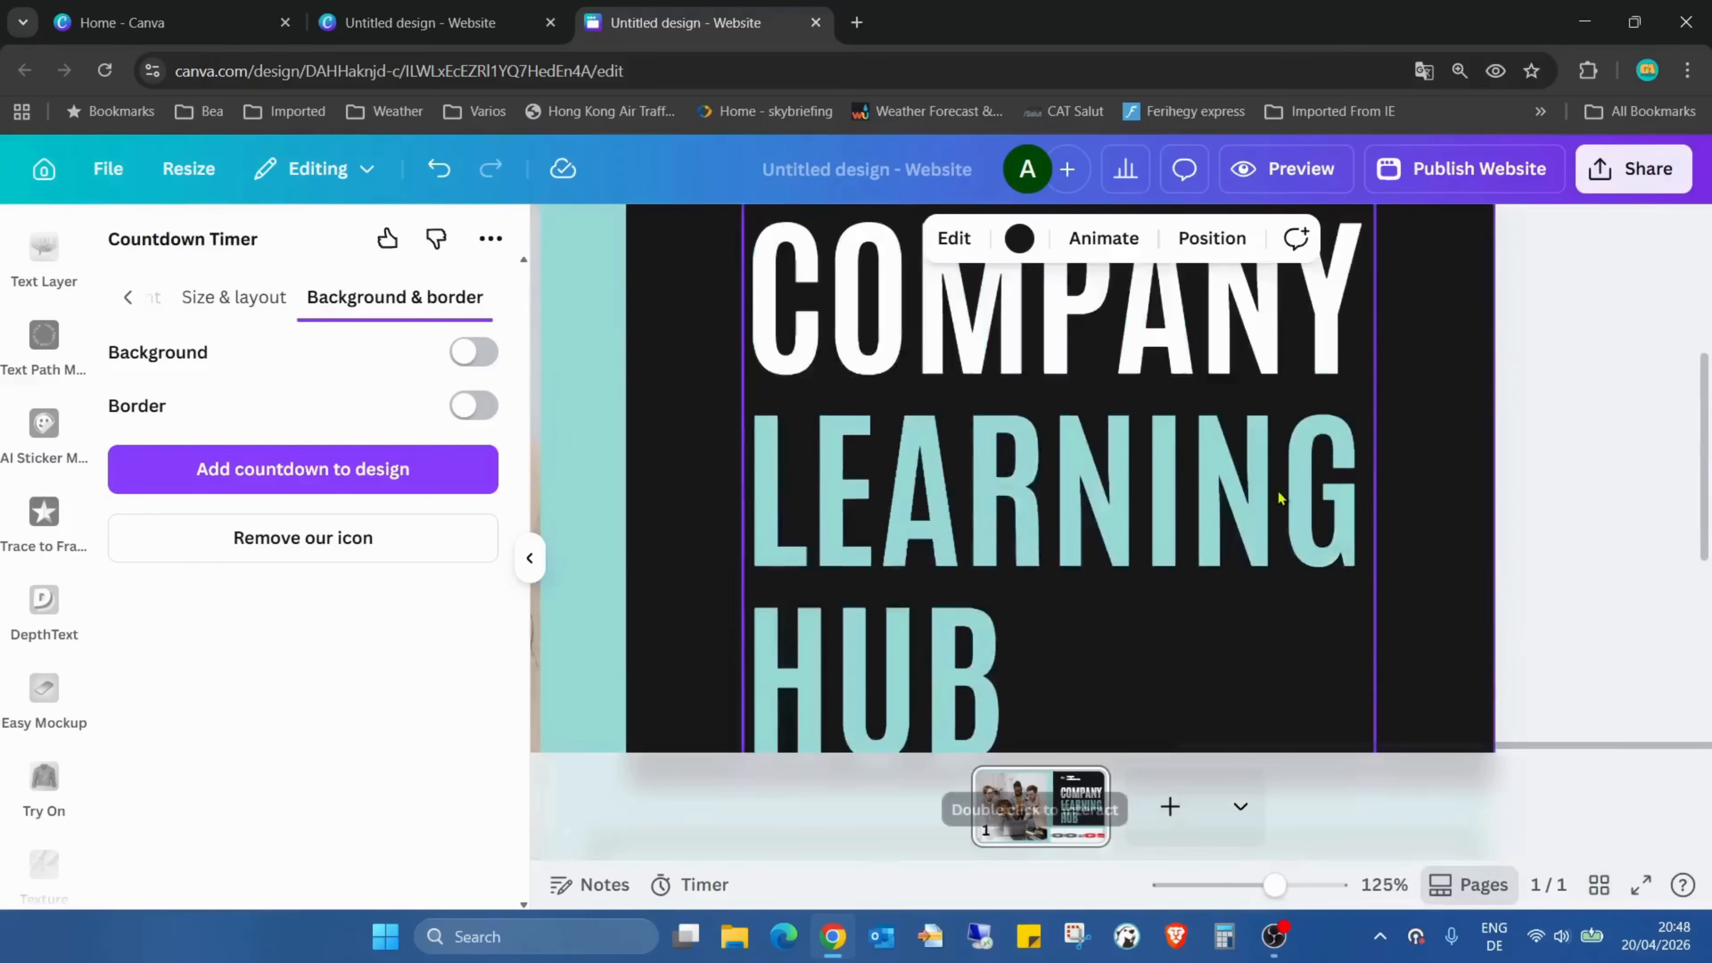
pyautogui.scroll(-10, 1273, 493)
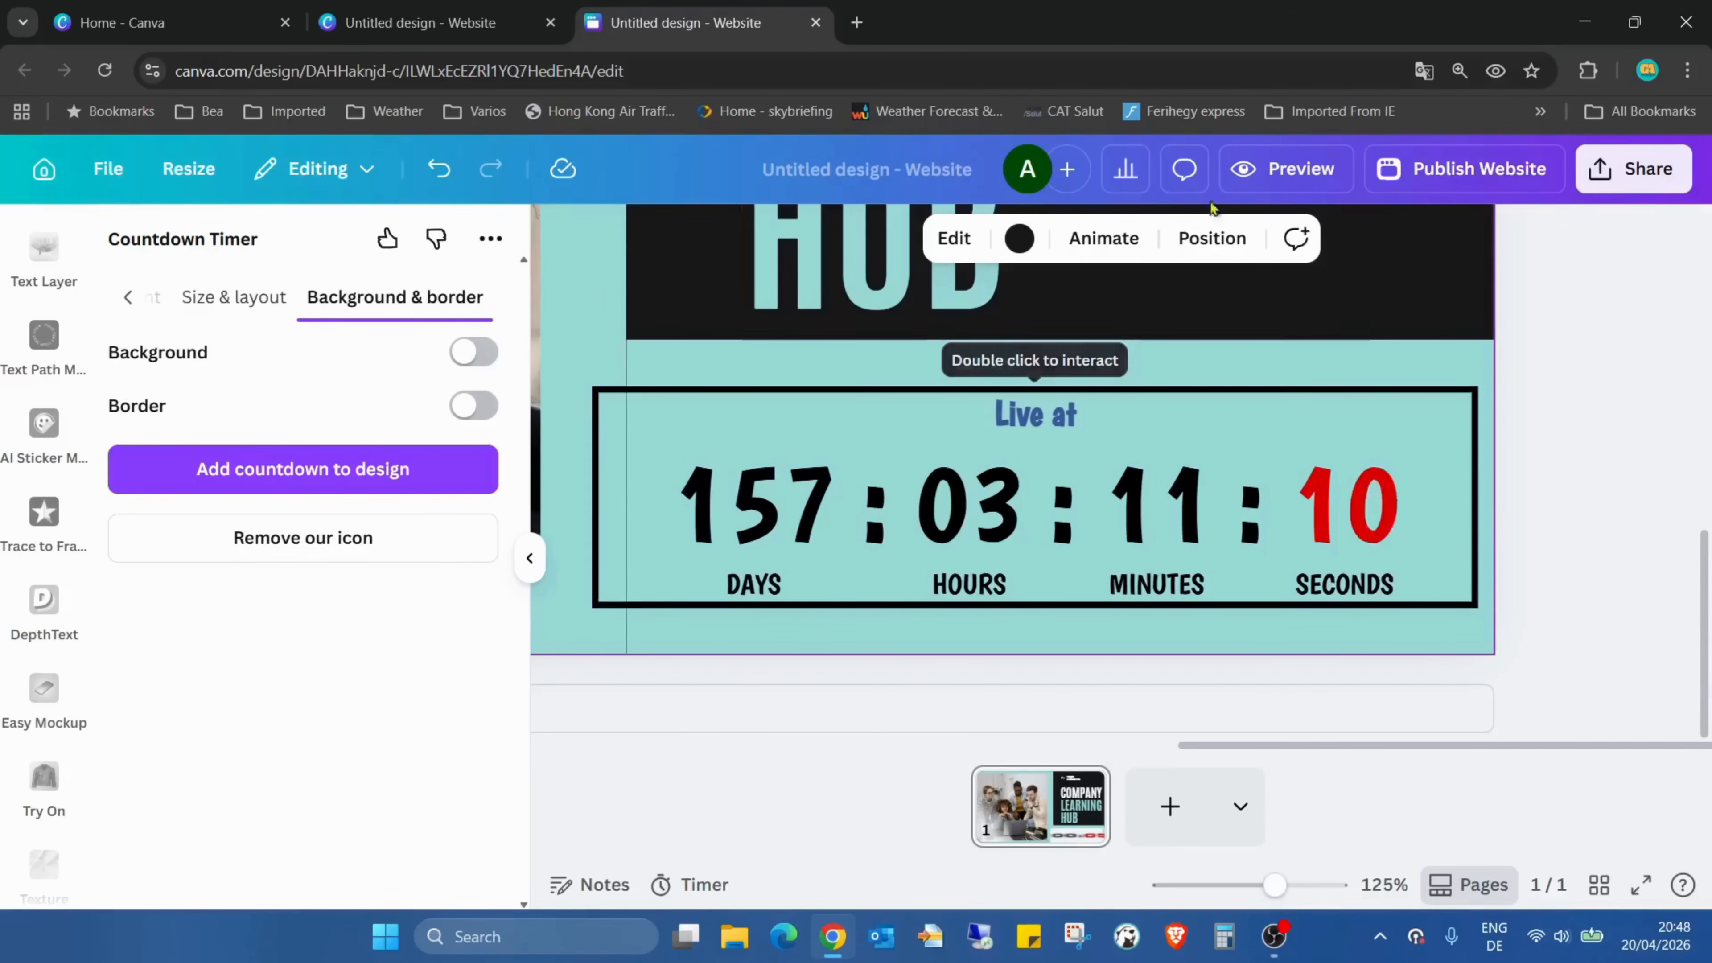
# Publish the website with the bordered countdown header
pyautogui.click(1540, 174)
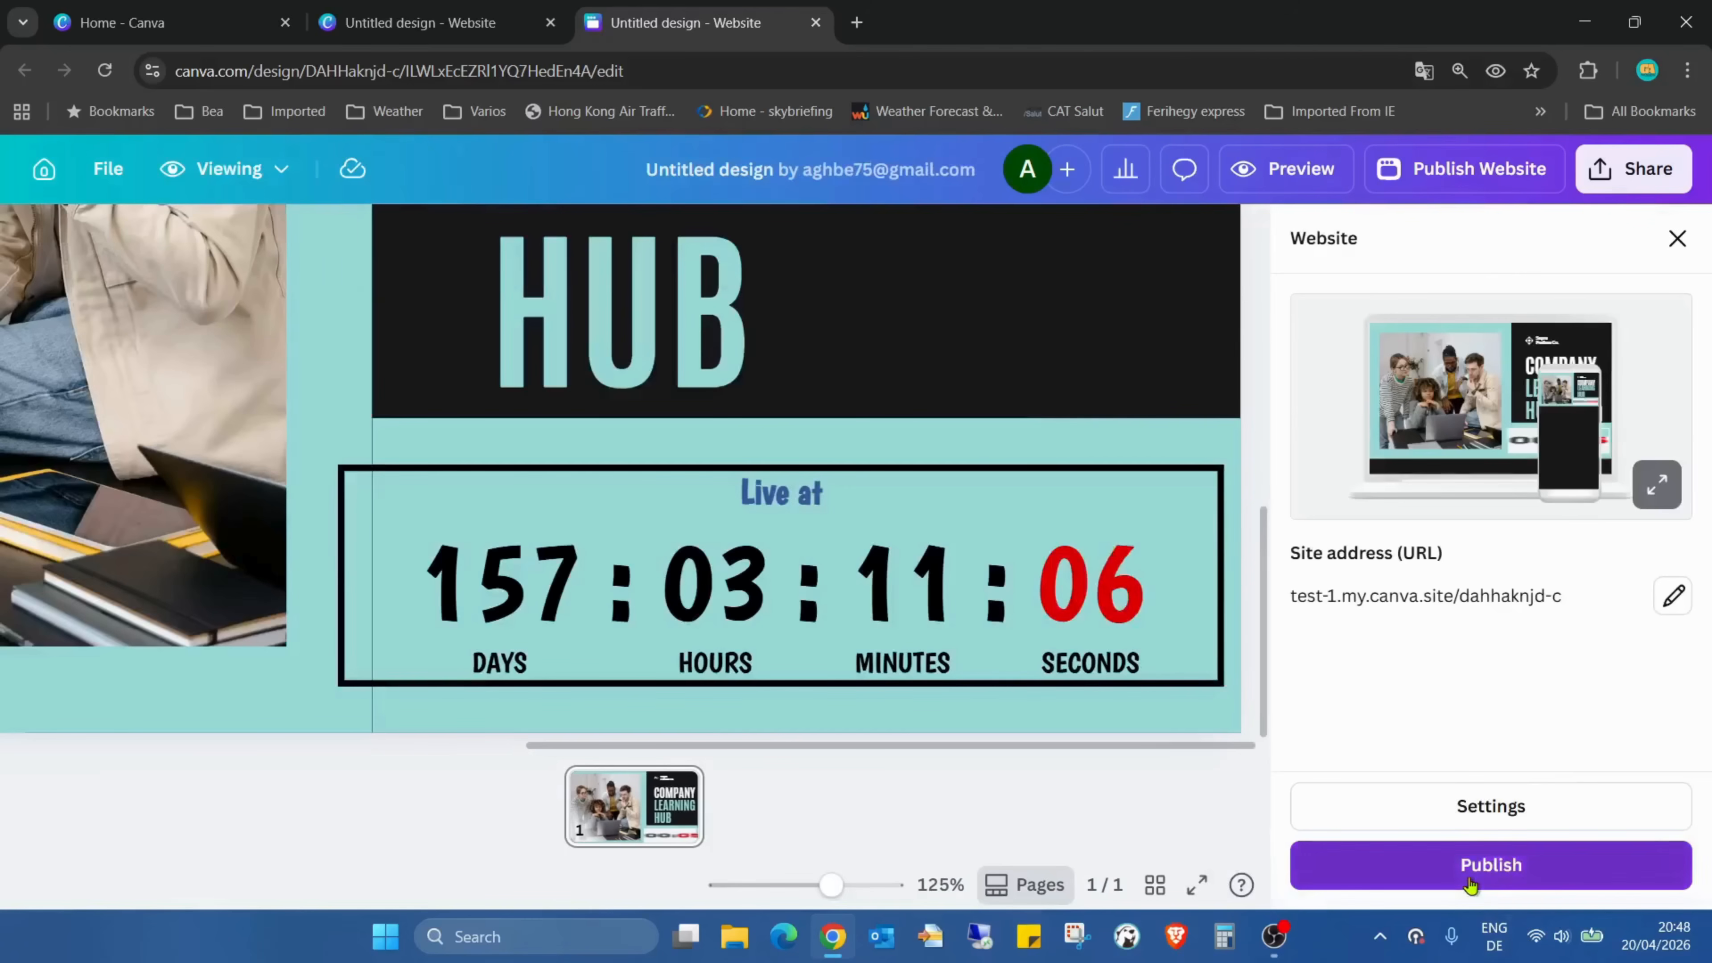
pyautogui.click(1471, 885)
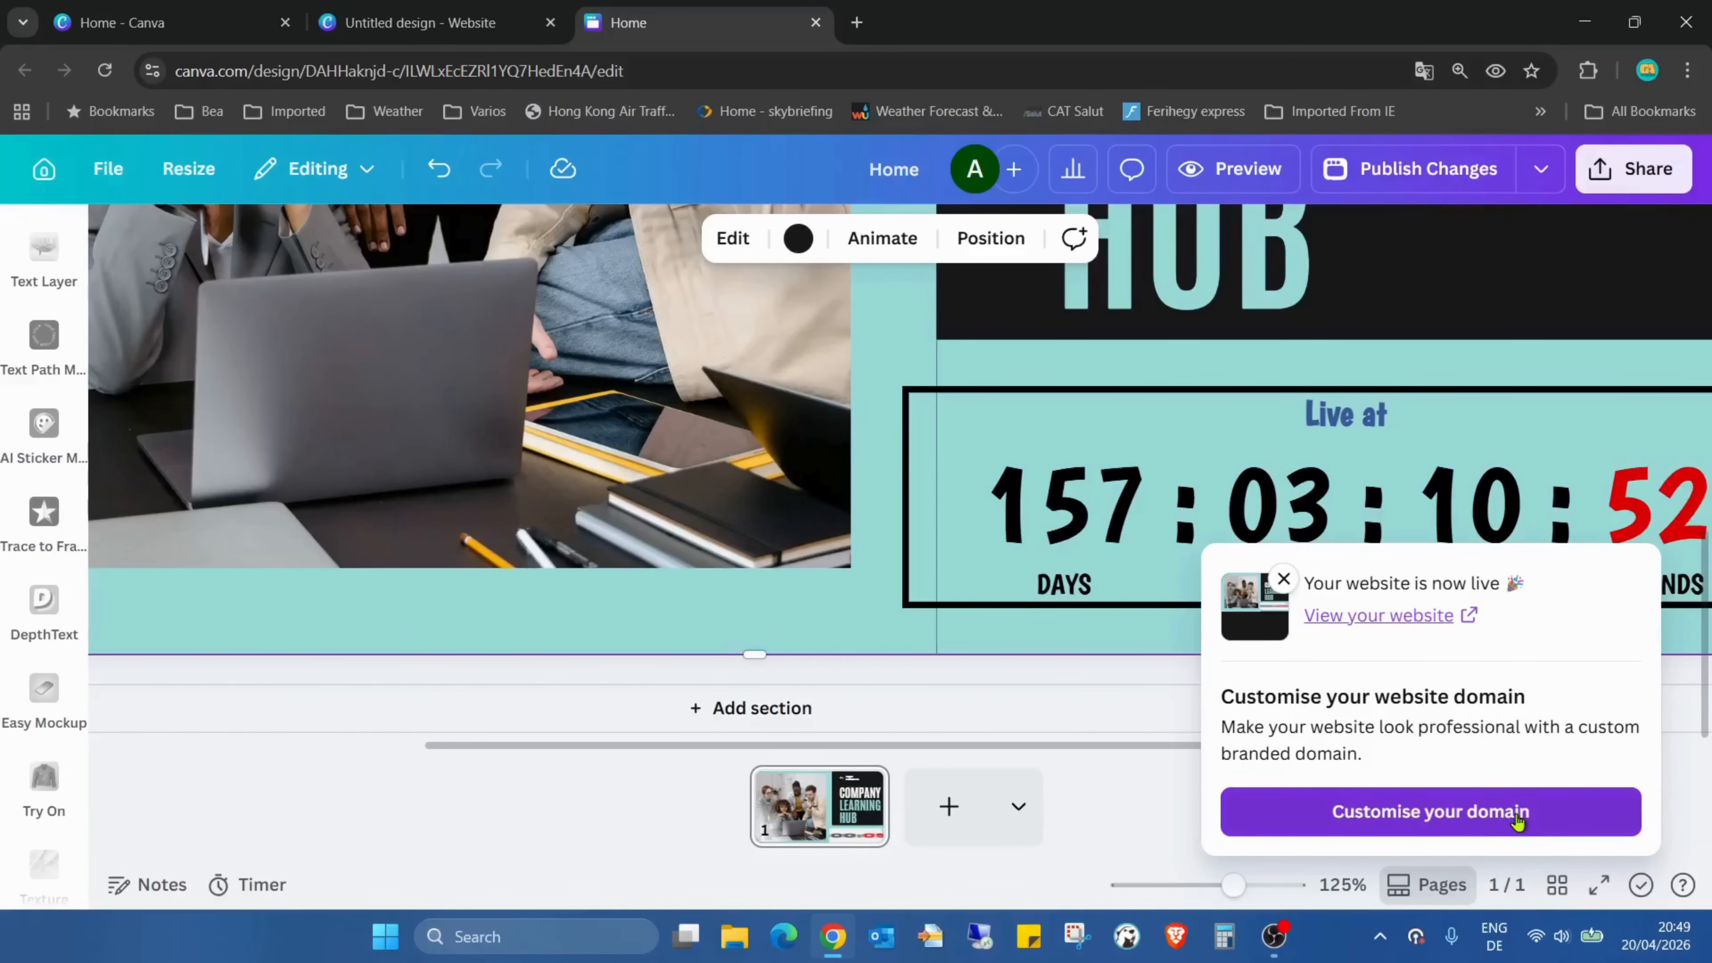
pyautogui.click(1518, 813)
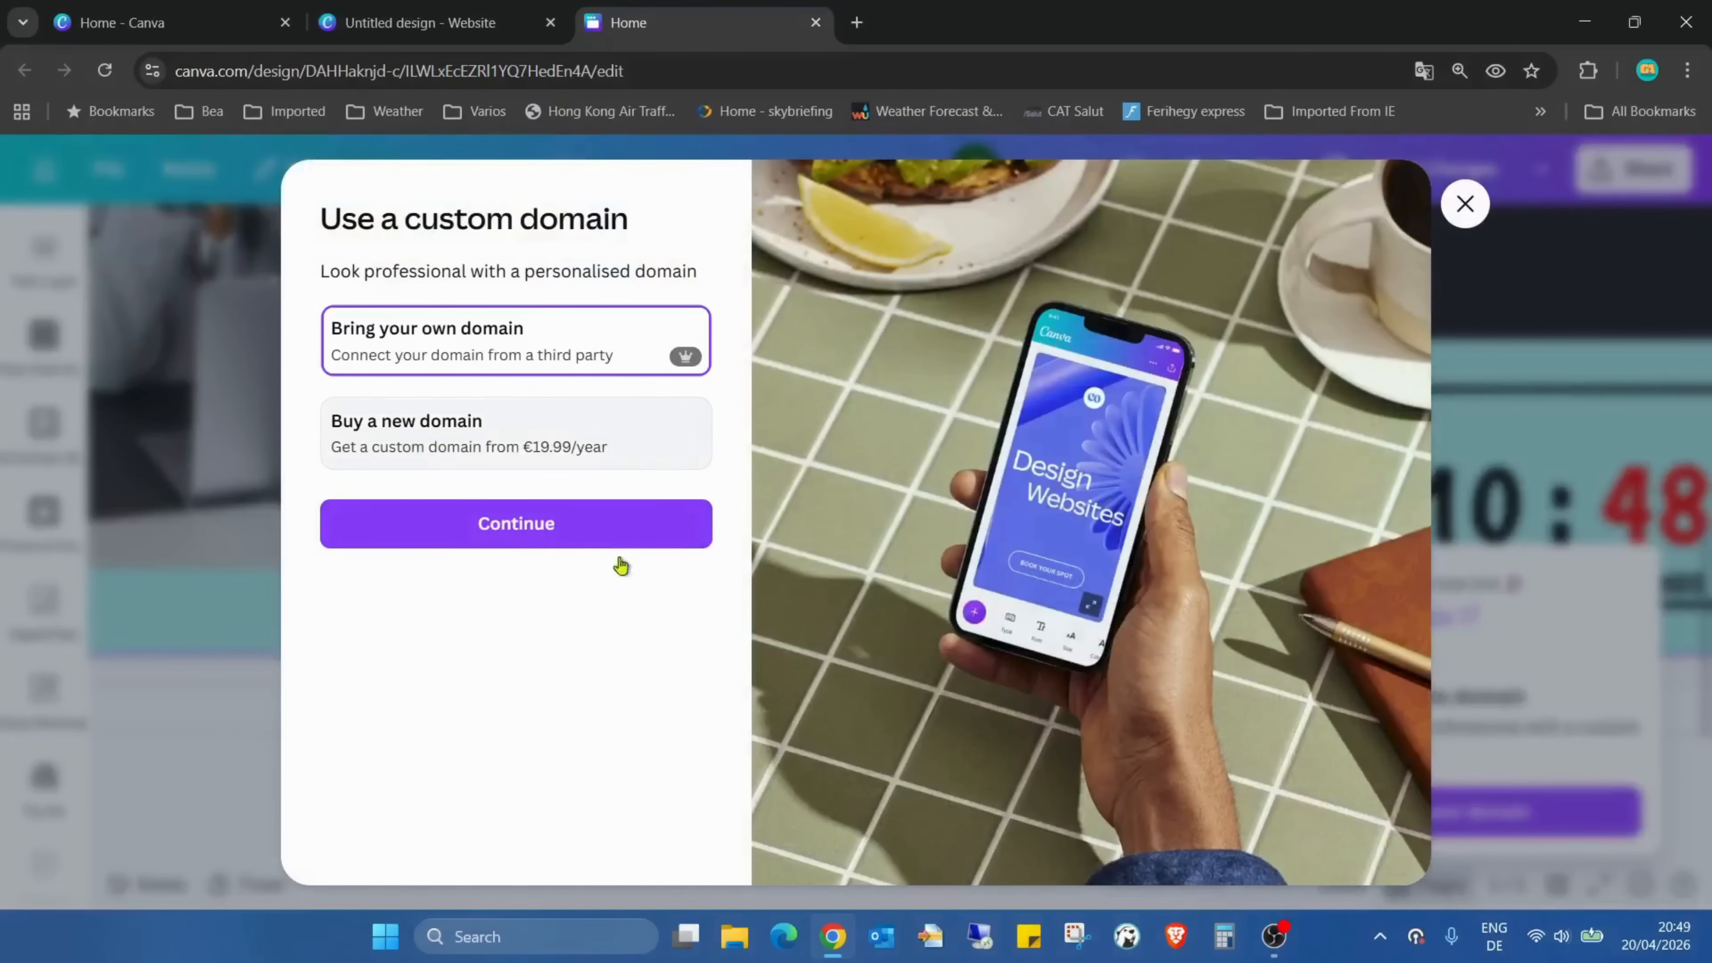
pyautogui.click(571, 539)
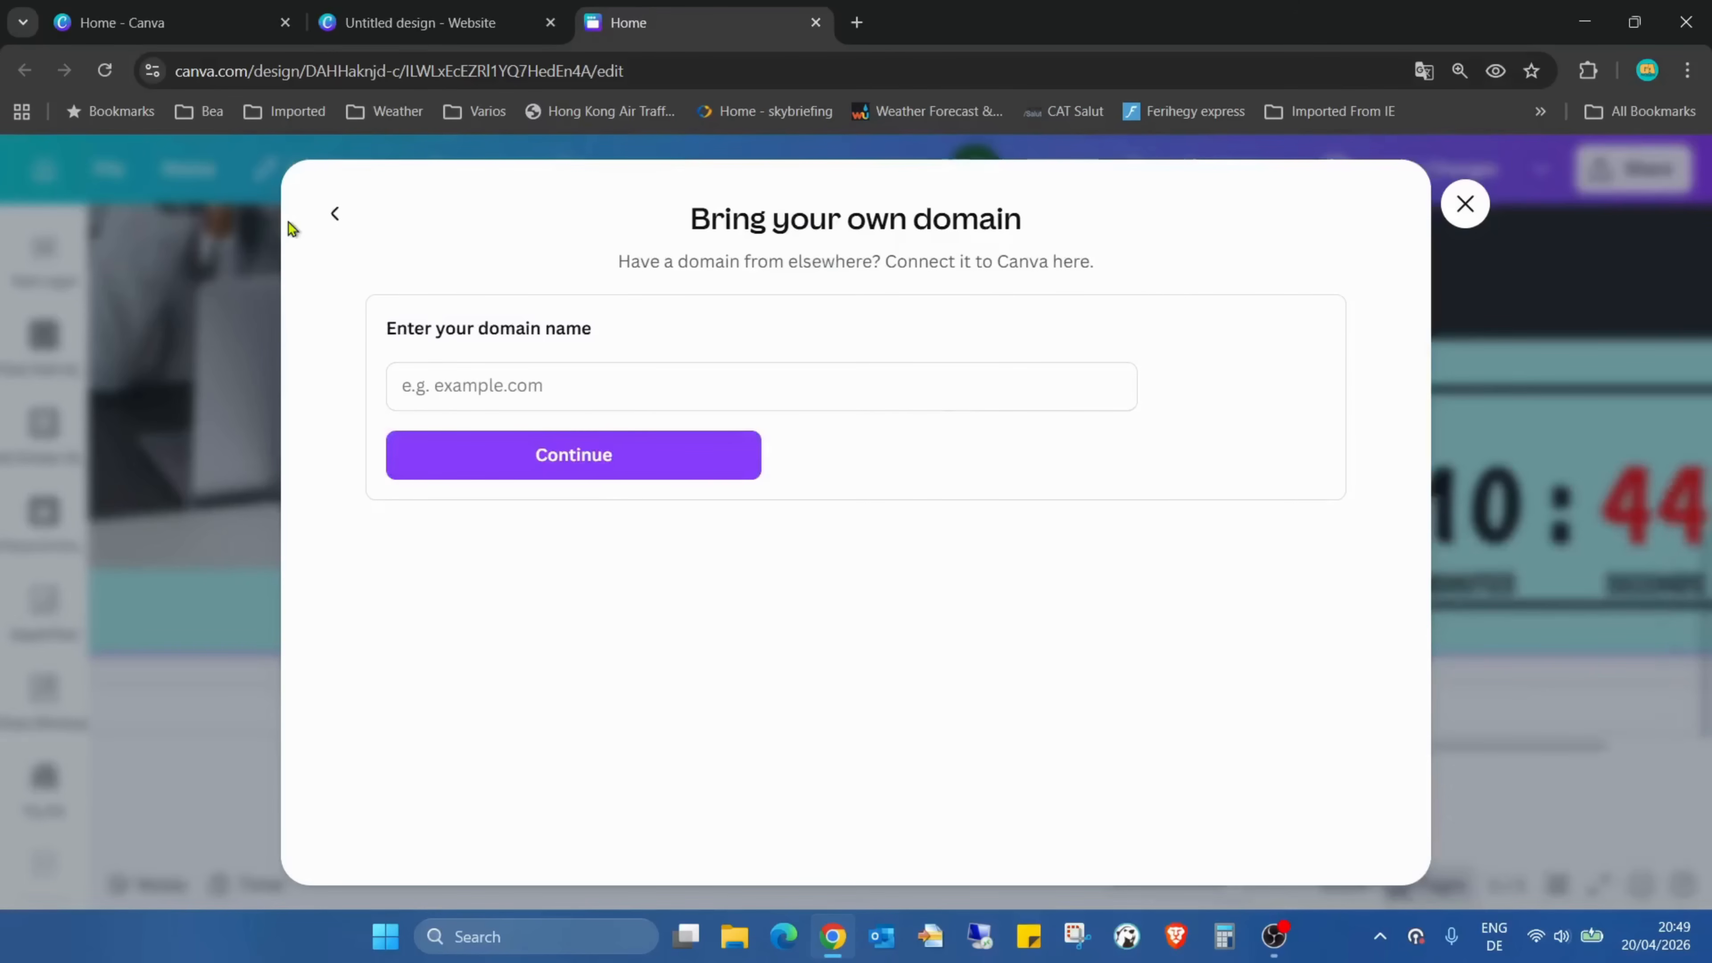
pyautogui.click(333, 214)
pyautogui.click(1460, 201)
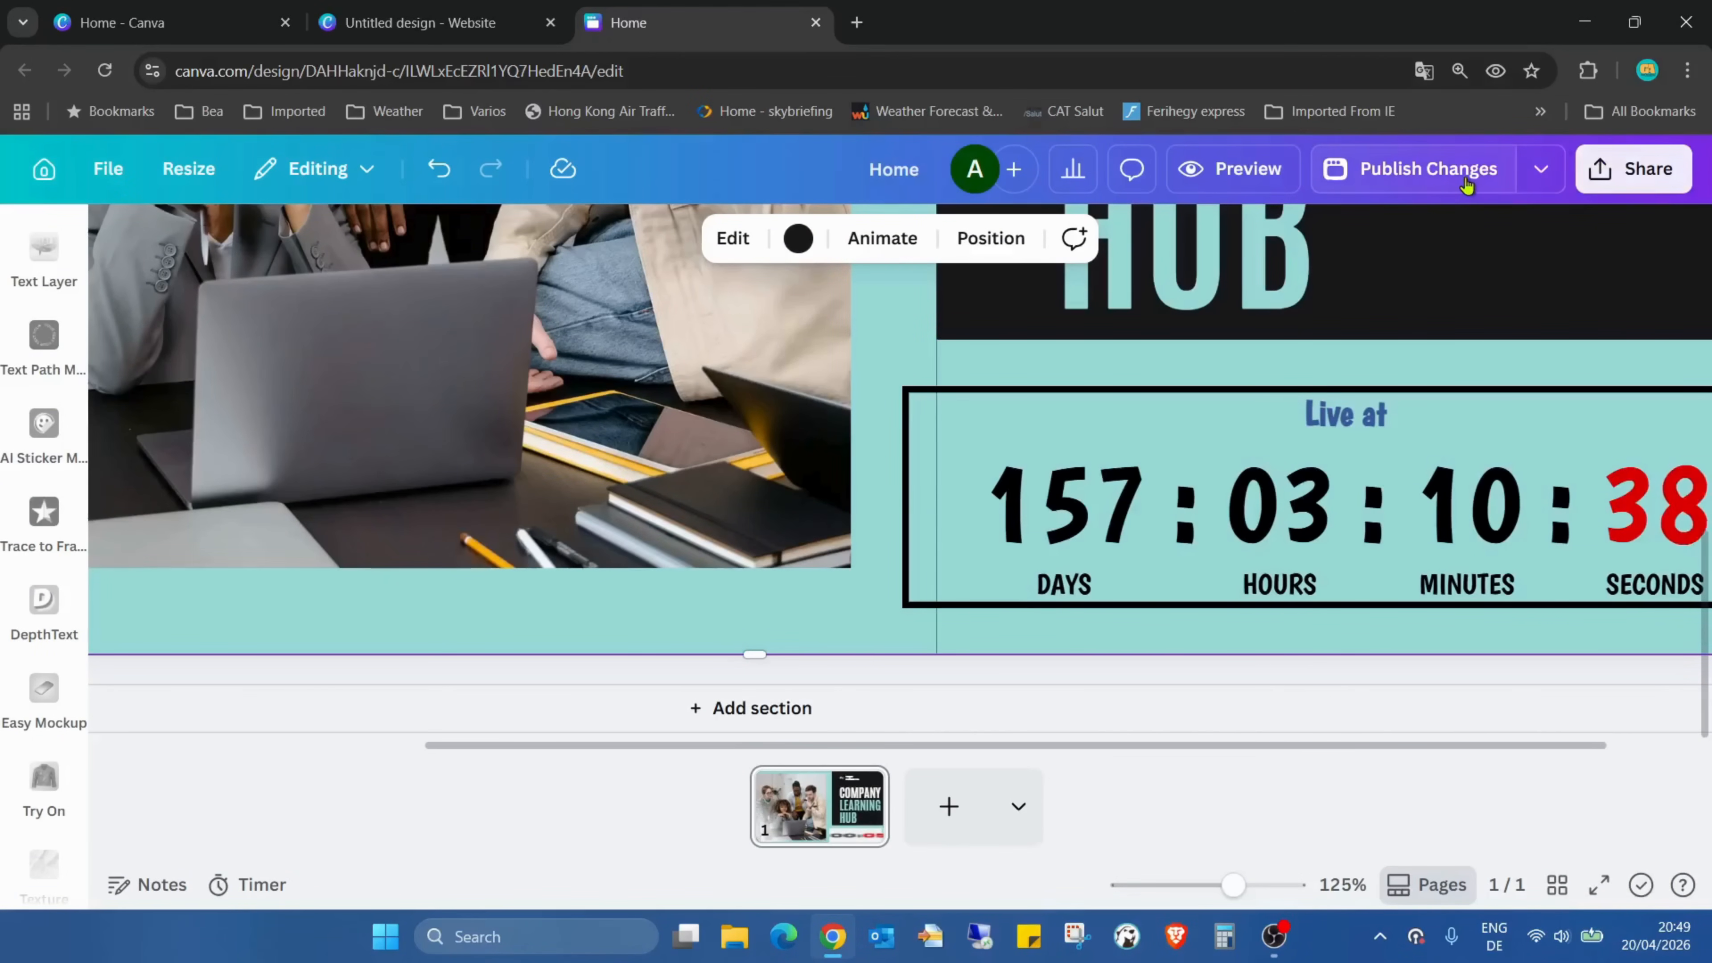
# Open the published website from its site address and examine the live header with the bordered countdown
pyautogui.click(1543, 172)
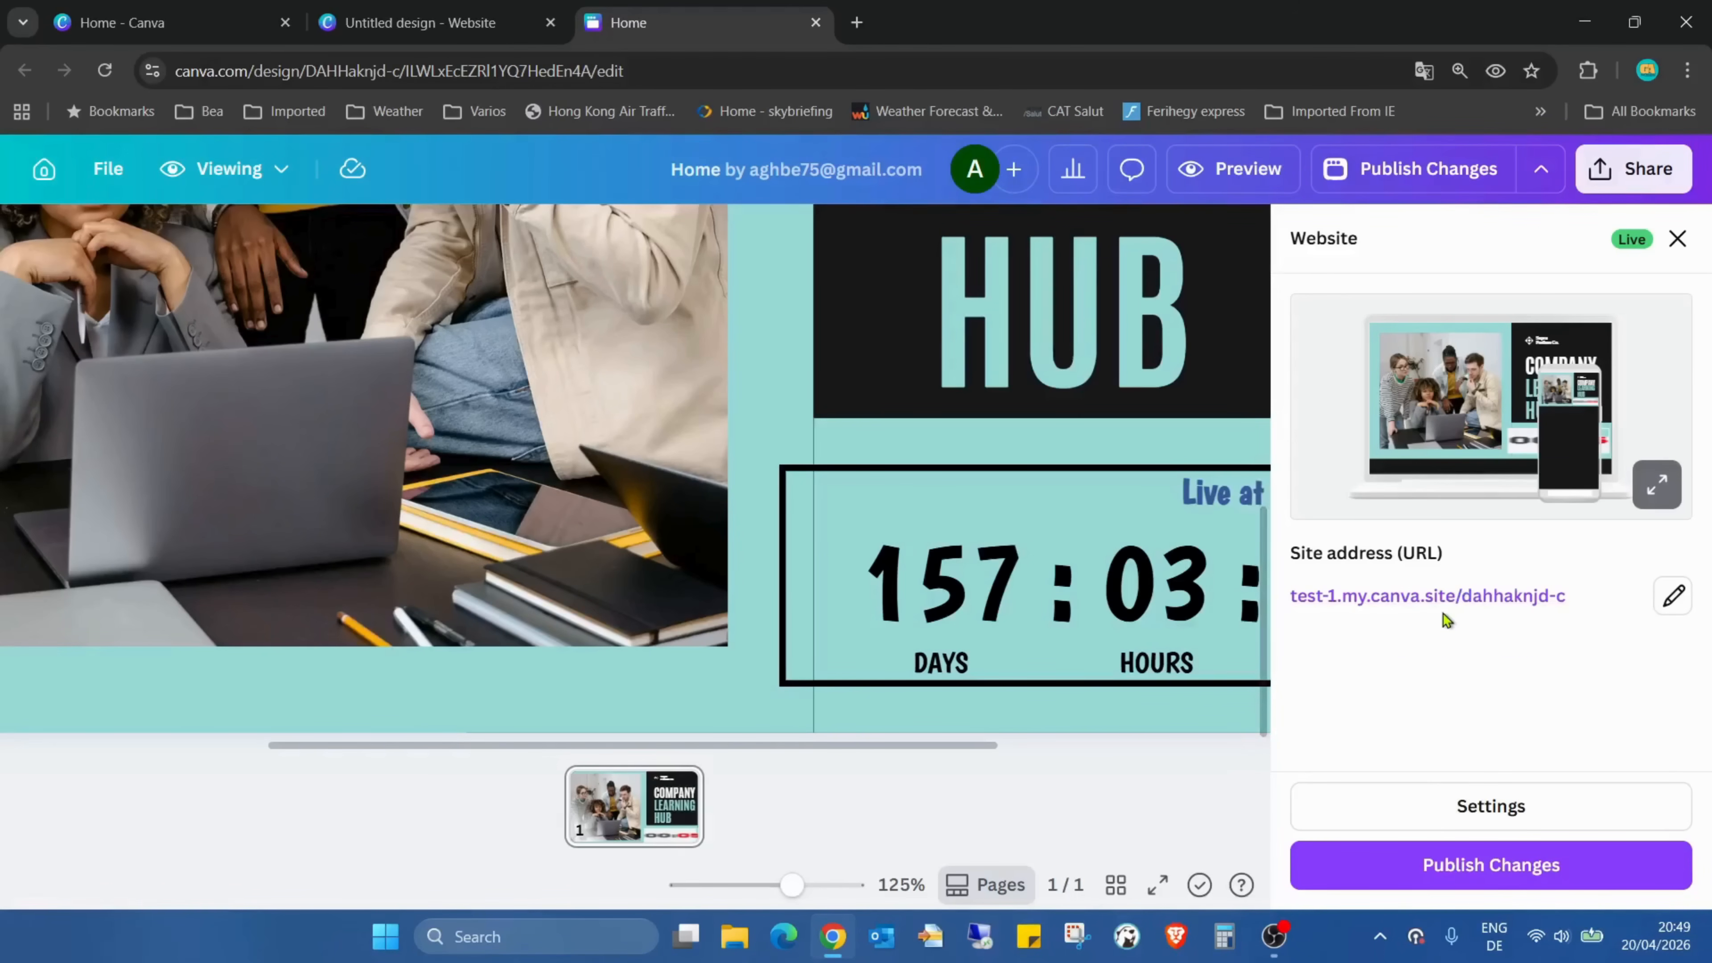
pyautogui.click(1460, 597)
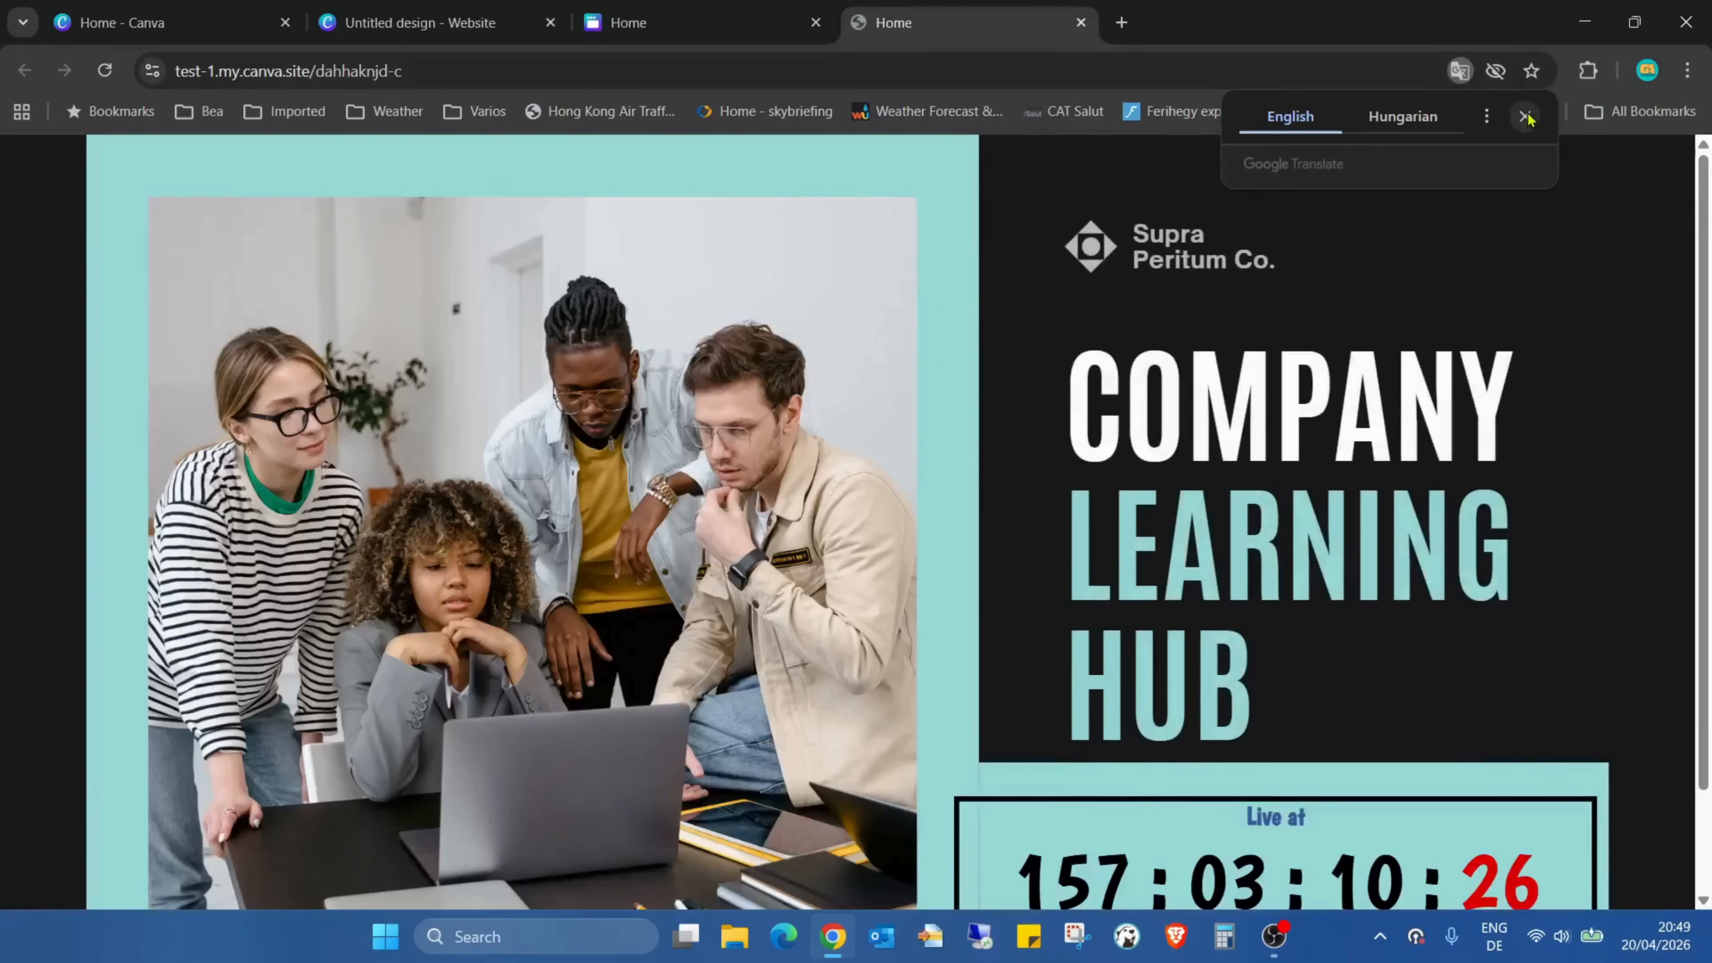
pyautogui.scroll(-1, 1620, 410)
pyautogui.scroll(-1, 1631, 401)
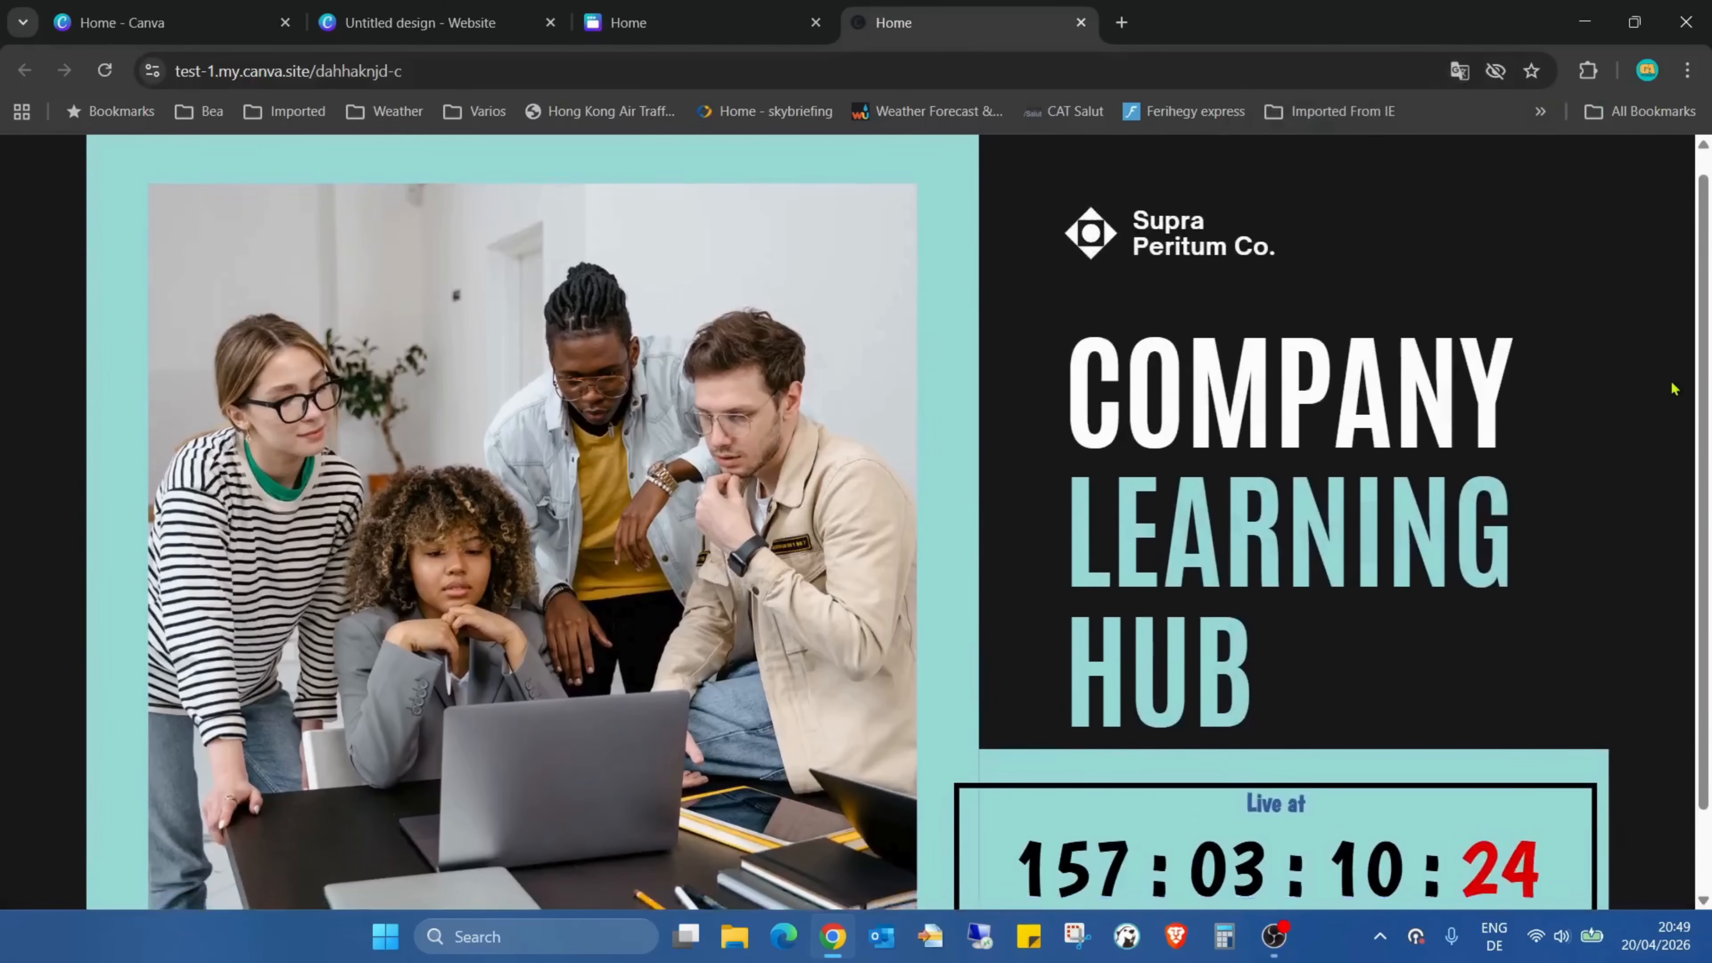
pyautogui.scroll(2, 1674, 388)
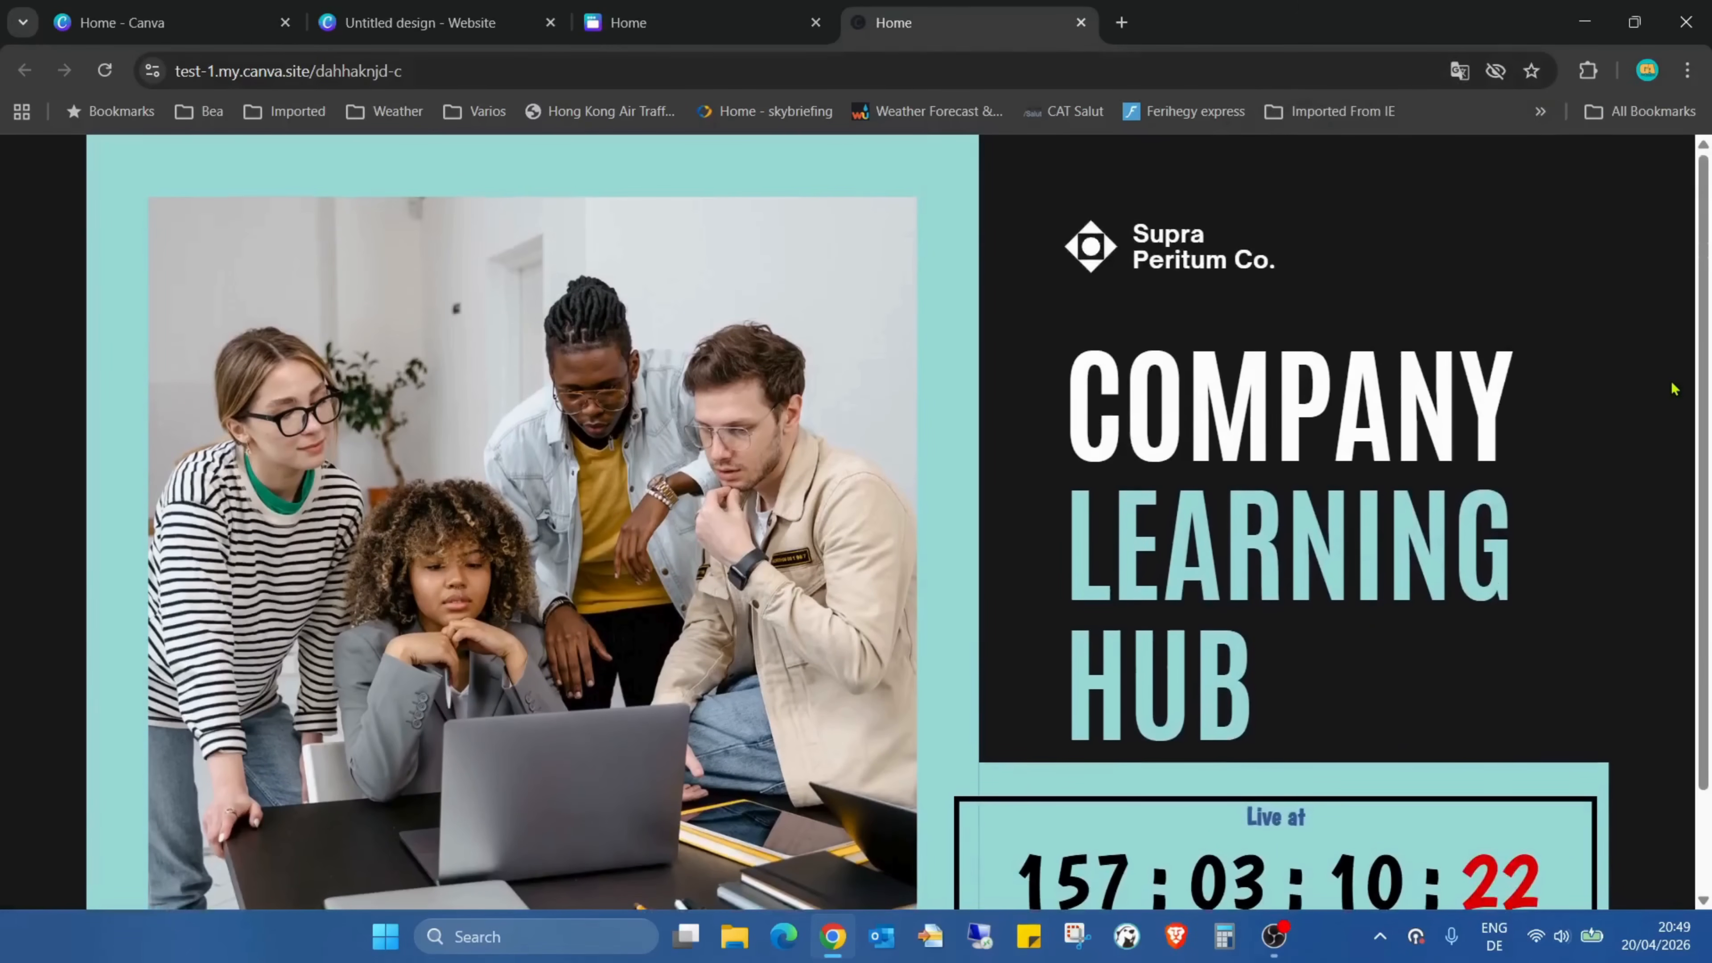
pyautogui.scroll(-2, 1674, 388)
pyautogui.scroll(2, 1674, 388)
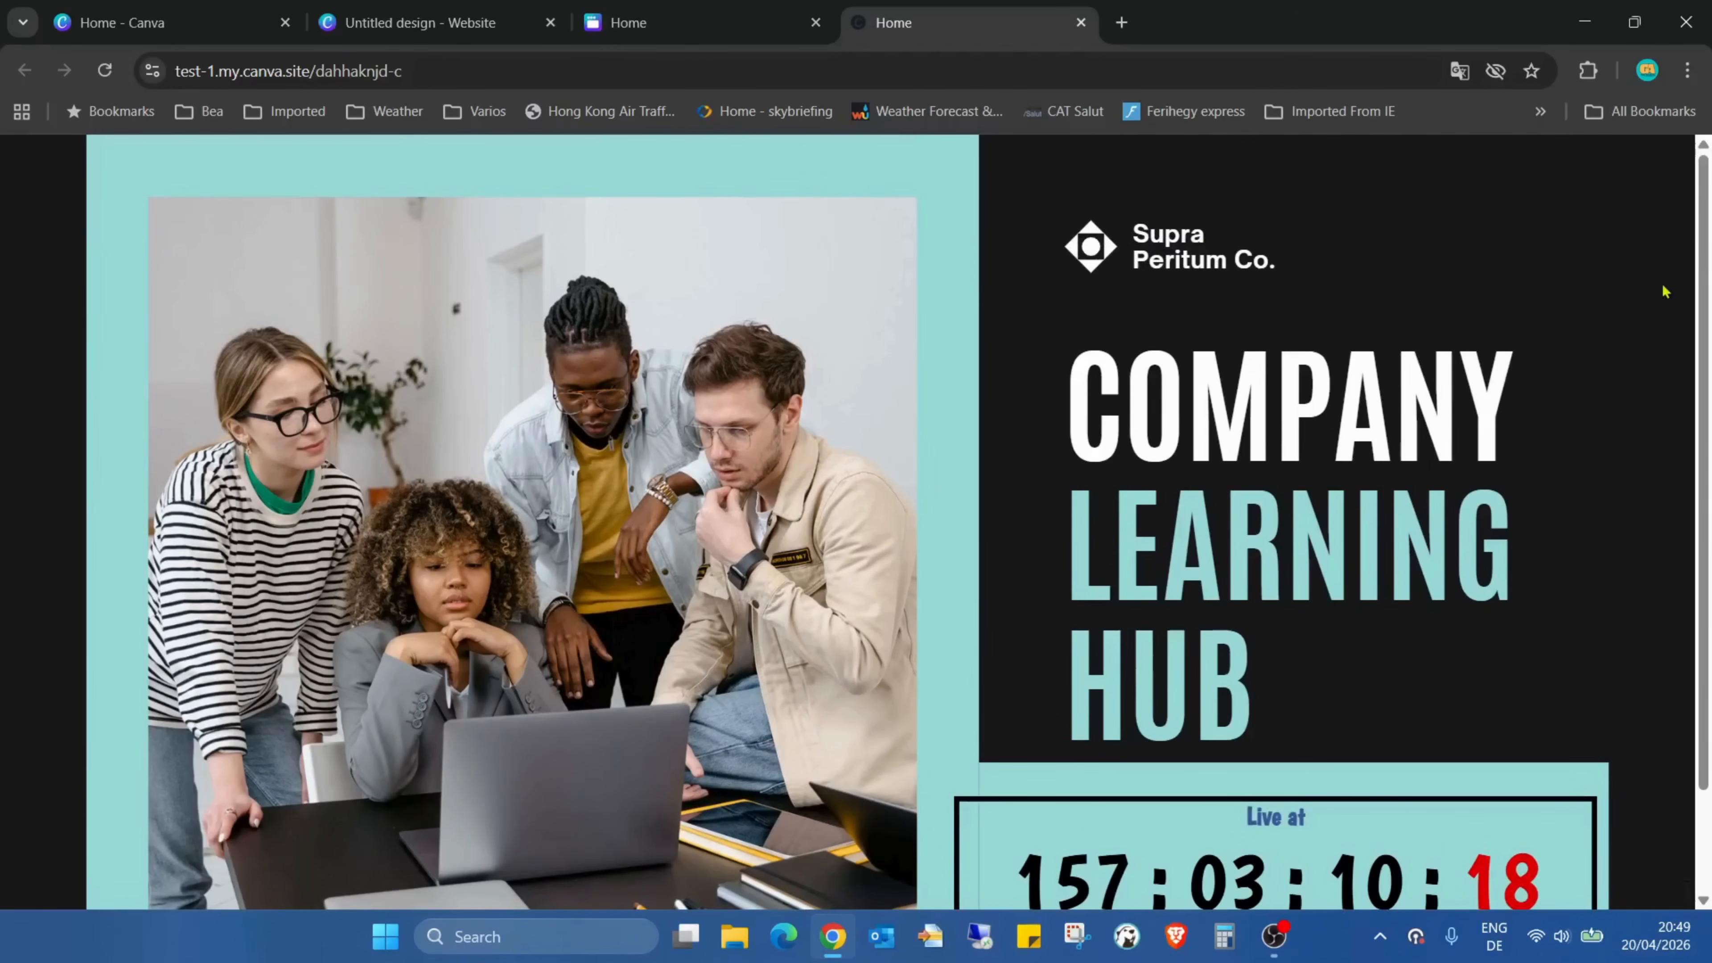
pyautogui.scroll(-2, 1659, 287)
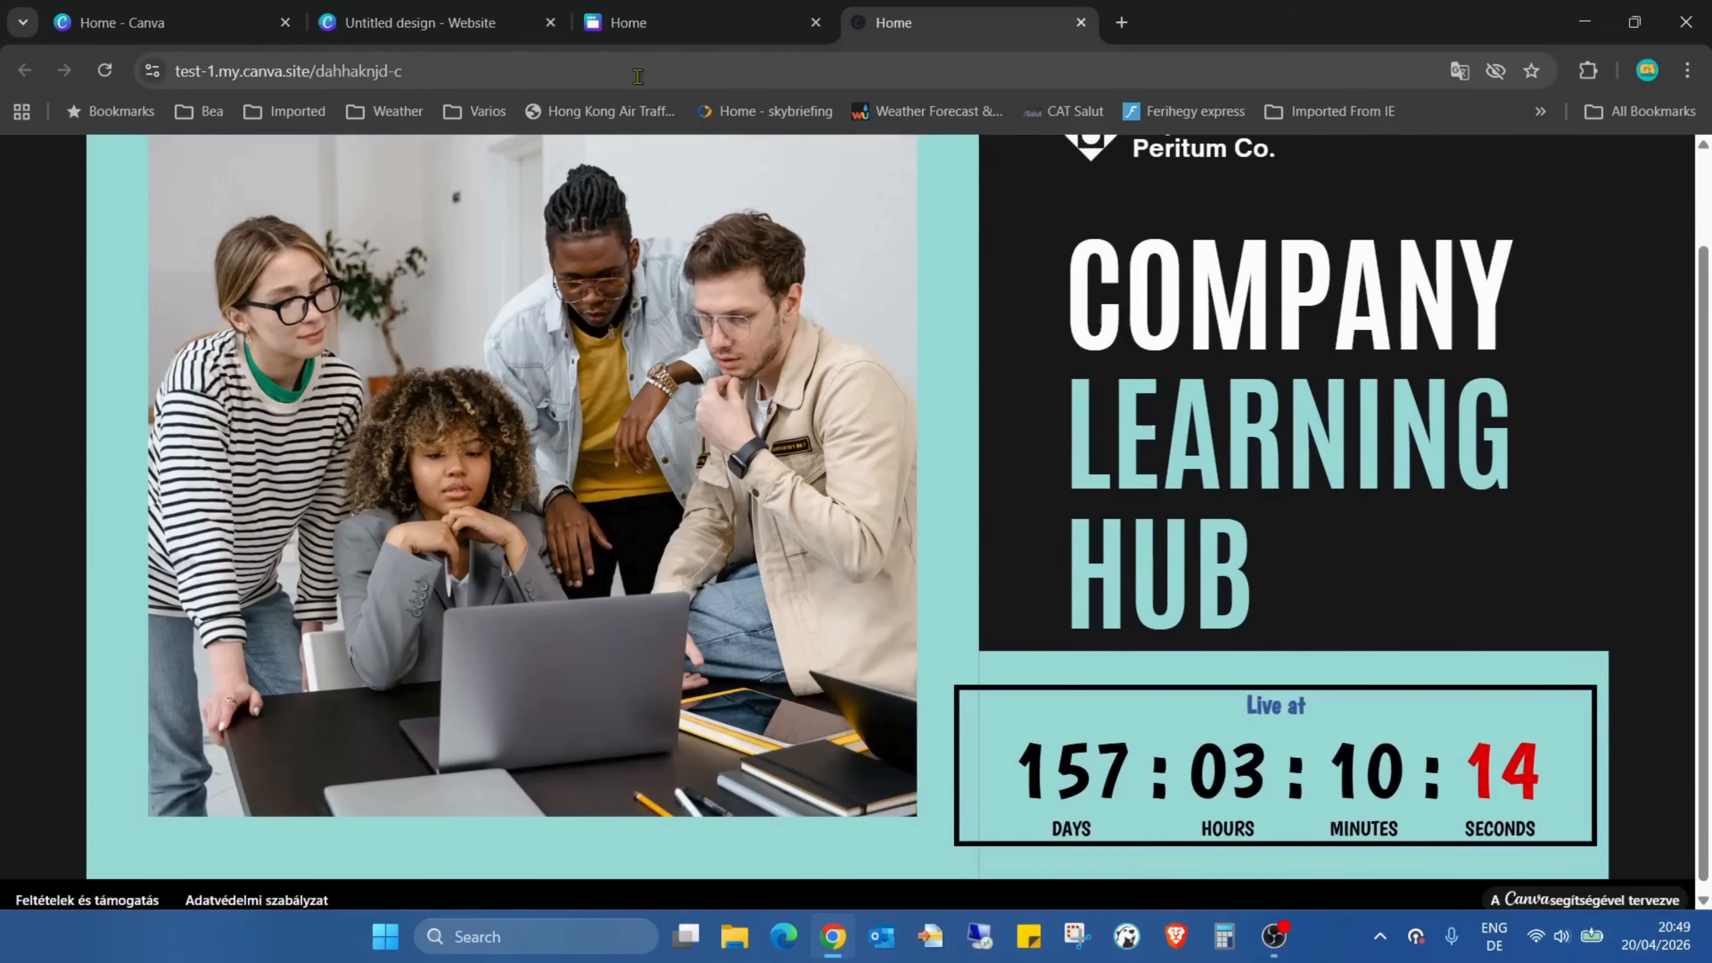
pyautogui.scroll(2, 1259, 747)
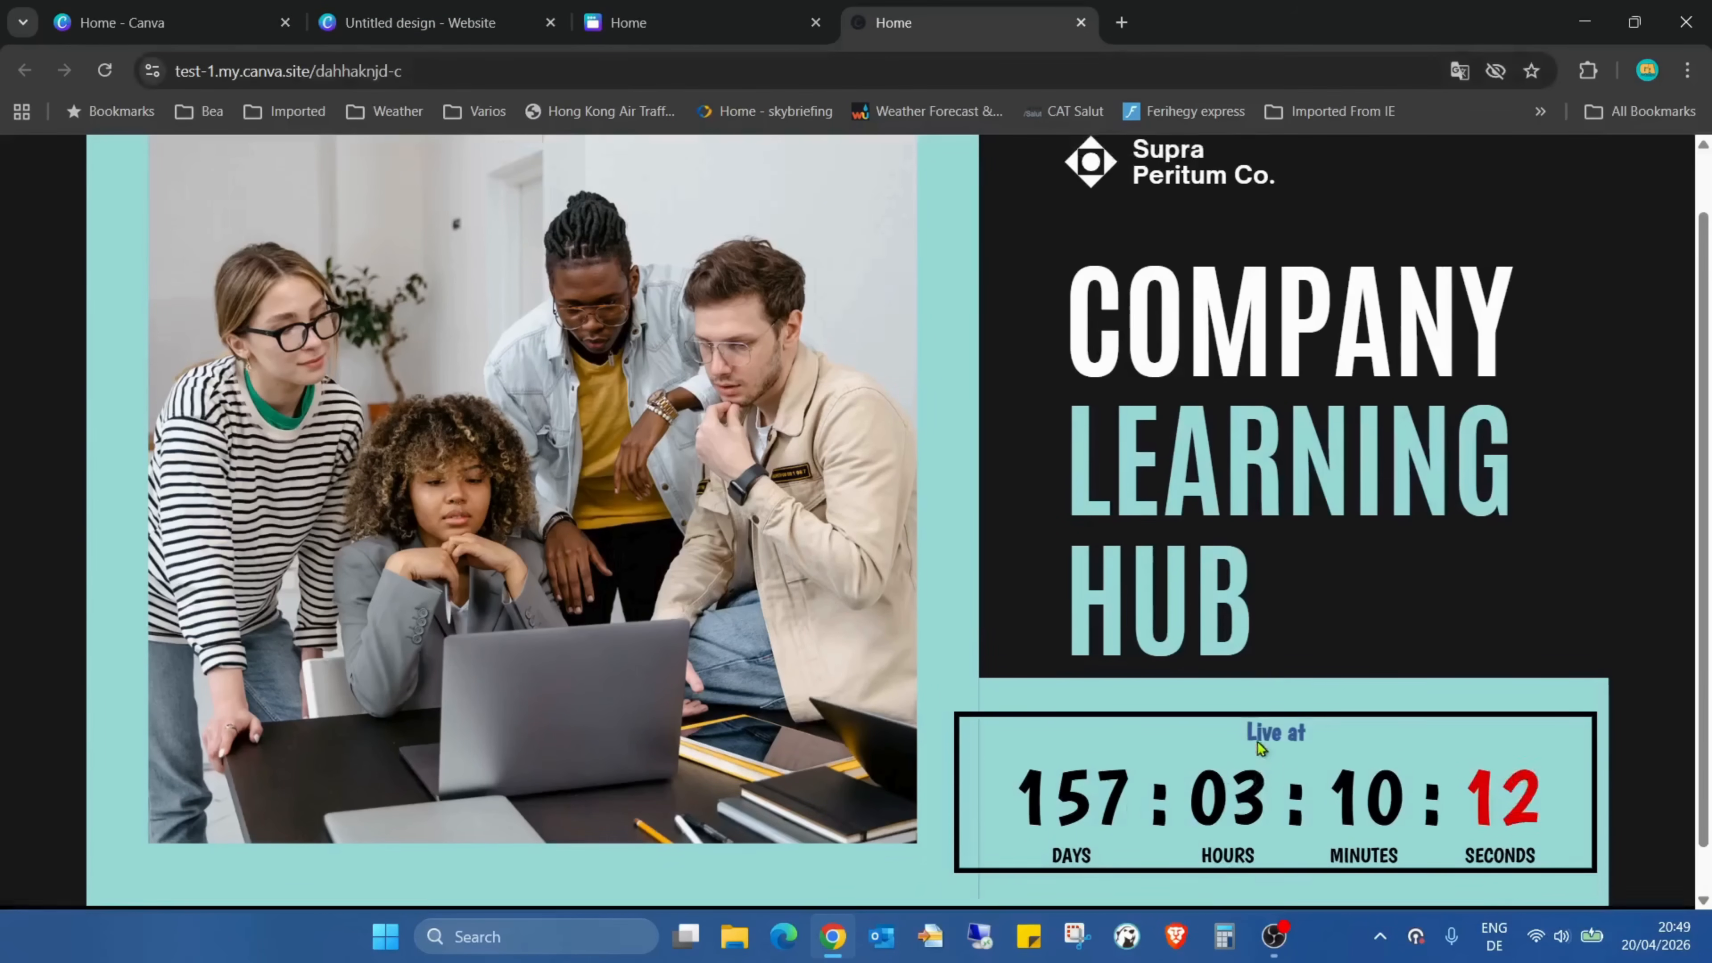
pyautogui.scroll(-1, 1259, 747)
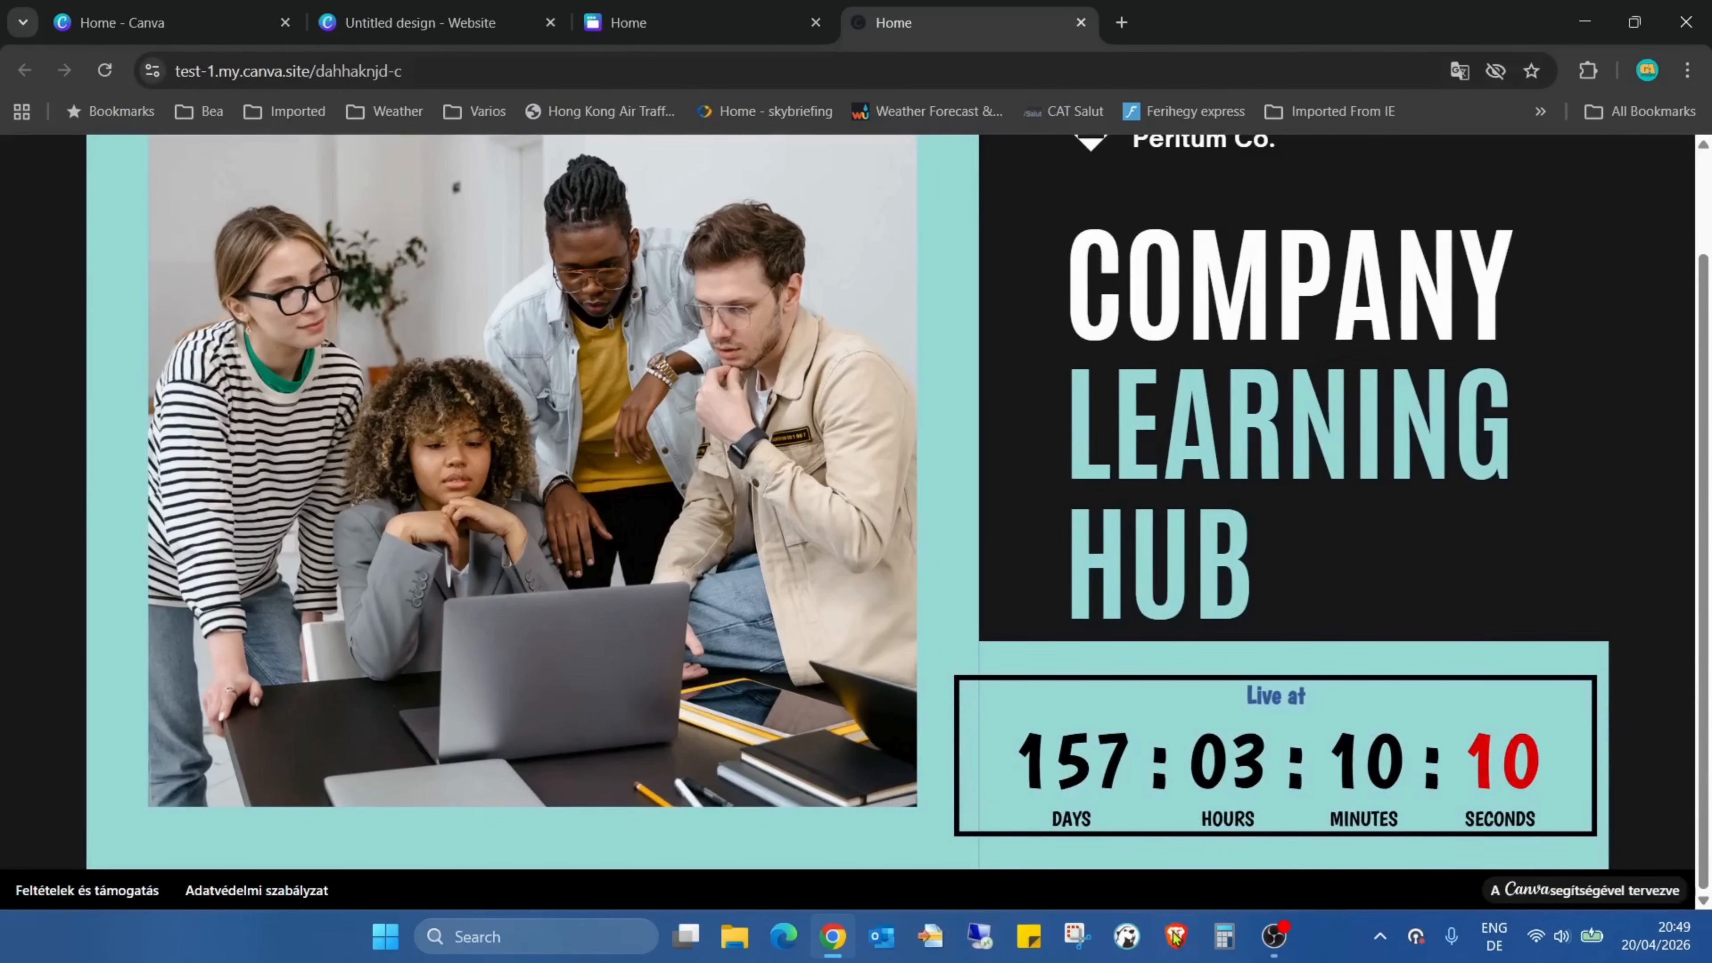
pyautogui.scroll(2, 1230, 702)
pyautogui.scroll(-2, 1230, 701)
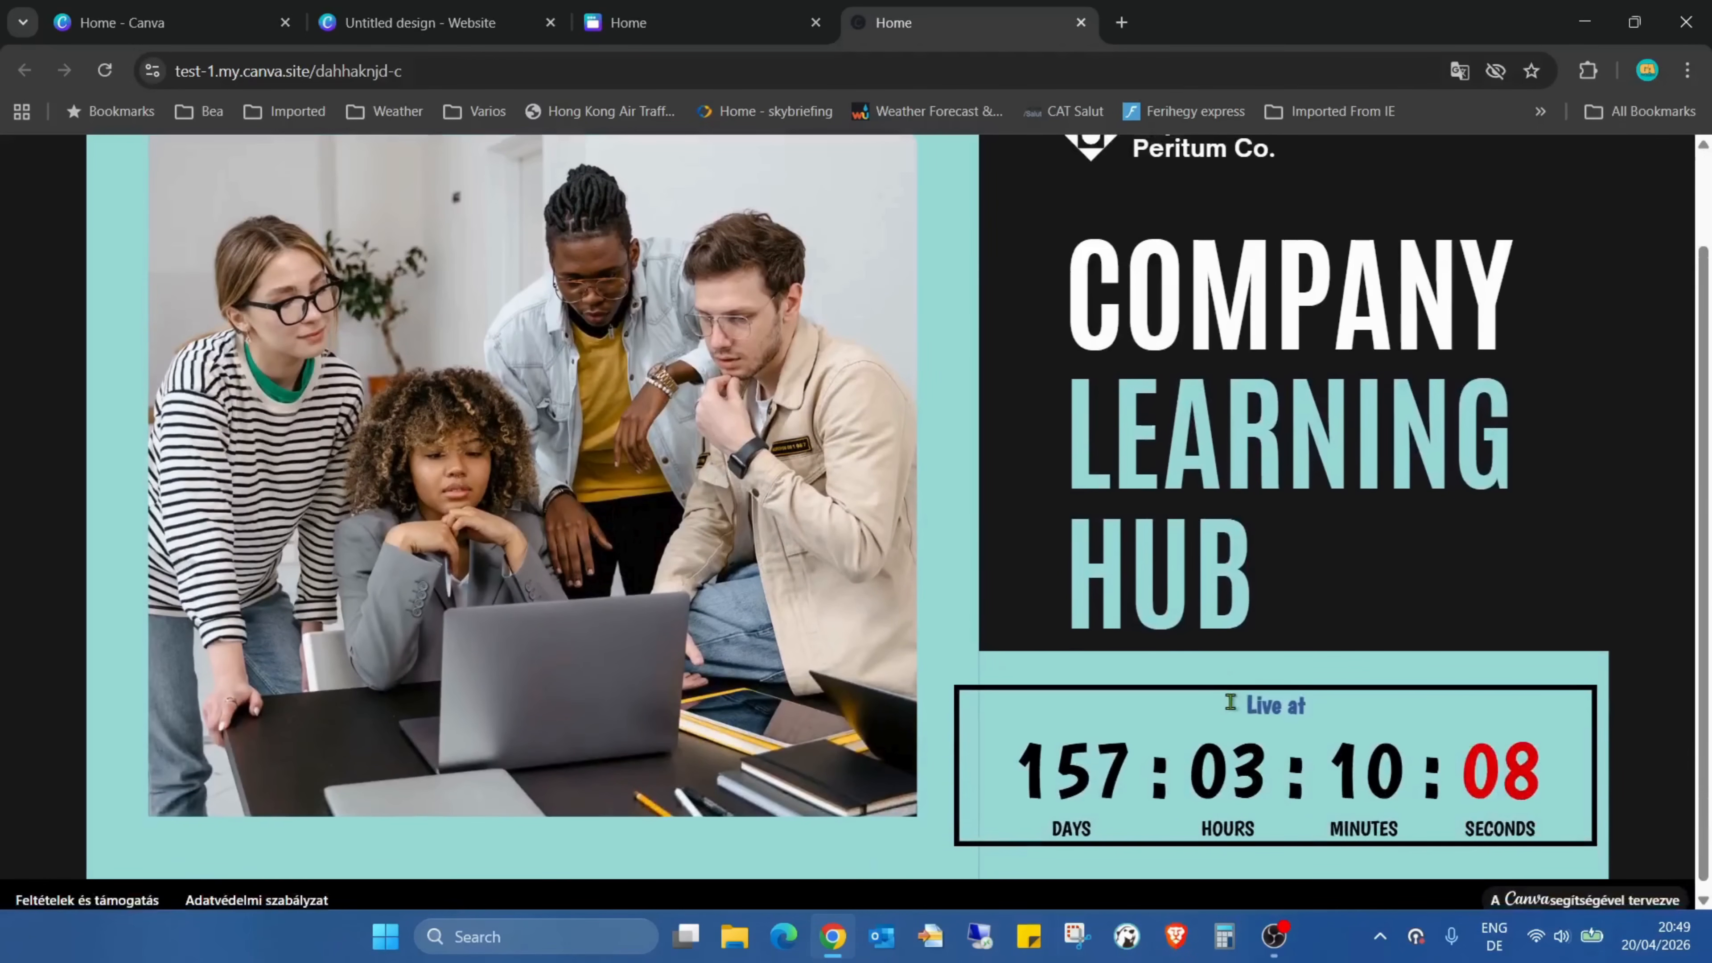